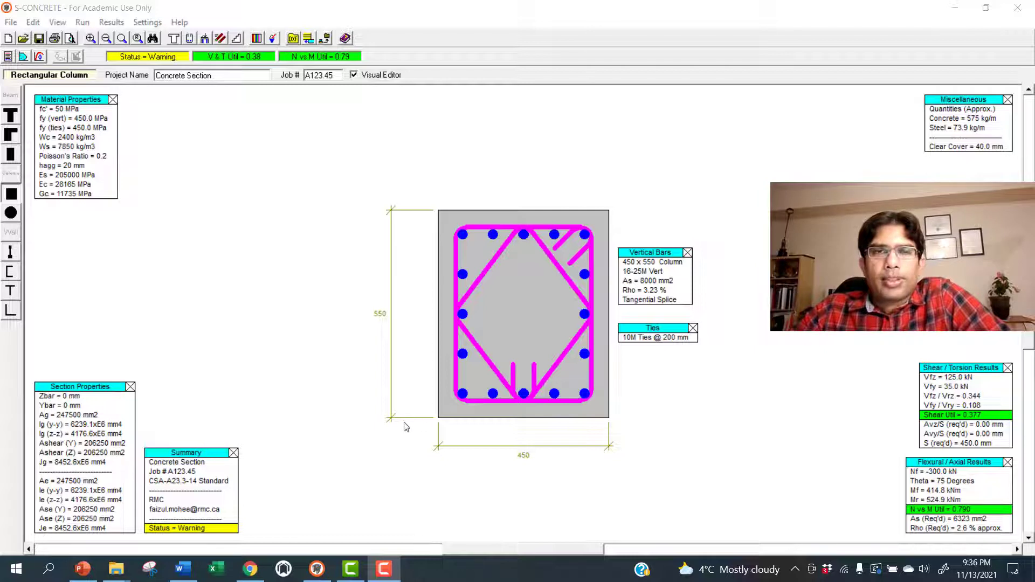
Examine the column's dimensions, clear cover, slenderness, code and material properties in the section settings.
left_click(32, 24)
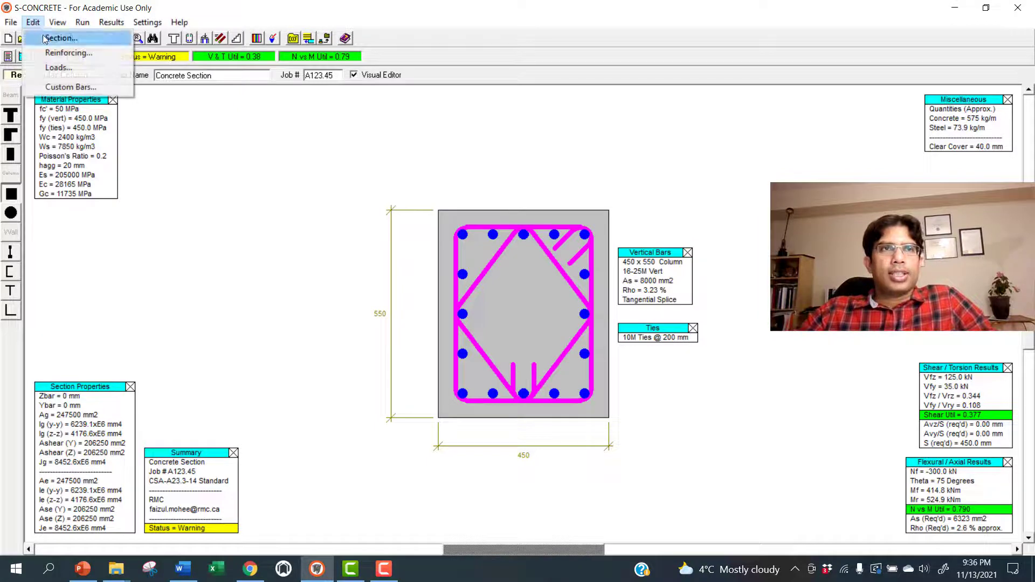
left_click(60, 38)
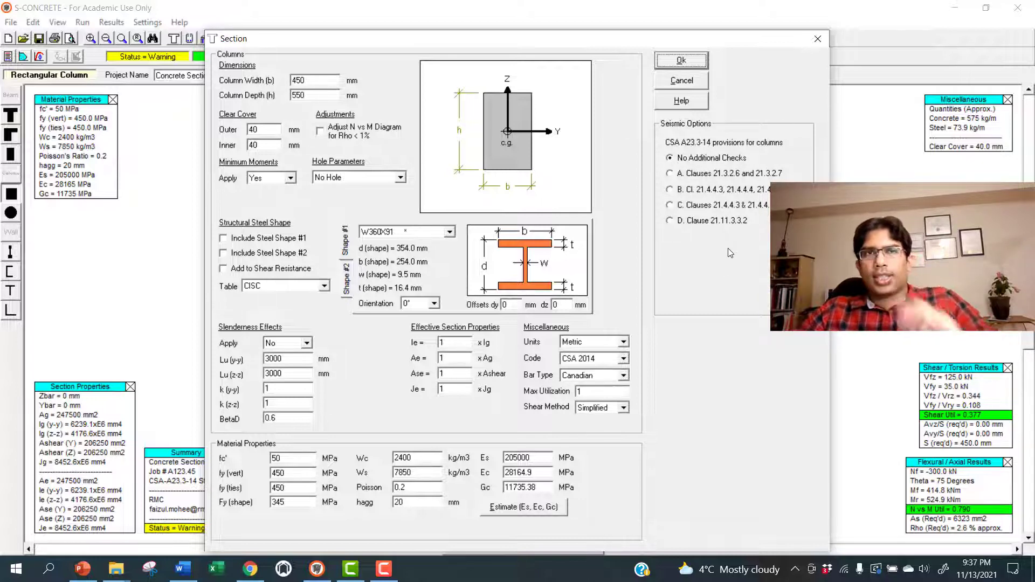
mouse_move(488, 41)
left_mouse_down()
mouse_move(340, 62)
mouse_move(434, 103)
left_mouse_up()
left_click(642, 112)
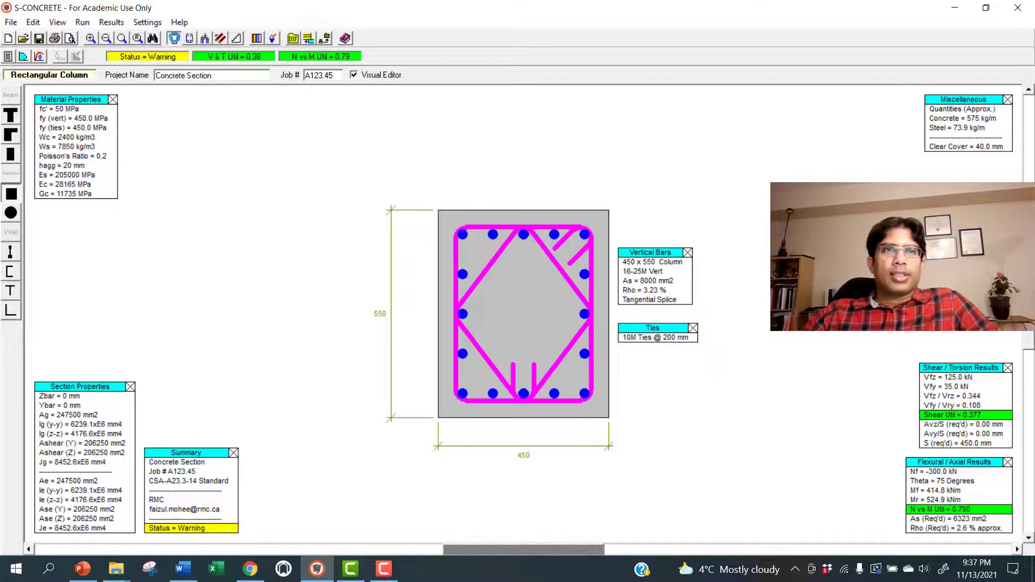
double_click(323, 168)
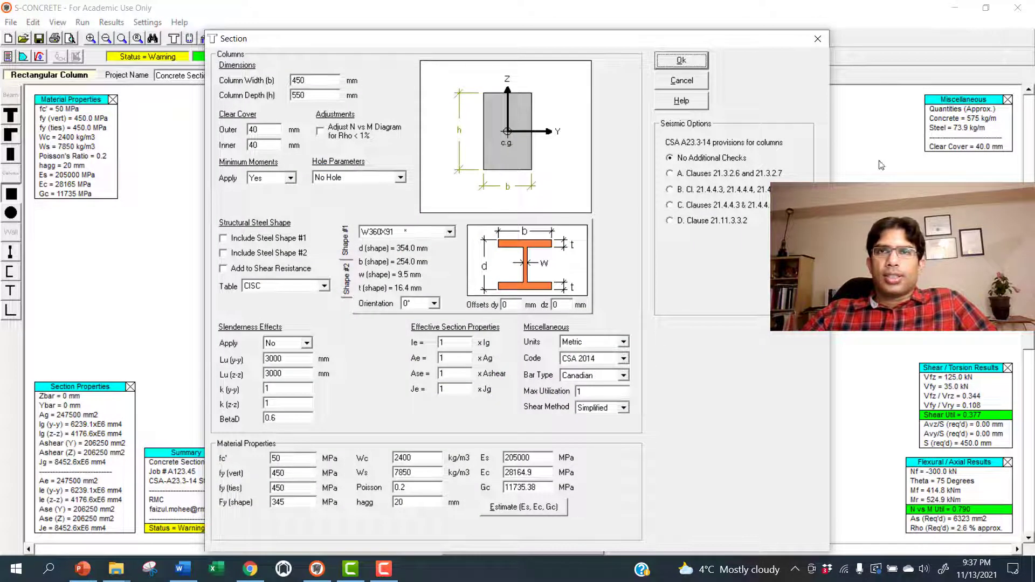
left_click_drag(424, 43, 375, 94)
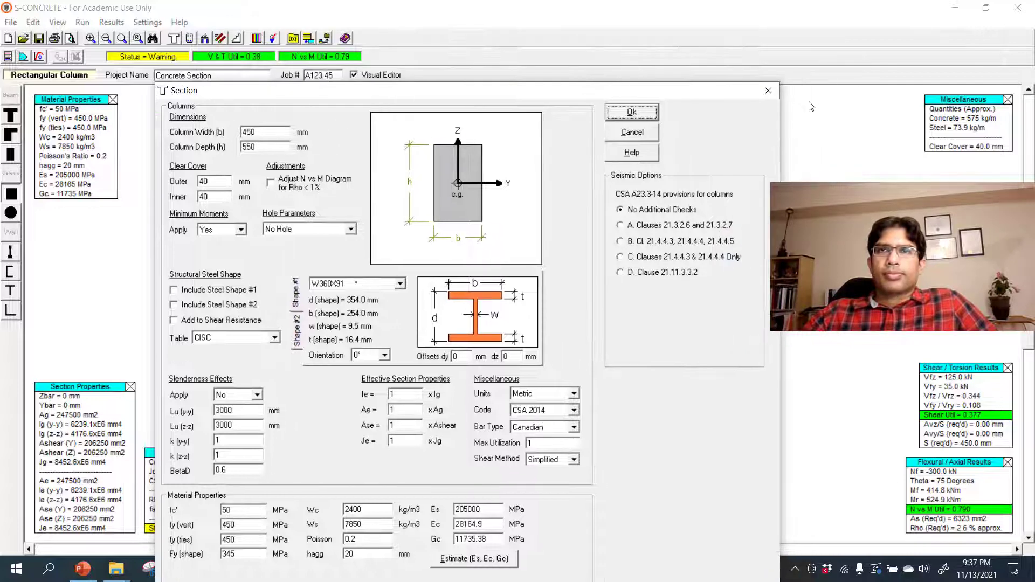
left_click(767, 91)
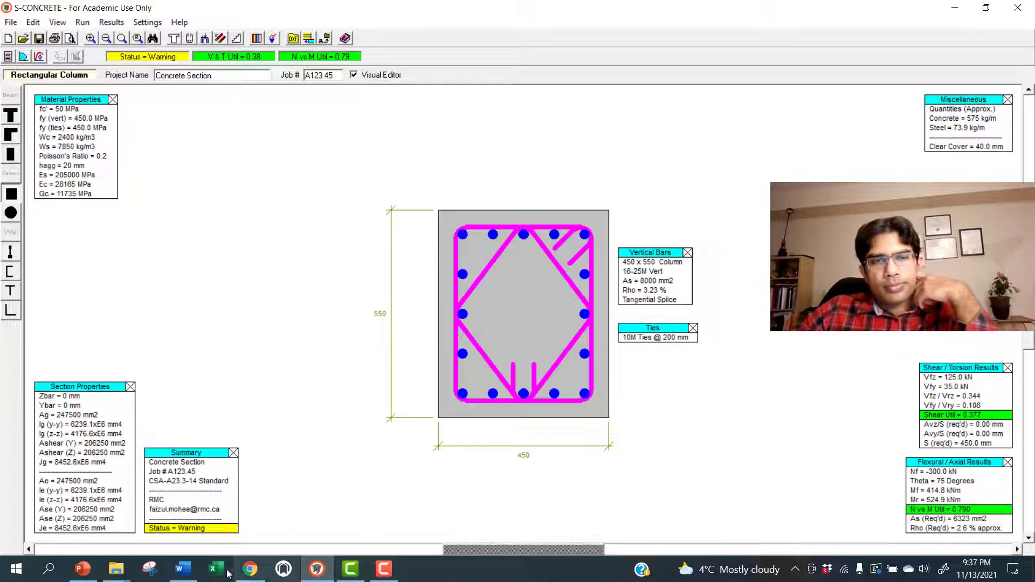
Switch to PowerPoint and review the axial force, uplift, moment and shear values on the column design slide.
left_click(82, 569)
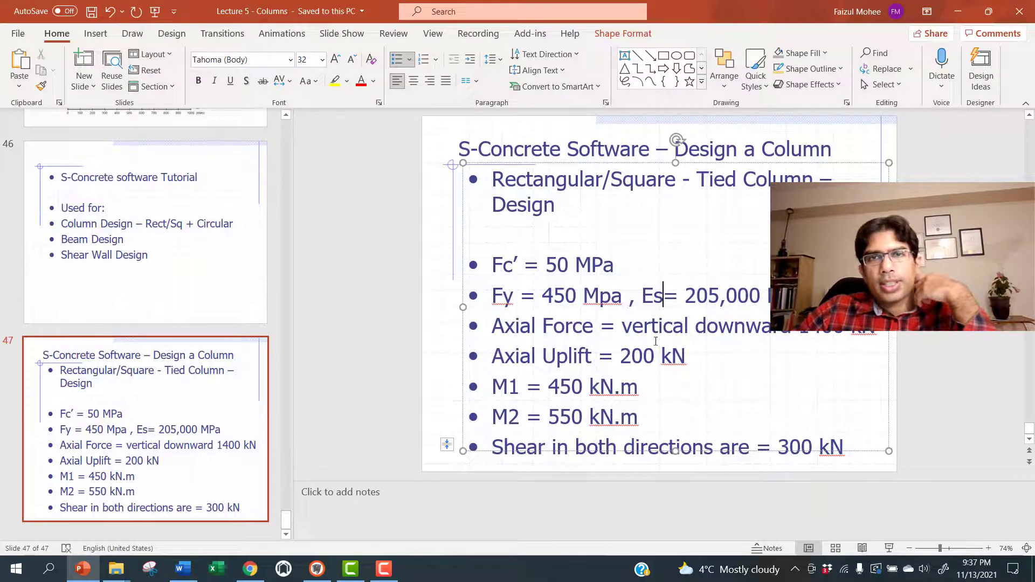
left_click_drag(494, 327, 853, 444)
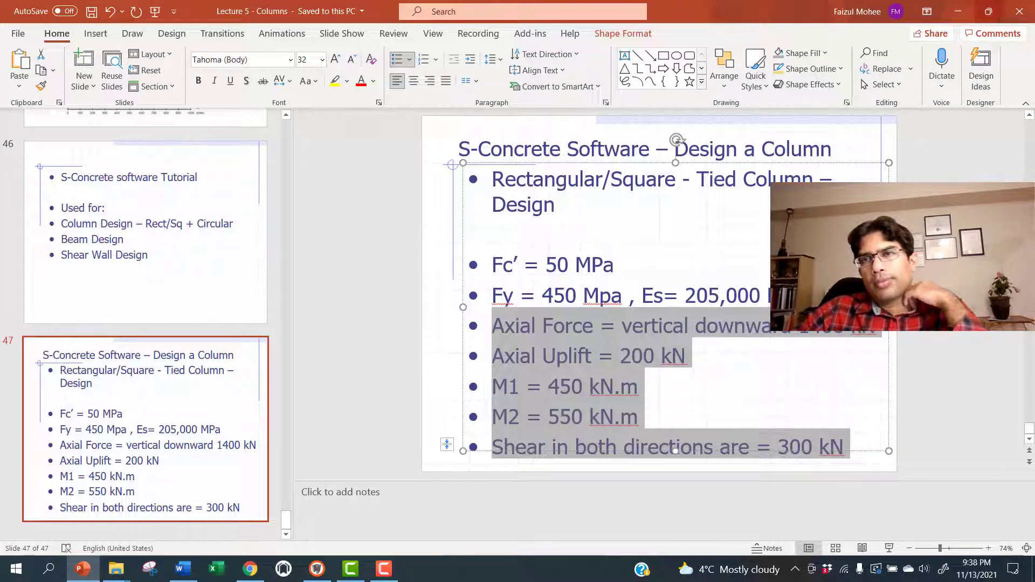
left_click(962, 11)
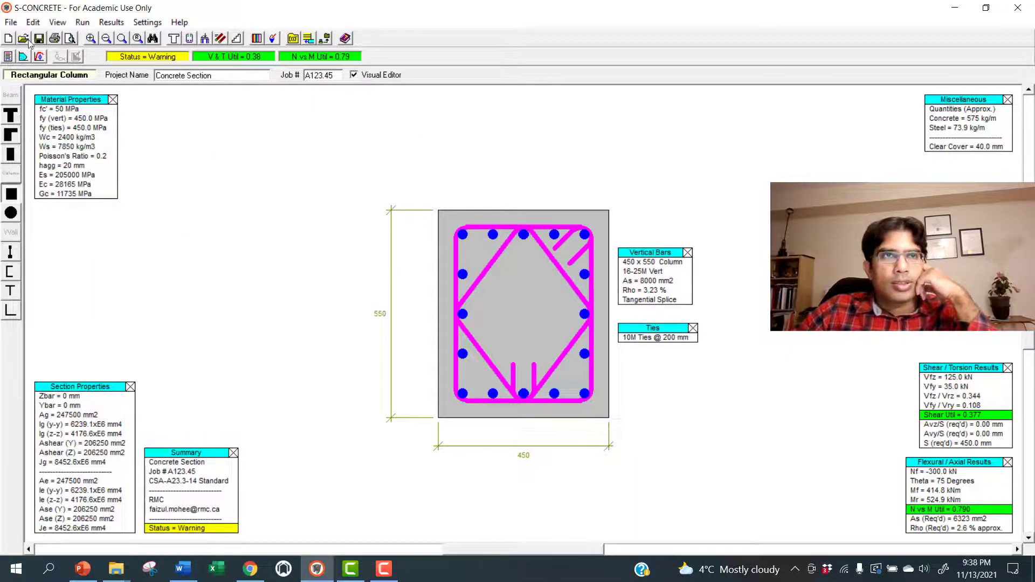
Examine the factored loads table for the rectangular column and close it without changes.
left_click(33, 23)
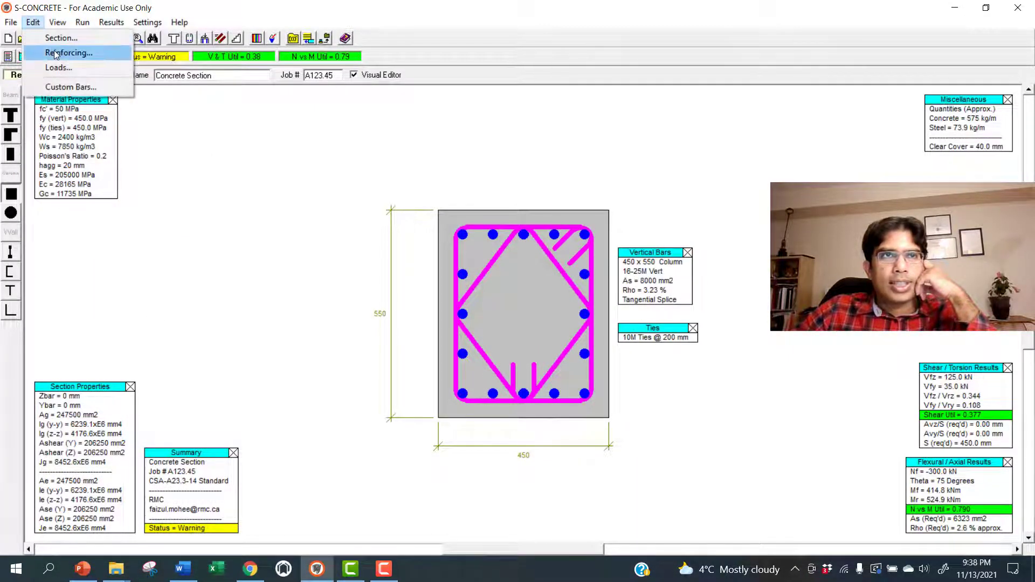
left_click(56, 68)
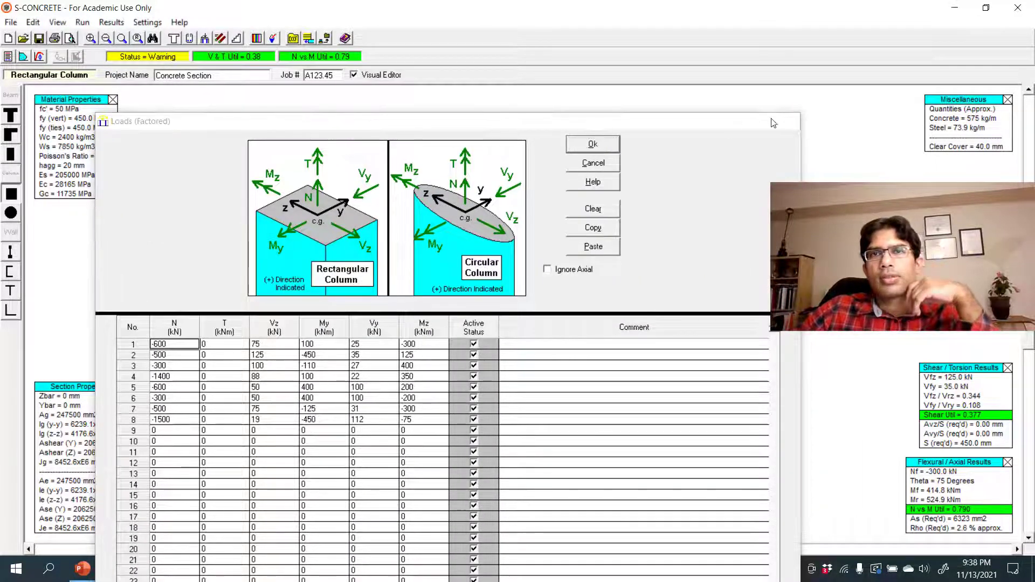
left_click(789, 119)
left_click(34, 23)
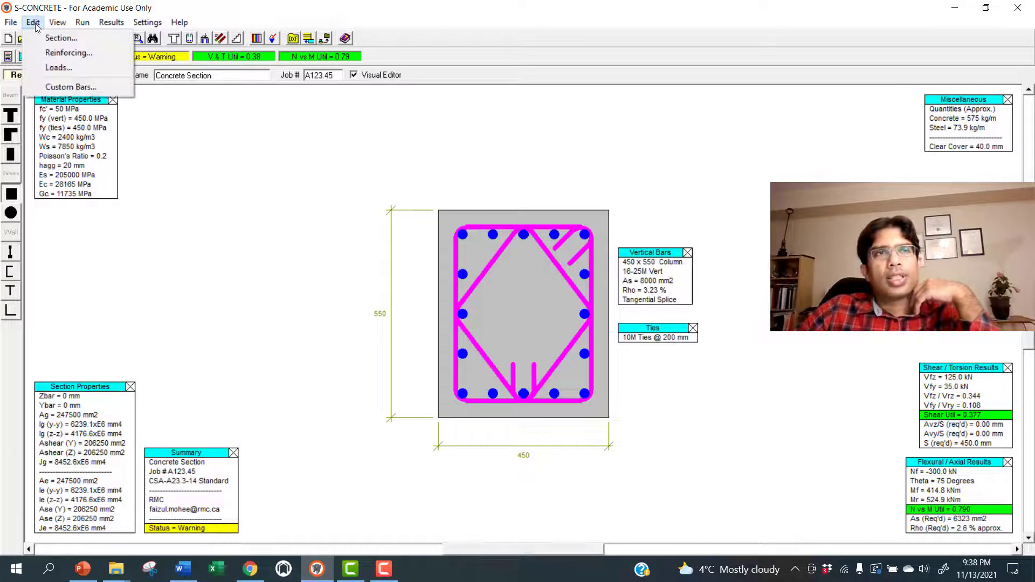
left_click(66, 72)
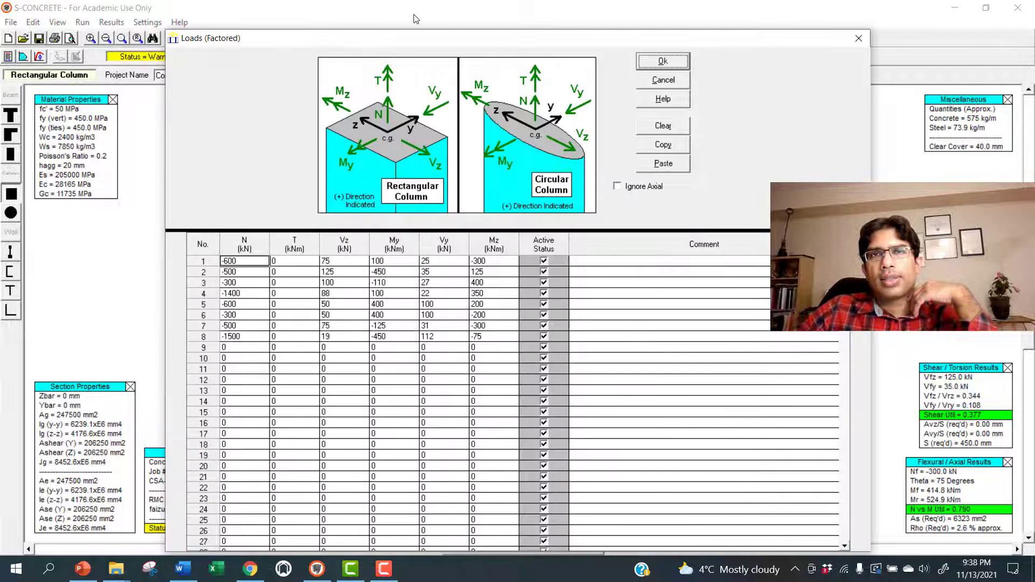
left_click_drag(437, 40, 352, 118)
left_click(779, 120)
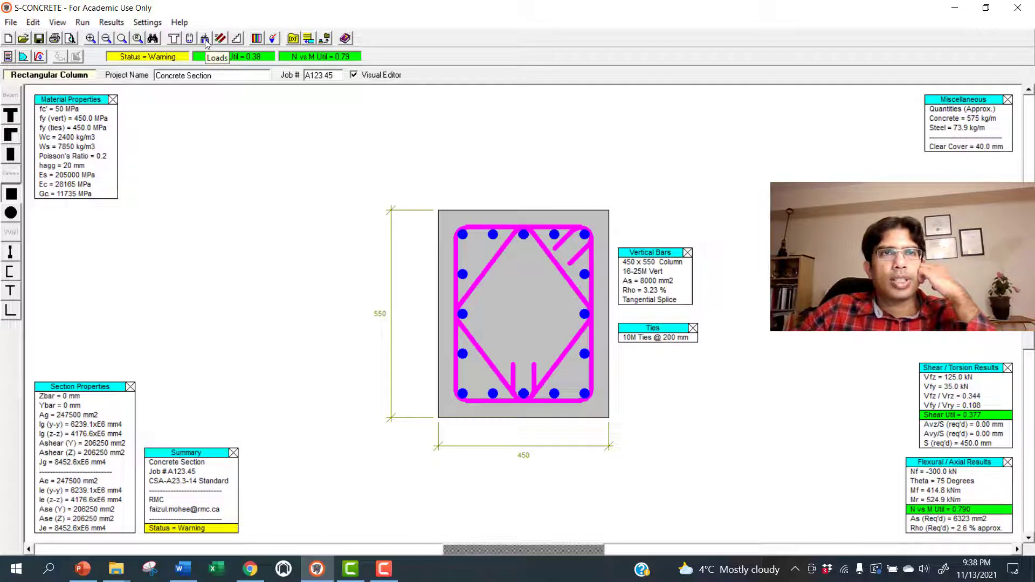
left_click(205, 38)
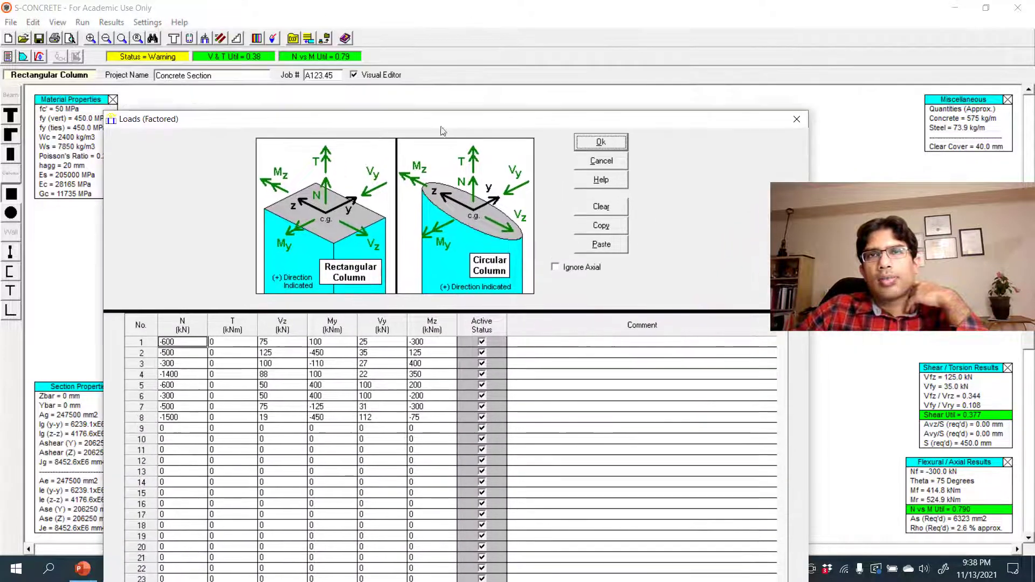
left_click(797, 120)
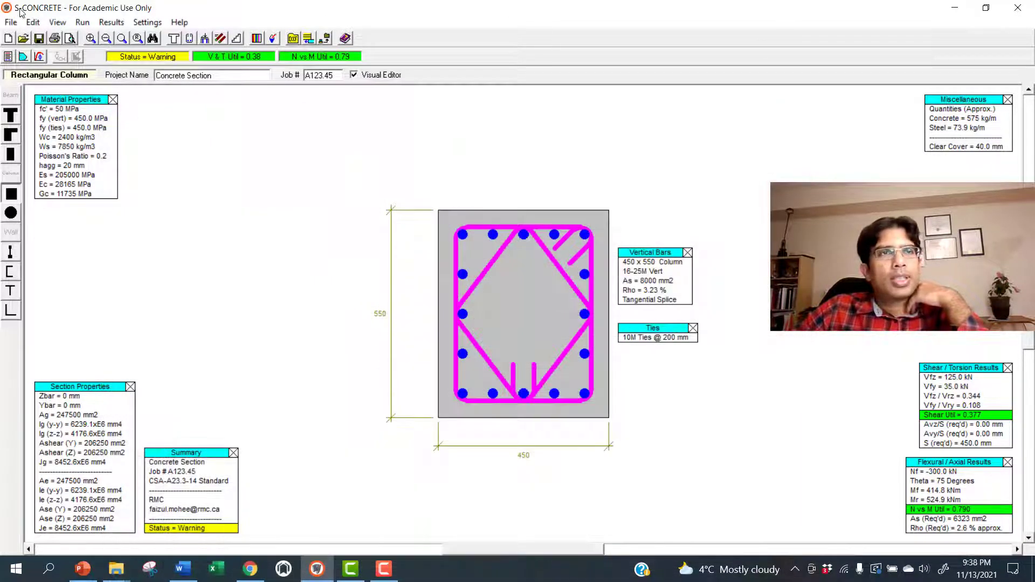
In the factored loads table, set the axial force N to 0 for load cases 2 to 8.
left_click(205, 41)
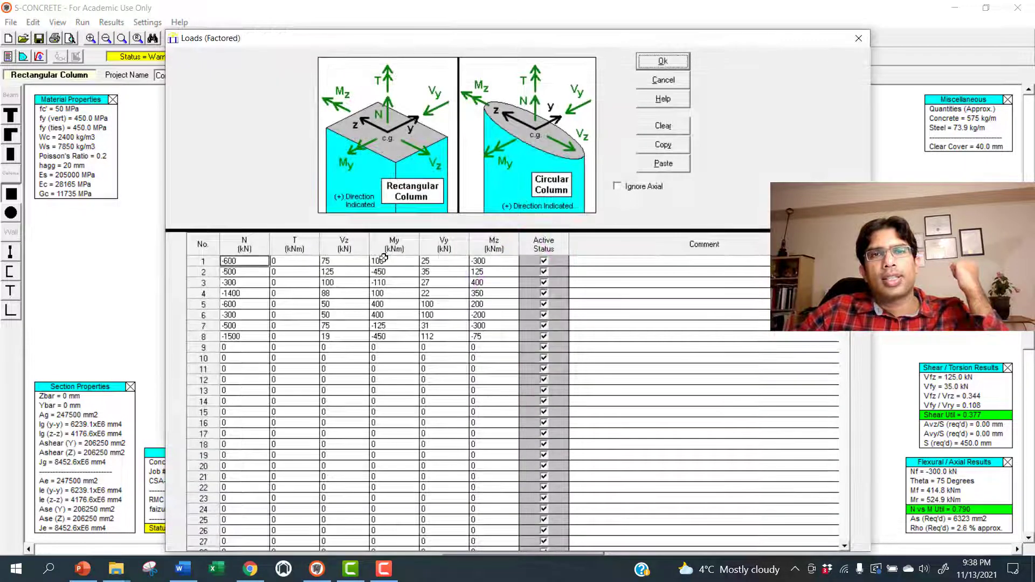
left_click_drag(238, 272, 469, 357)
left_click(249, 292)
left_click(235, 272)
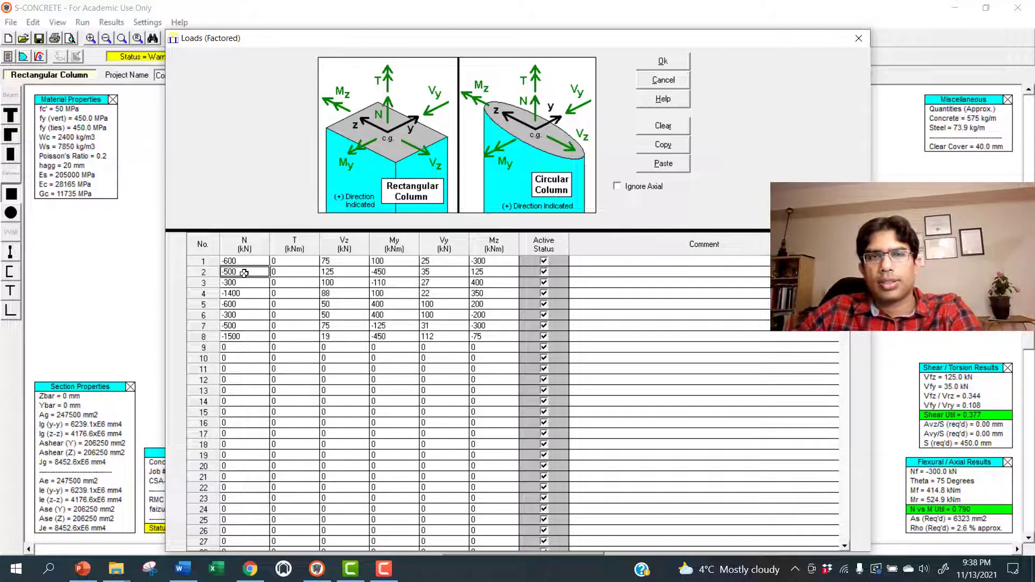
type("0")
left_click(240, 282)
type("0")
left_click(256, 294)
type("0")
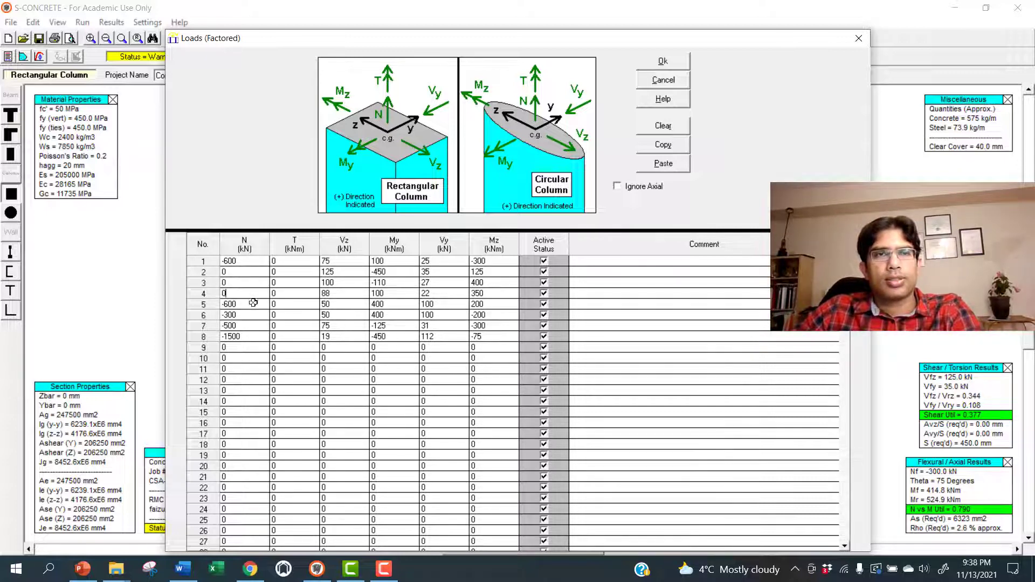
left_click(252, 304)
type("0")
left_click(249, 315)
type("0")
left_click(248, 325)
type("0")
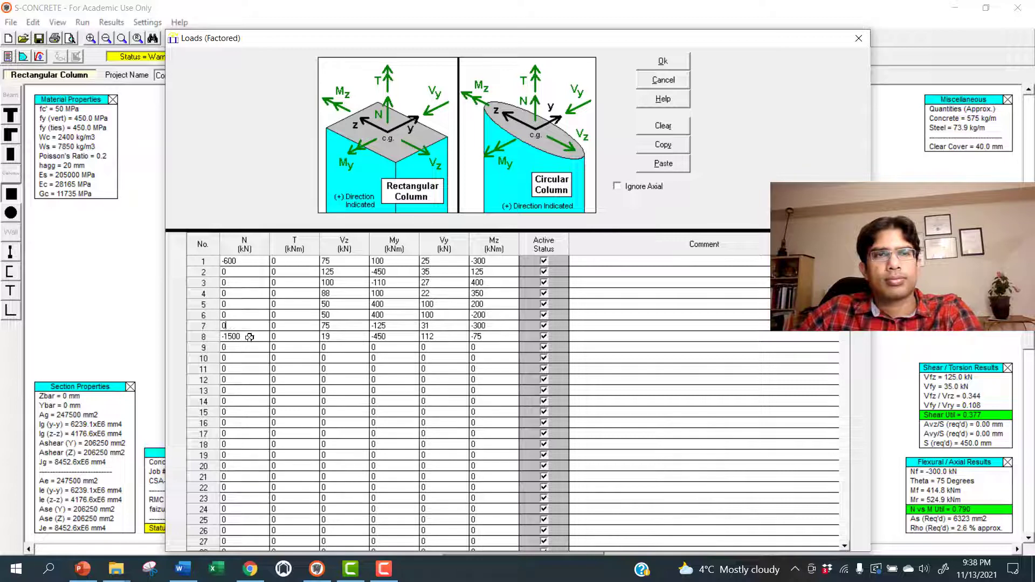
left_click(245, 336)
type("0")
Set the shear force Vz to 0 for load cases 2 to 8.
left_click(343, 274)
type("0")
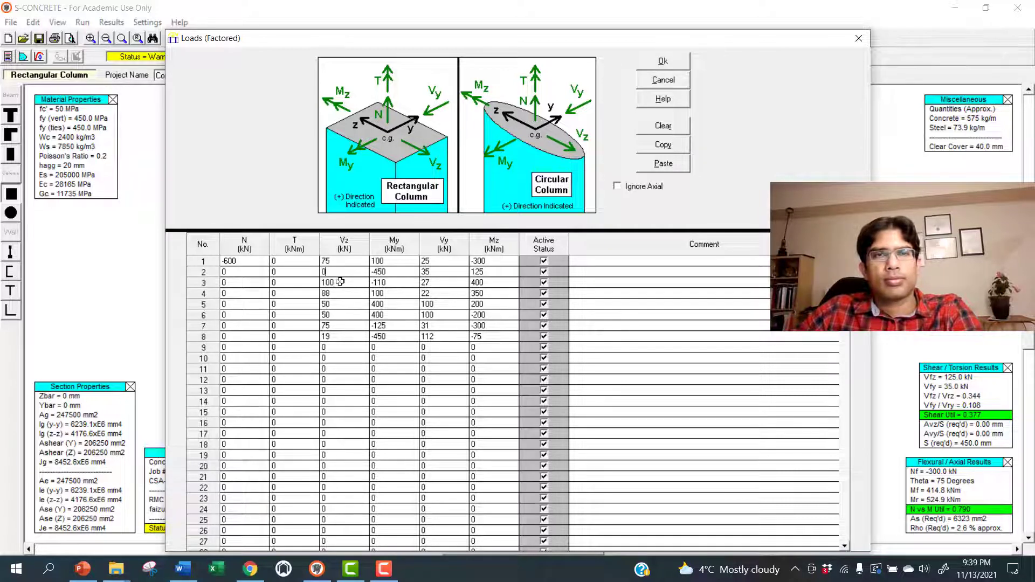
left_click(337, 283)
type("00")
left_click(336, 303)
type("0")
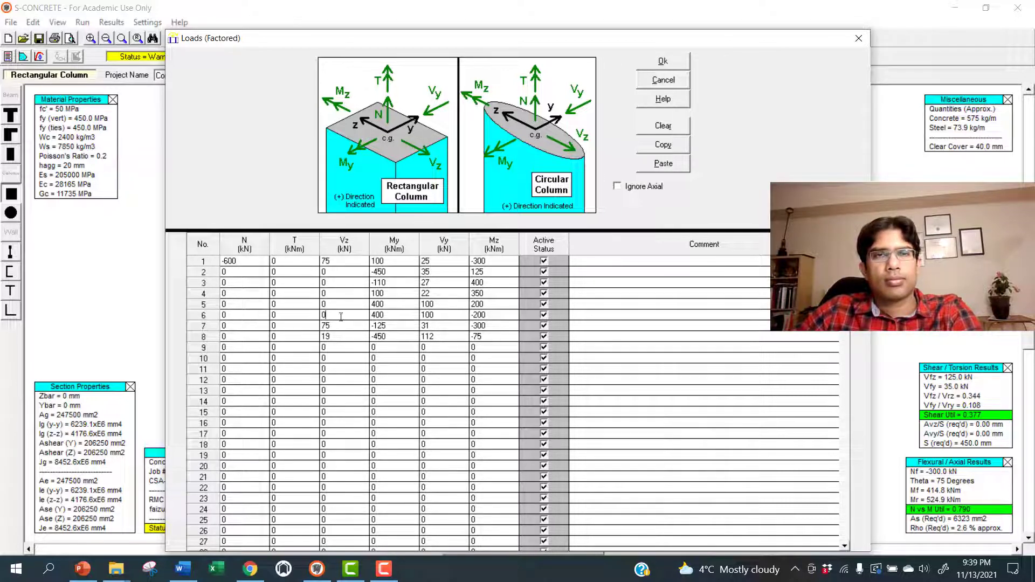
left_click(337, 326)
type("0")
left_click(338, 337)
type("0")
Set the bending moment My to 0 for load cases 2 to 8.
left_click(384, 273)
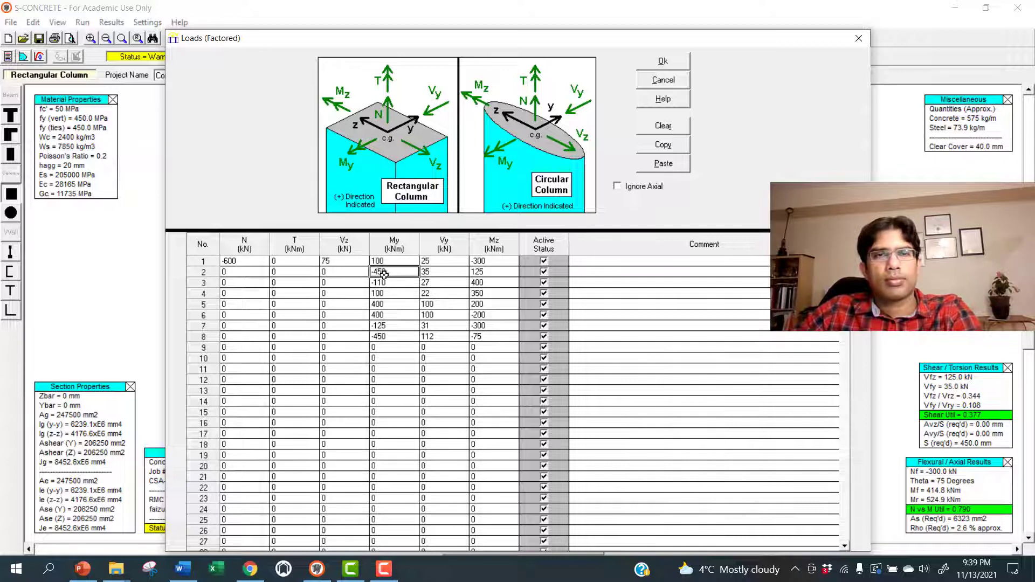
type("0")
left_click(391, 284)
type("0")
left_click(392, 294)
type("0")
left_click(392, 304)
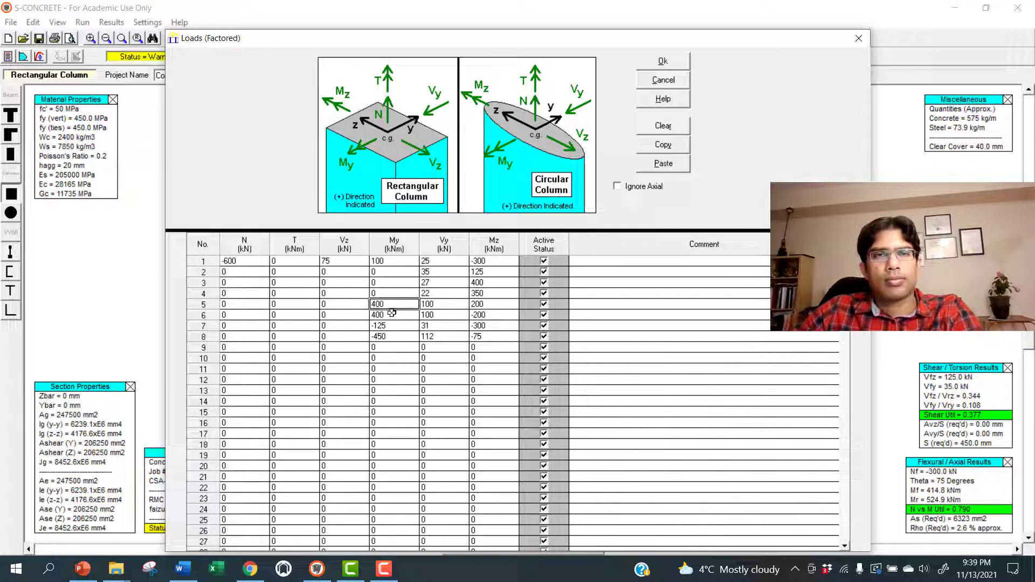
type("0")
left_click(392, 315)
type("0")
left_click(392, 325)
type("0")
left_click(392, 337)
type("0")
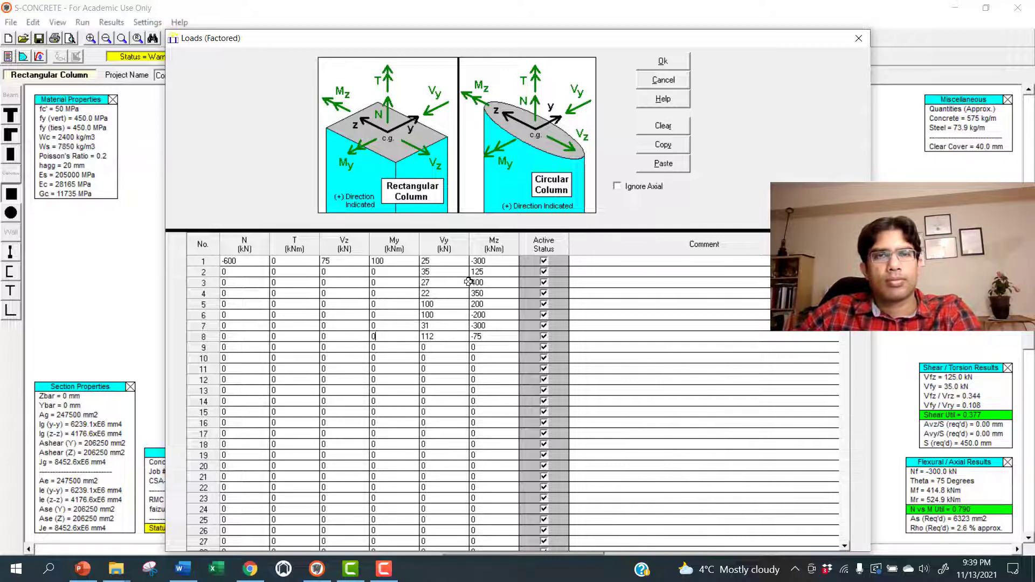
Set the shear force Vy to 0 for load cases 2 to 8.
left_click(443, 272)
type("0")
left_click(440, 284)
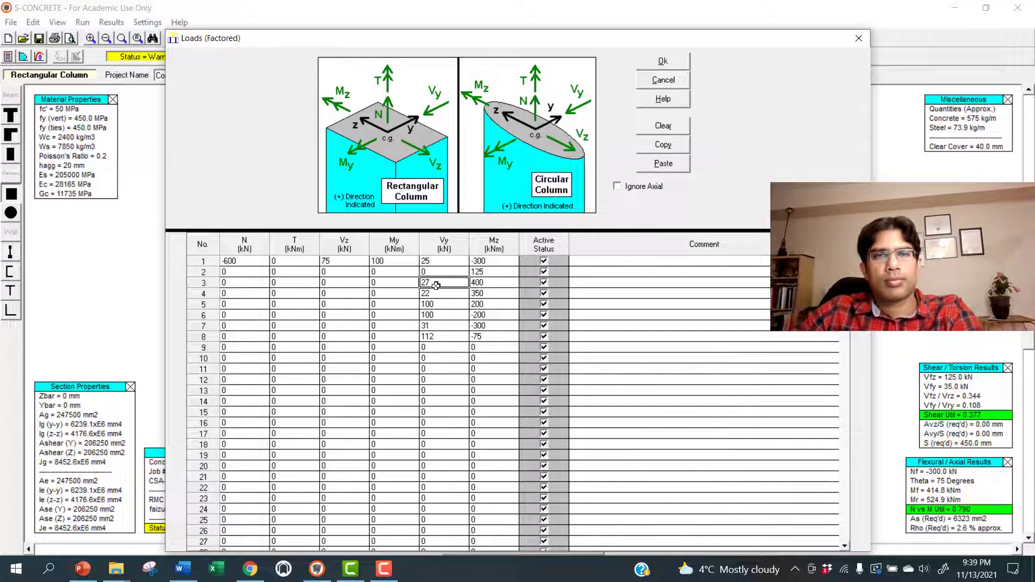
type("00")
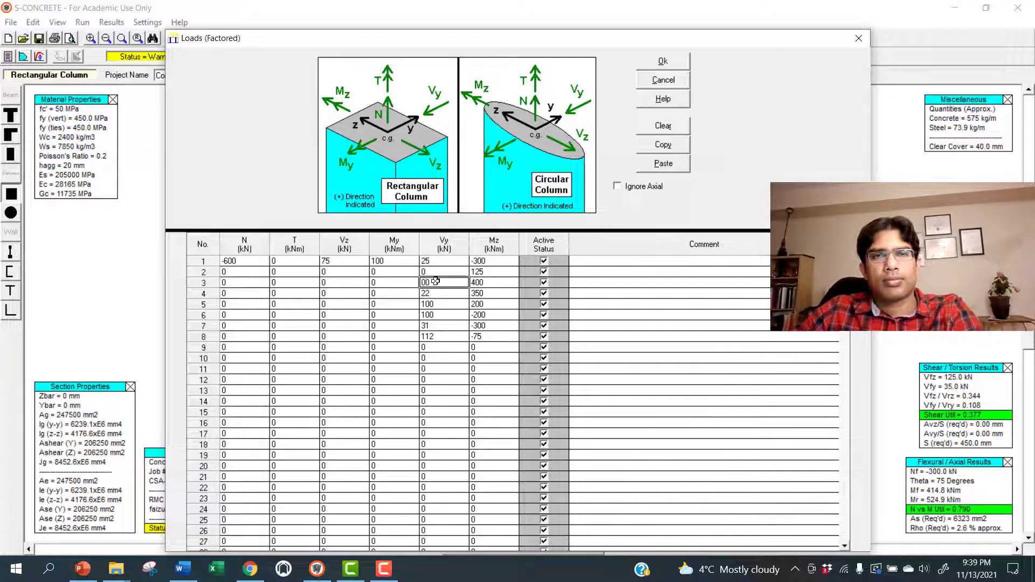
key("BackSpace")
type("0")
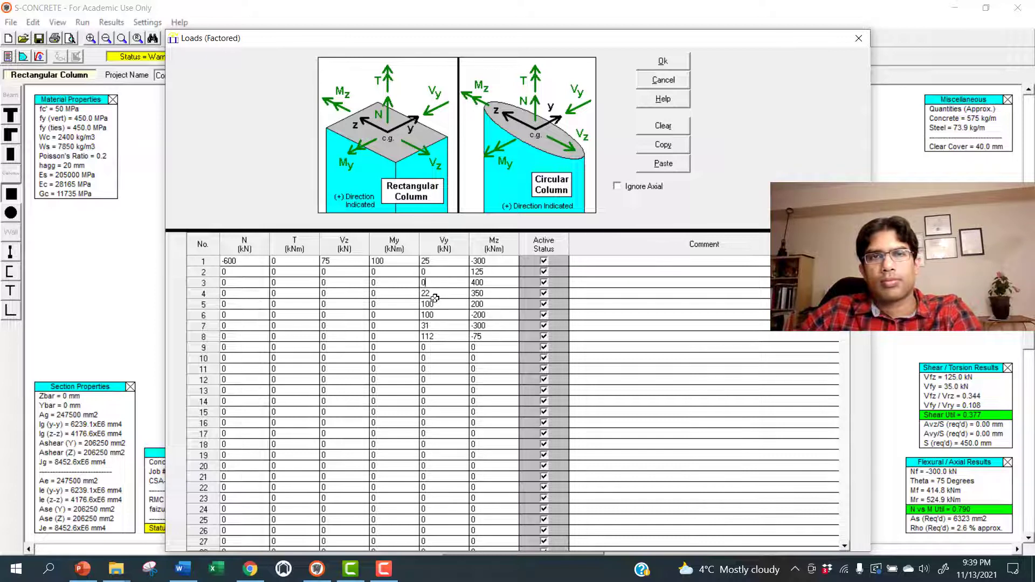
left_click(429, 292)
type("0")
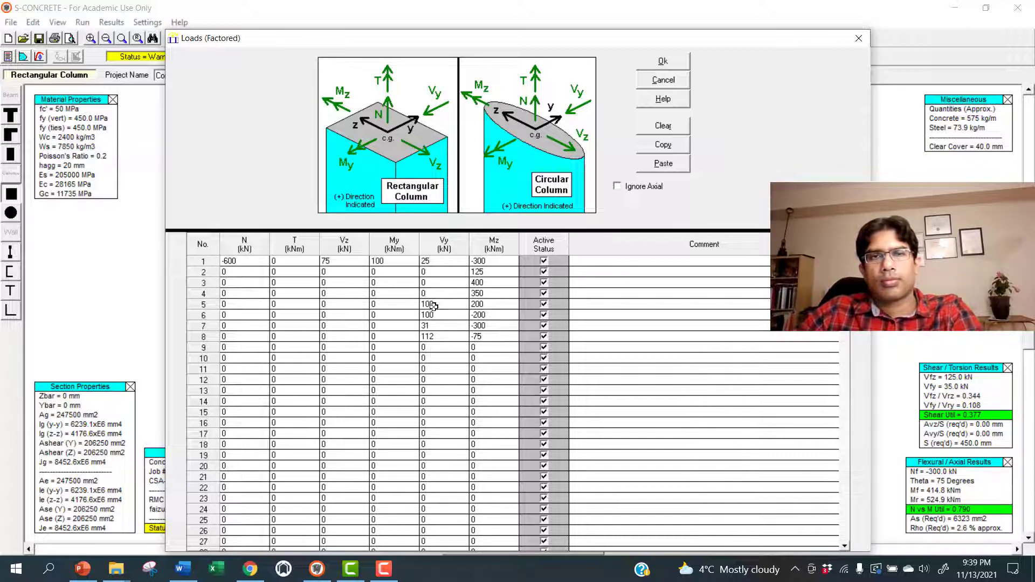
left_click(432, 304)
type("0")
left_click(434, 316)
type("0")
left_click(429, 326)
type("0")
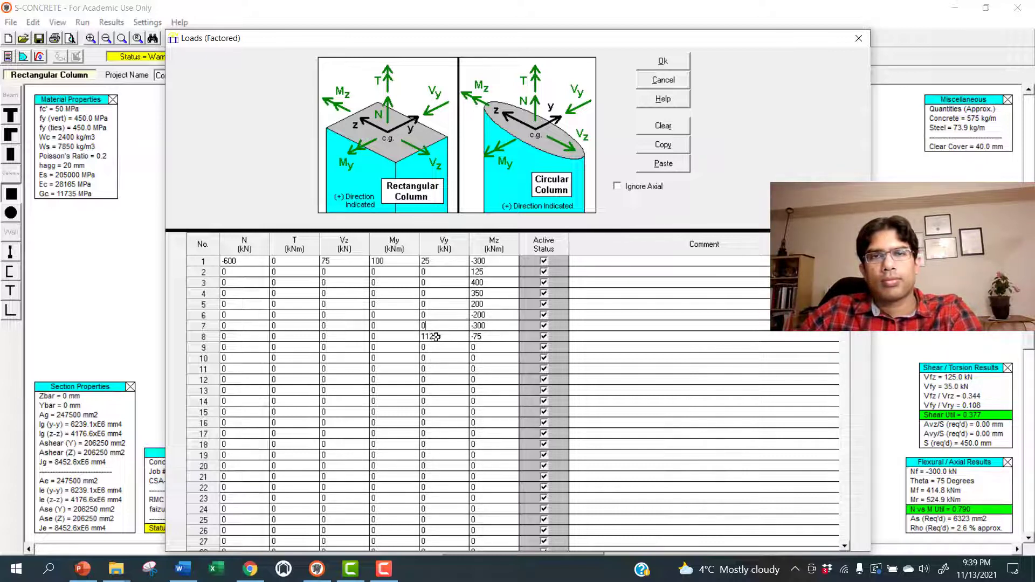
left_click(429, 337)
type("0")
Set the bending moment Mz to 0 for load cases 2 to 8.
left_click(473, 272)
type("0")
left_click(483, 283)
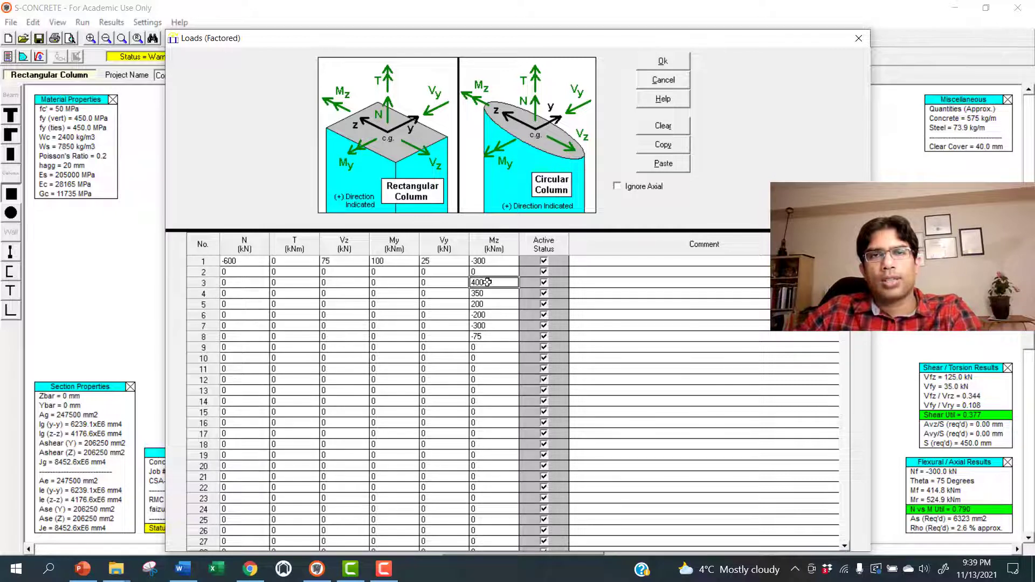
type("0")
left_click(490, 292)
type("0")
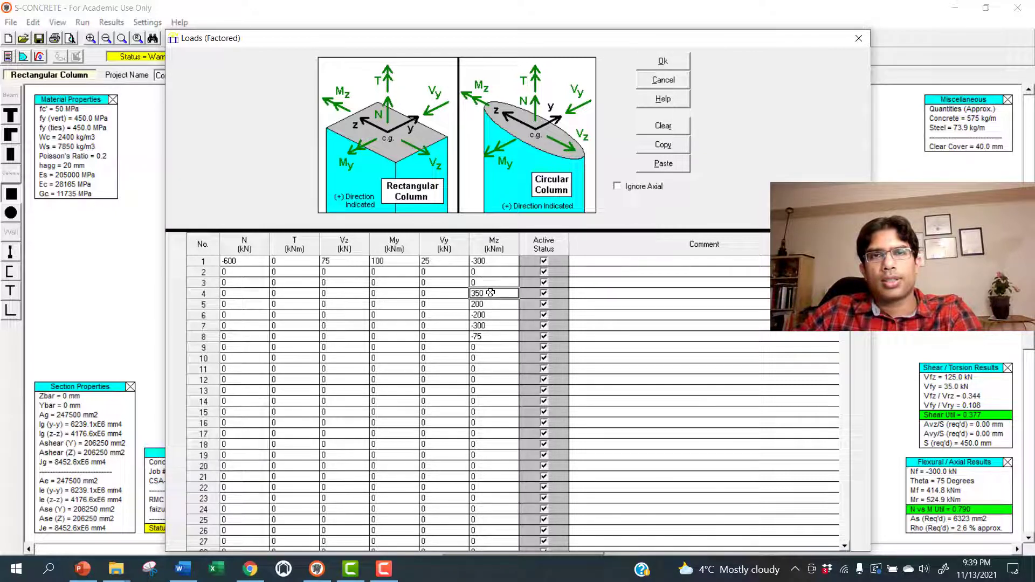
left_click(485, 304)
type("0")
left_click(485, 315)
type("0")
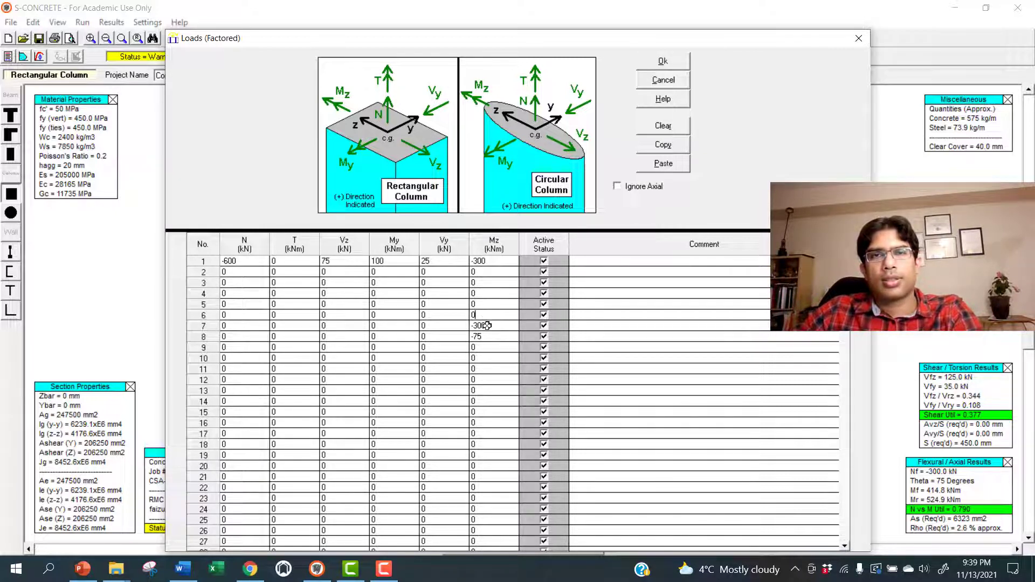
left_click(484, 326)
type("0")
left_click(486, 336)
type("0")
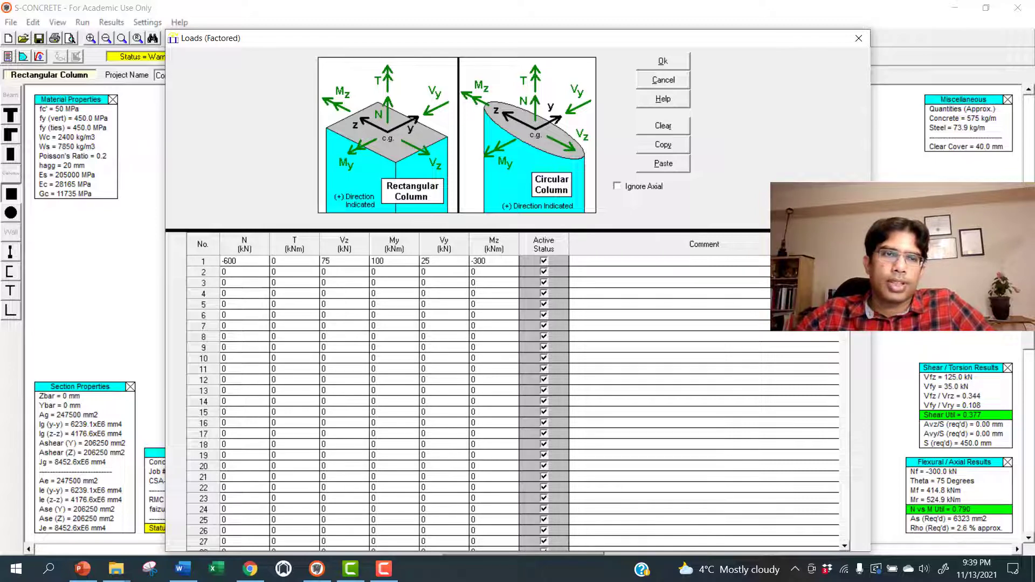
Check the design loads on the PowerPoint lecture slide and set the axial force N of load case 1 to -1400 kN.
left_click(82, 568)
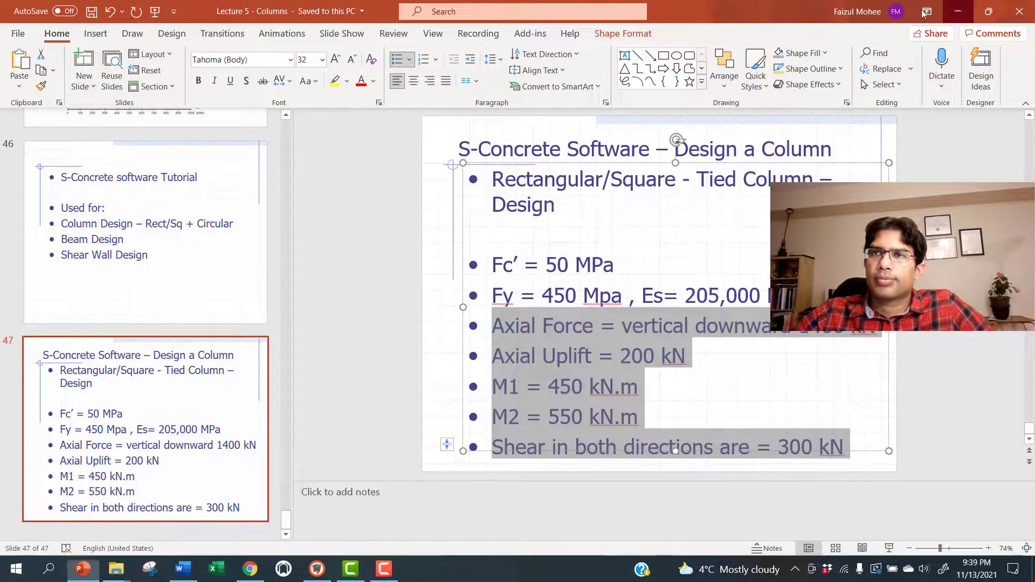
left_click(957, 11)
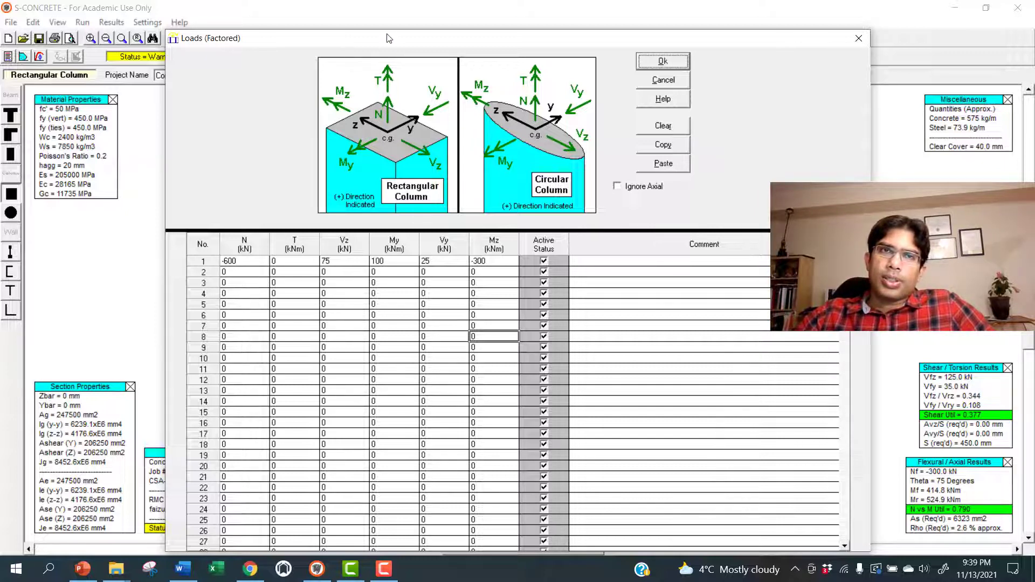
left_click(228, 262)
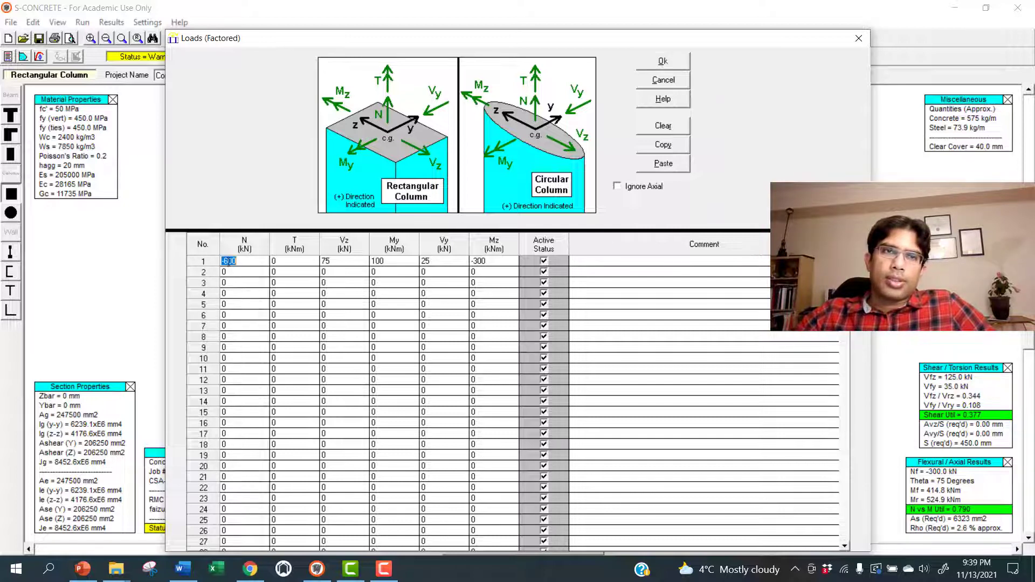
left_click(227, 260)
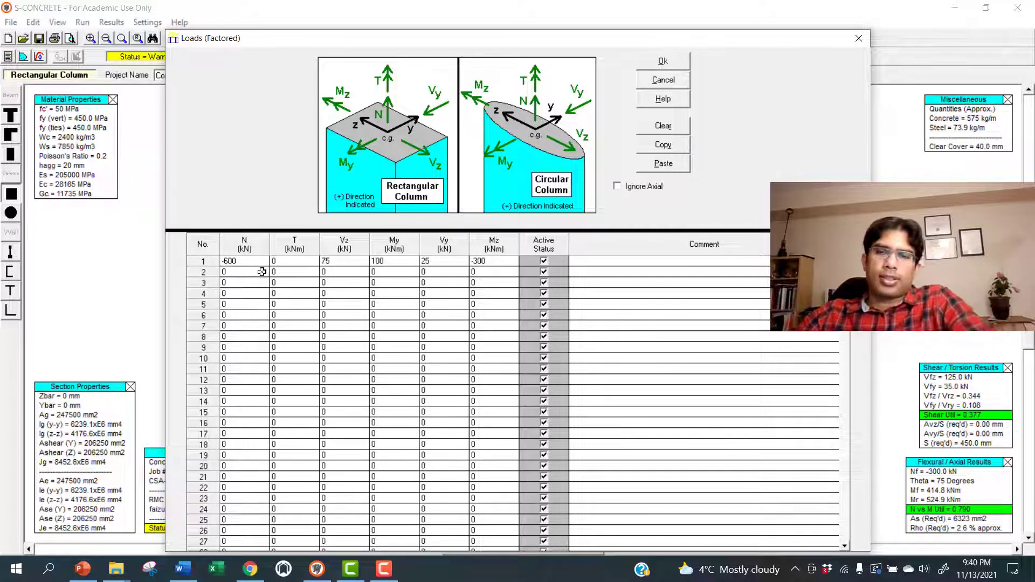
key("BackSpace")
type("14")
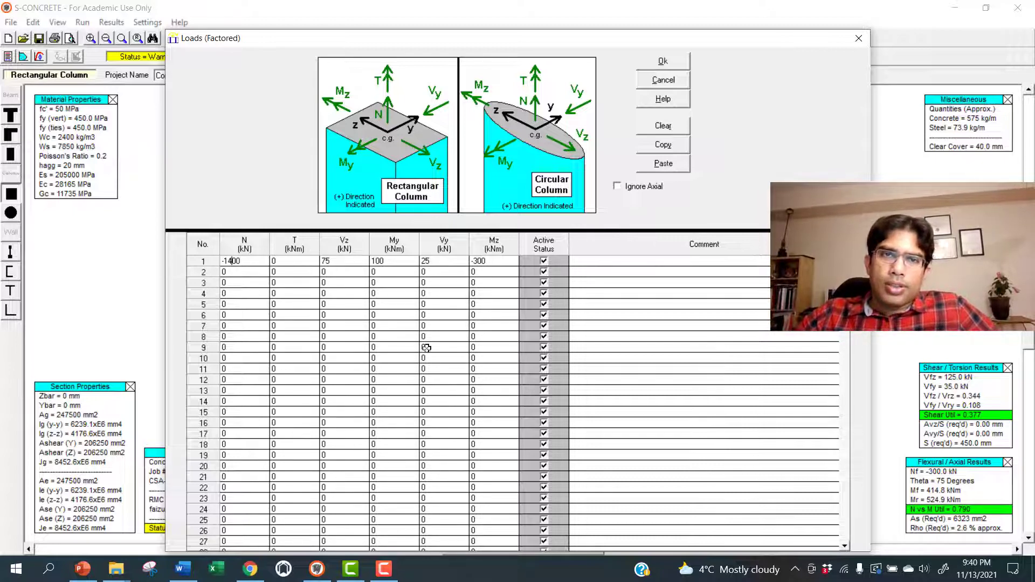
Set the bending moments of load case 1 from the PowerPoint slide: My to 450 kNm and Mz to 550 kNm.
left_click(75, 577)
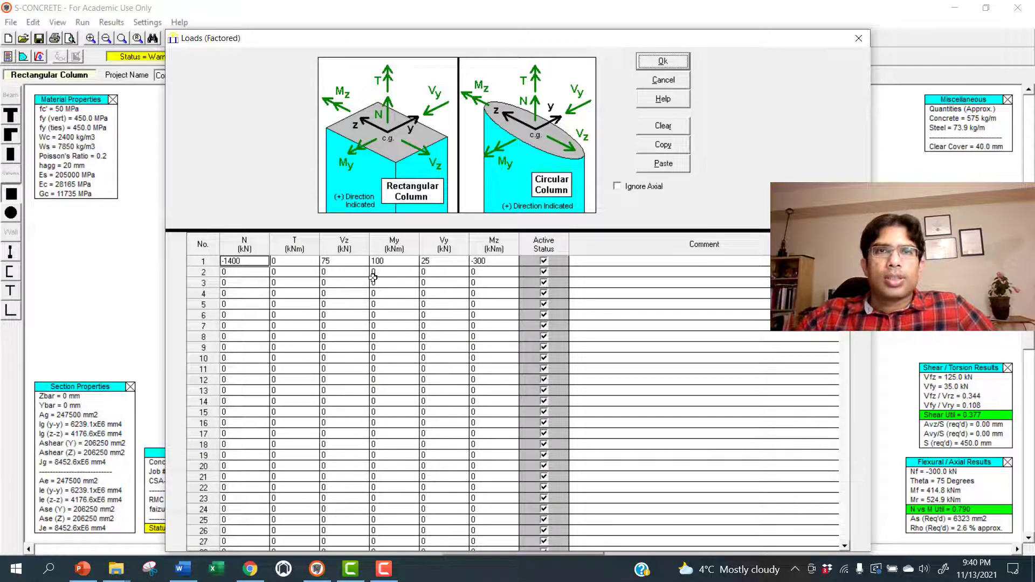
left_click(383, 261)
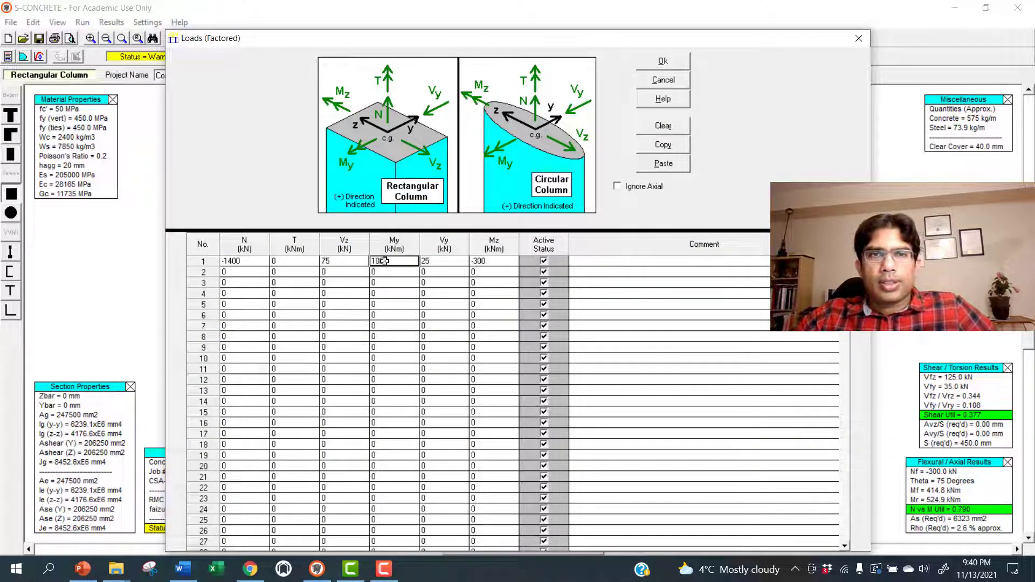
type("450")
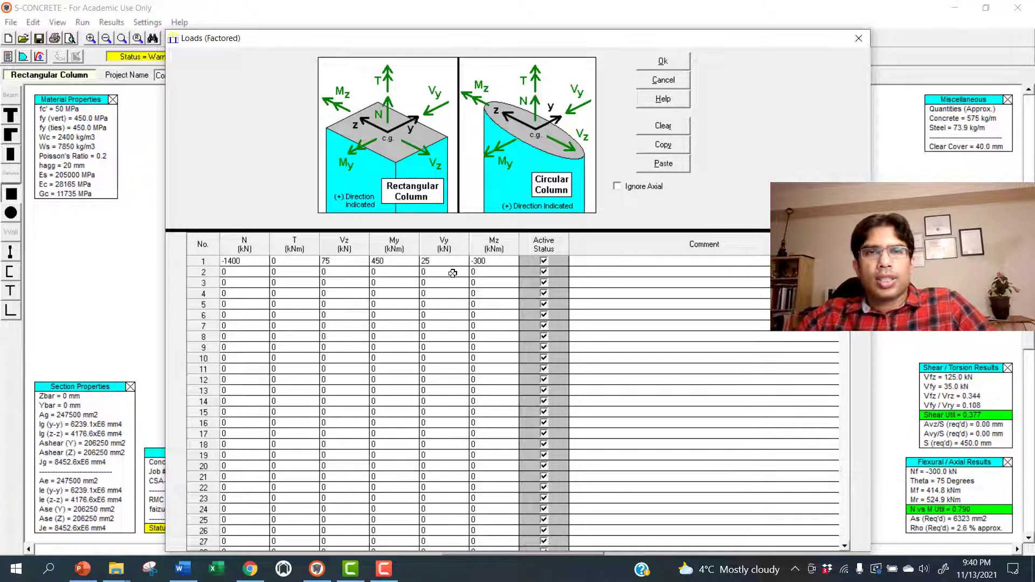
left_click(493, 261)
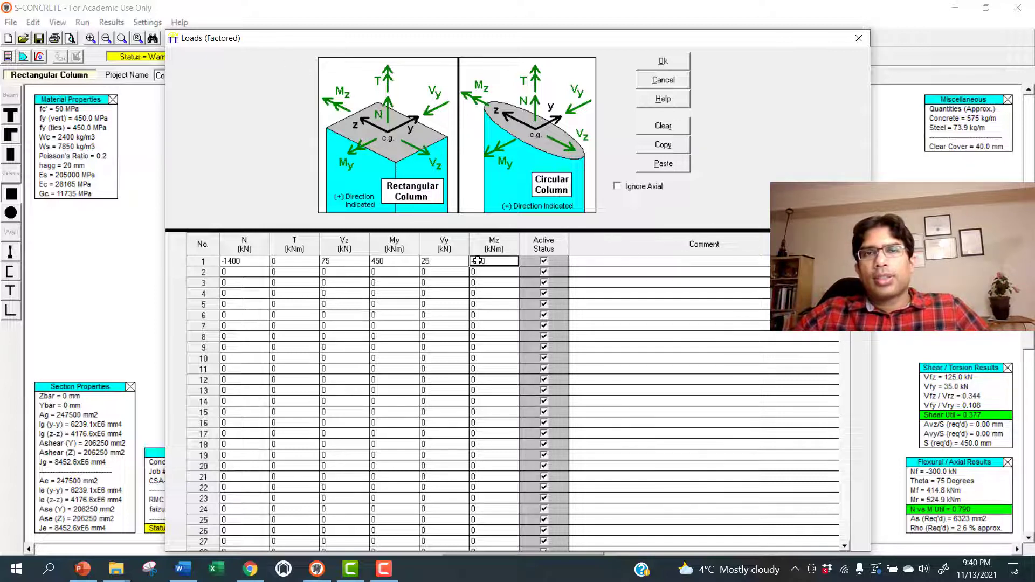
left_click(82, 568)
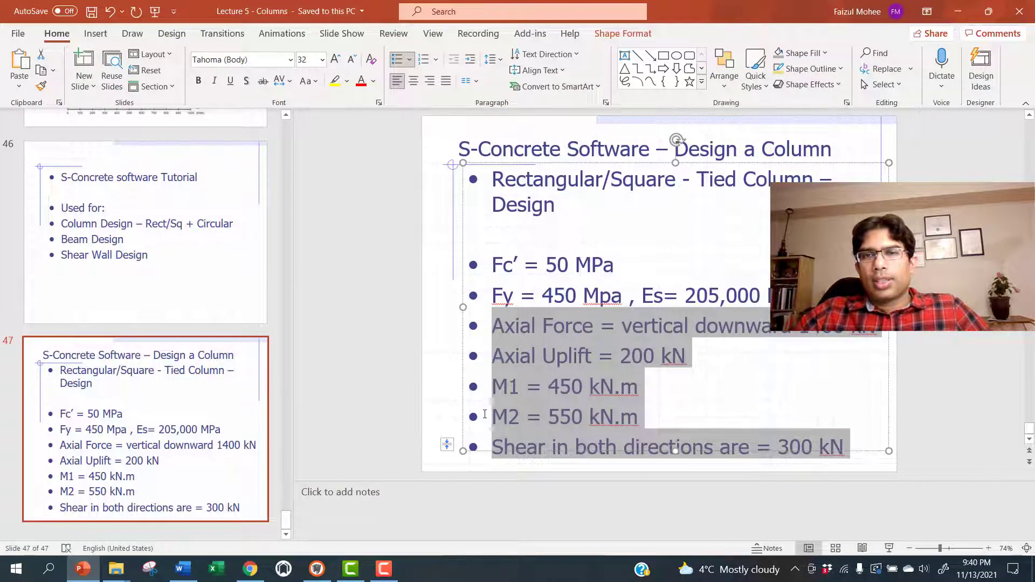
left_click(957, 11)
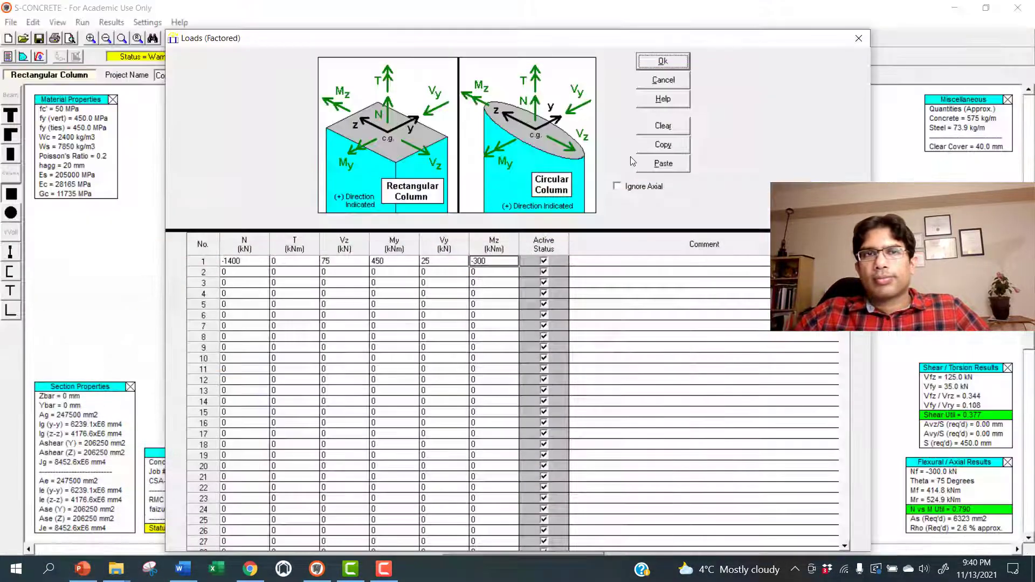
left_click(483, 261)
type("550")
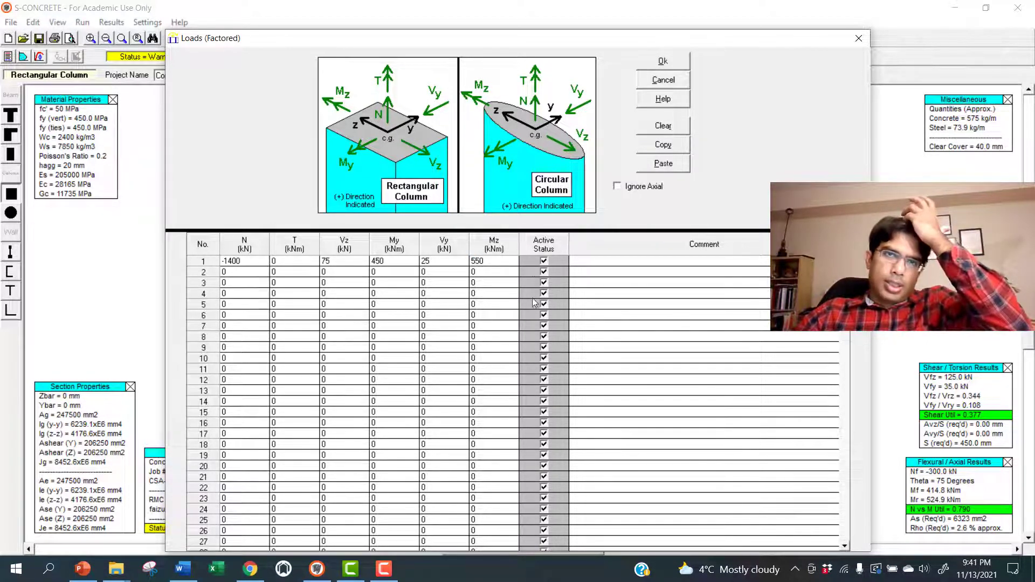
left_click(405, 282)
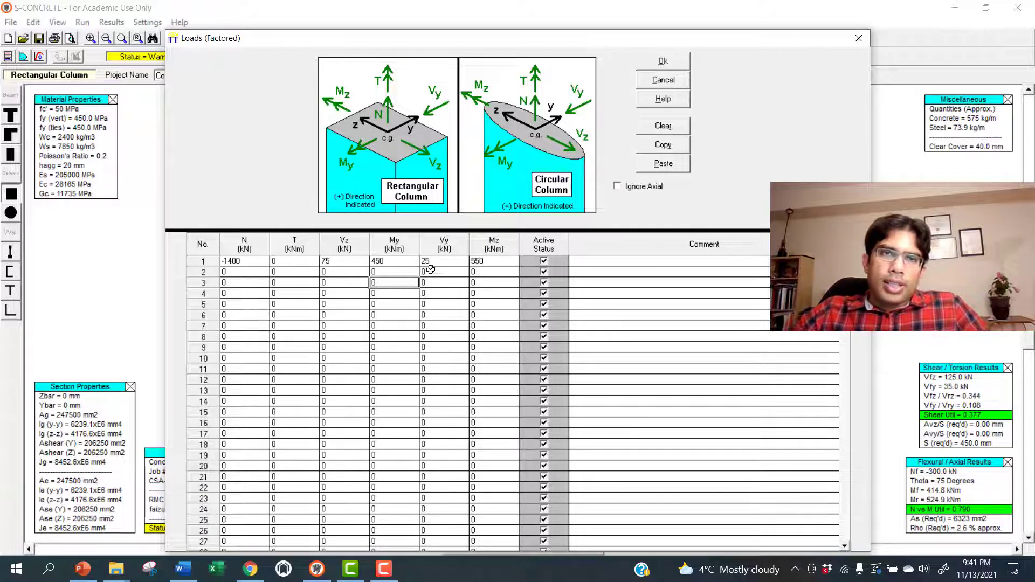
Check the shear on the PowerPoint slide and set both Vz and Vy of load case 1 to 300 kN.
left_click(83, 569)
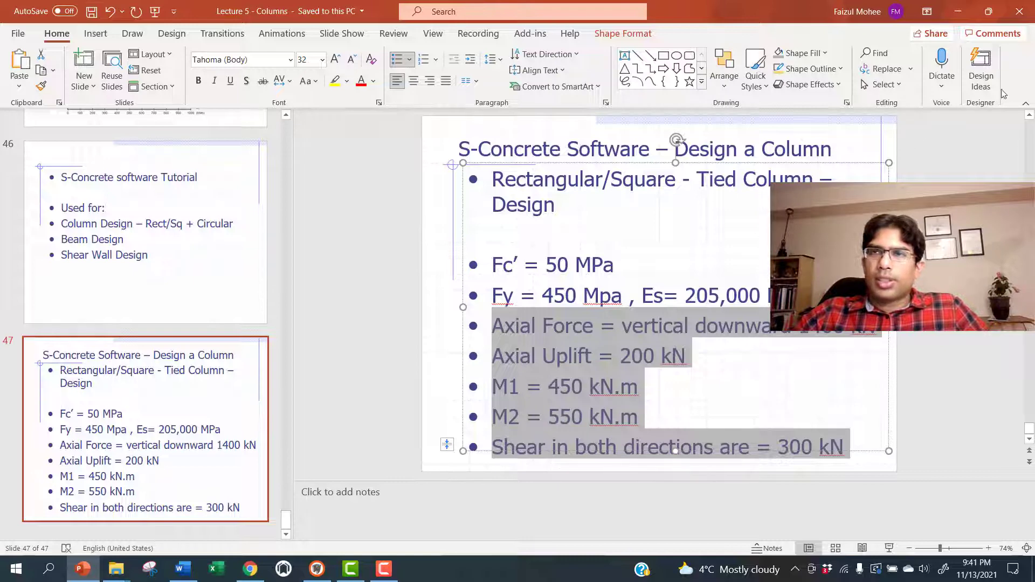
left_click(958, 12)
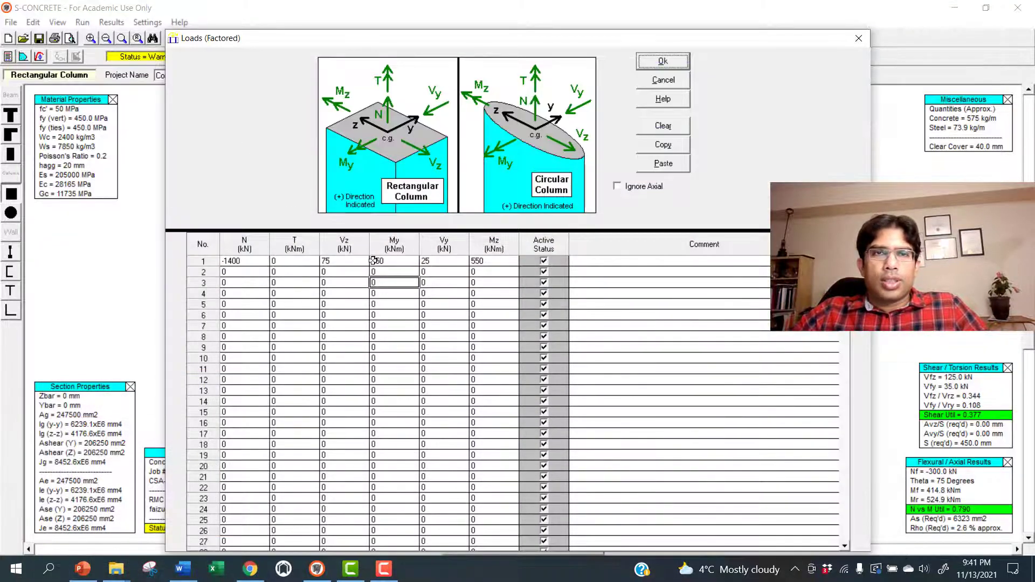
left_click(332, 261)
type("300")
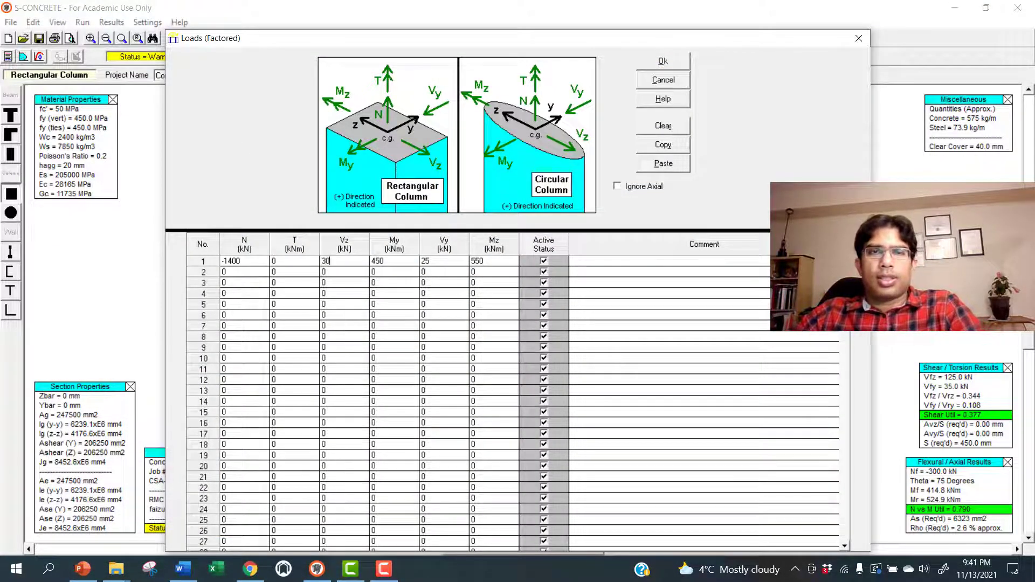
left_click(442, 261)
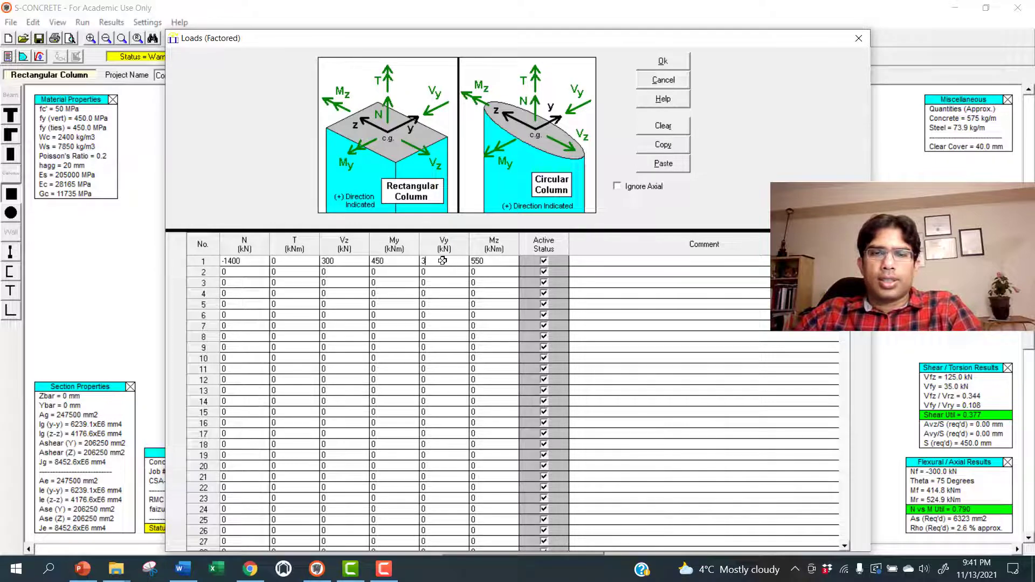
type("300")
left_click(440, 314)
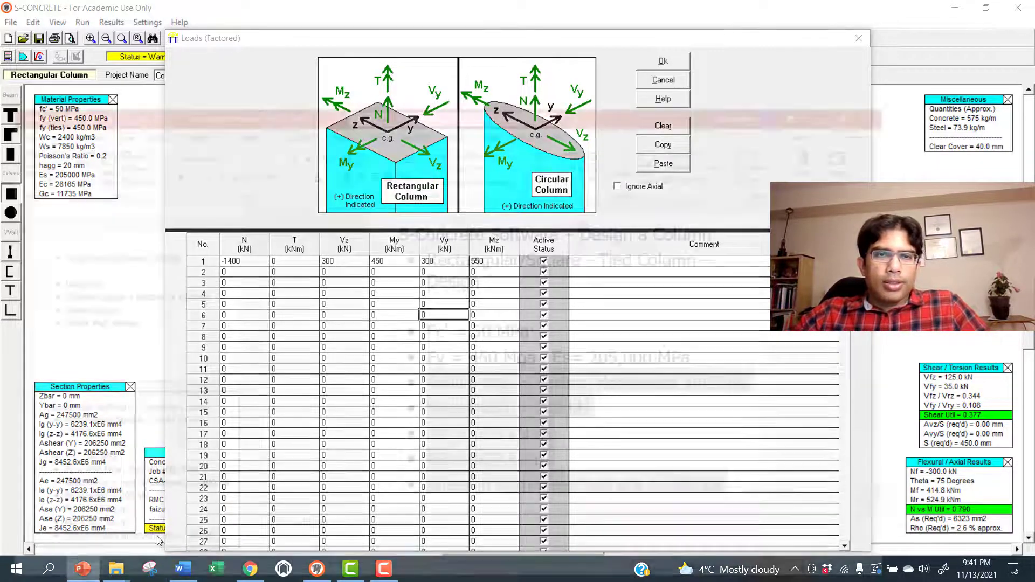
Check the axial uplift on the PowerPoint slide and set the axial force N of load case 2 to 200 kN.
left_click(82, 569)
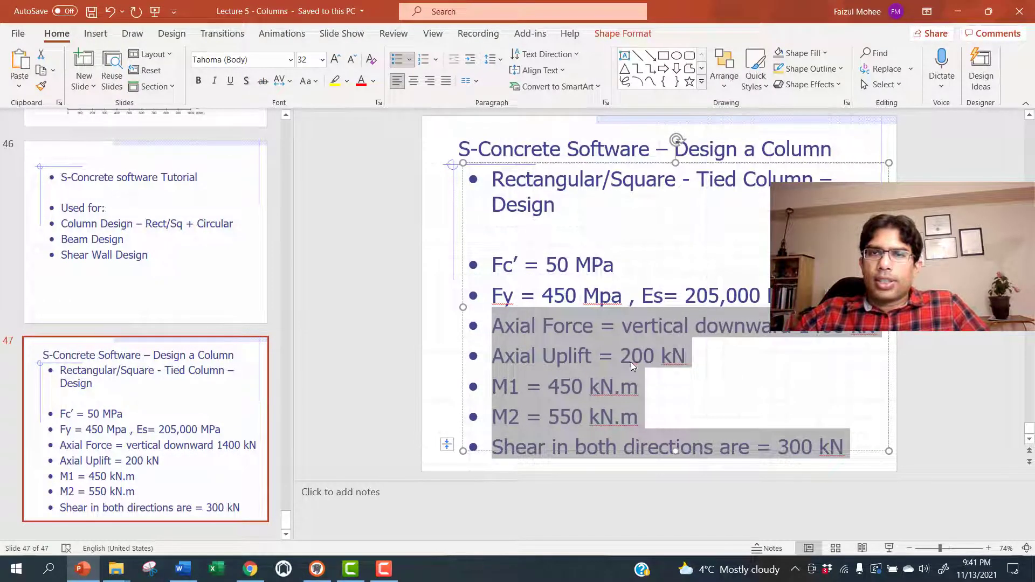
left_click(958, 12)
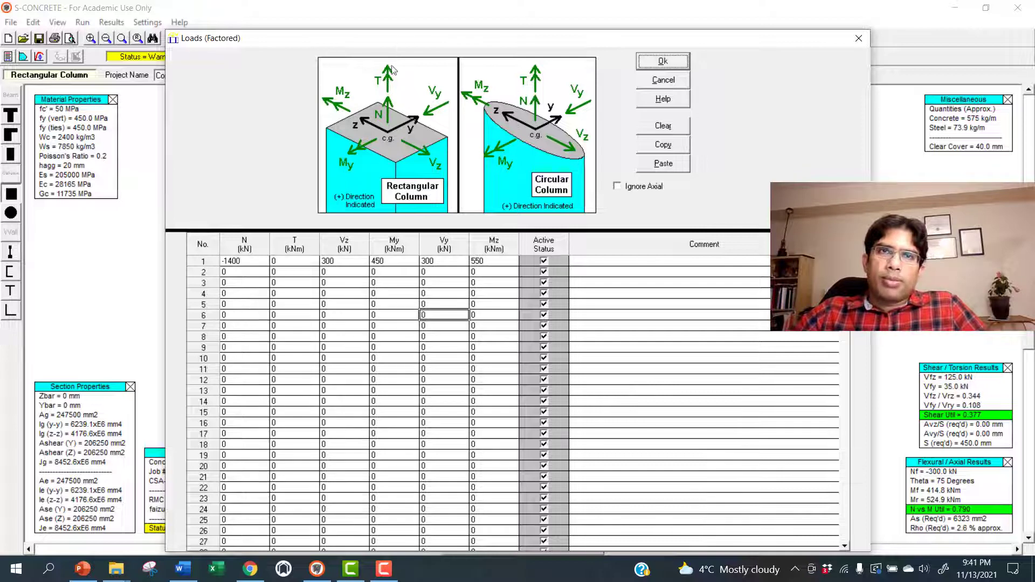
left_click(235, 272)
type("200")
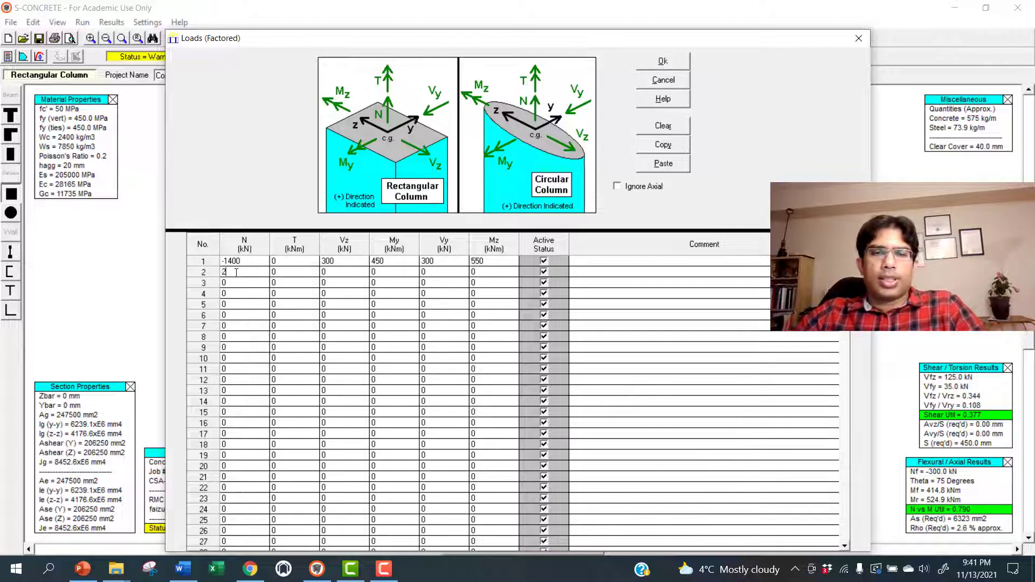
Complete load case 2 with Vz 300 kN, My 450 kNm, Vy 300 kN and Mz 550 kNm.
left_click(335, 274)
type("300")
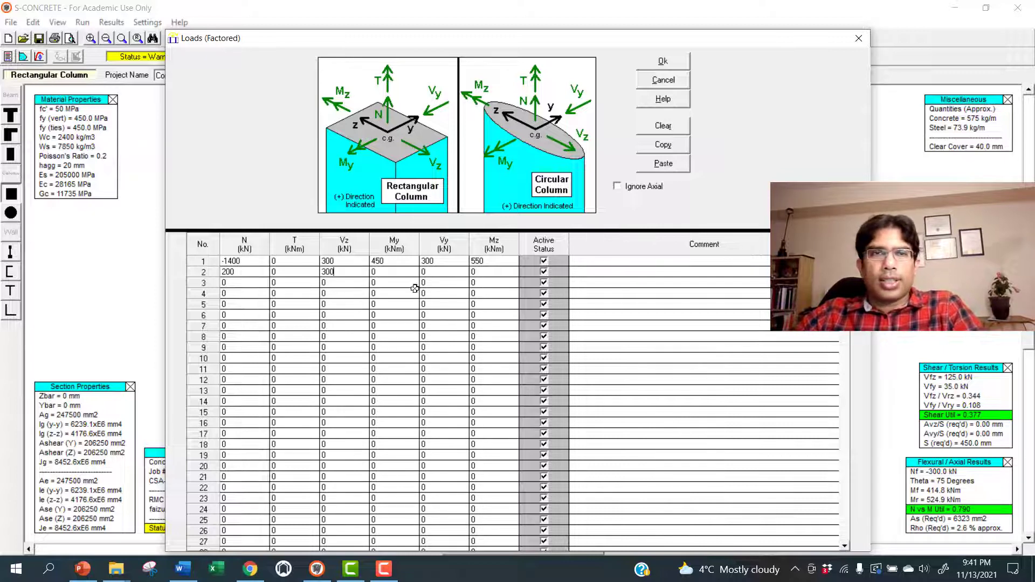
left_click(387, 274)
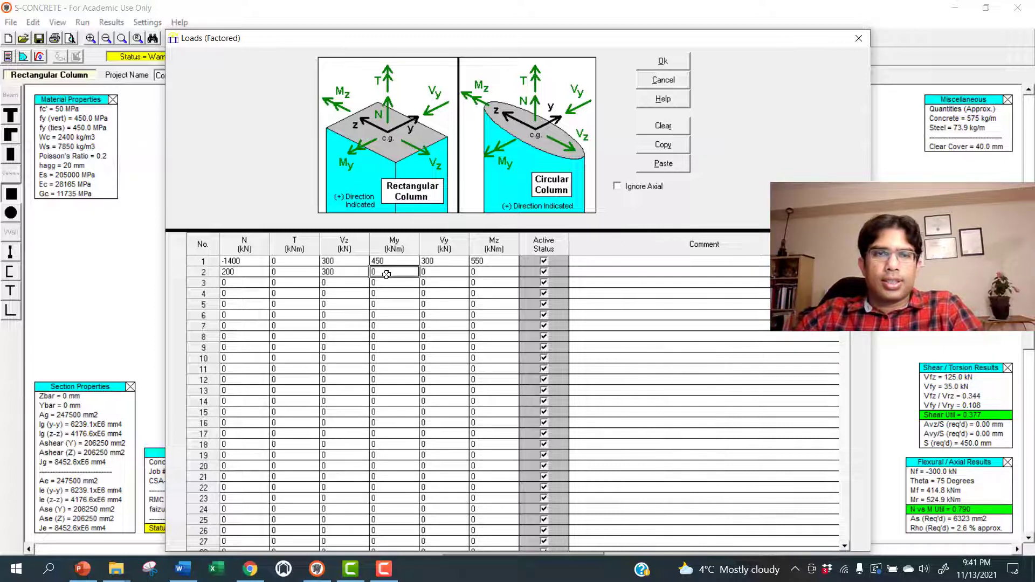
type("450")
left_click(438, 272)
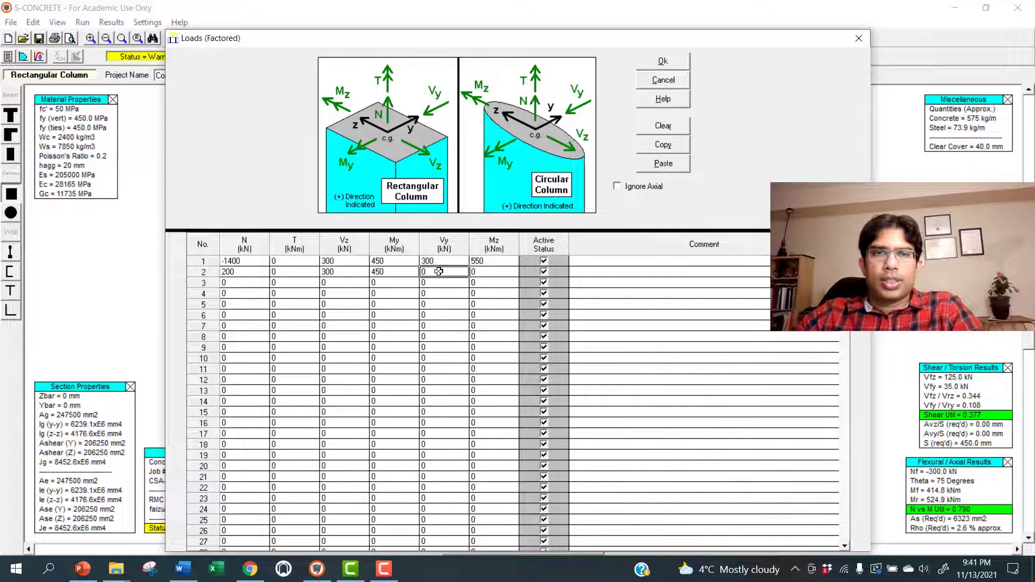
type("3")
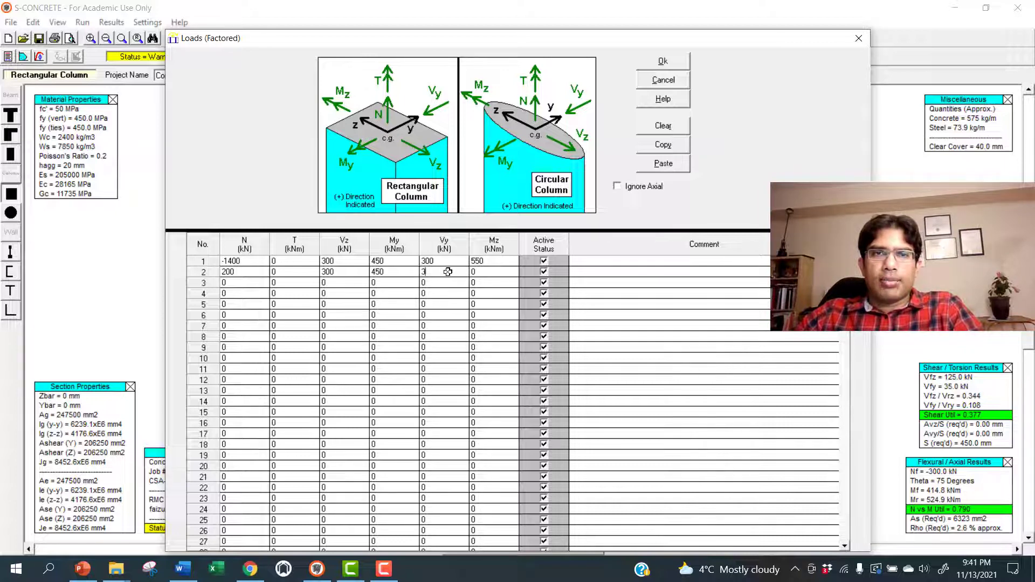
type("00")
left_click(487, 272)
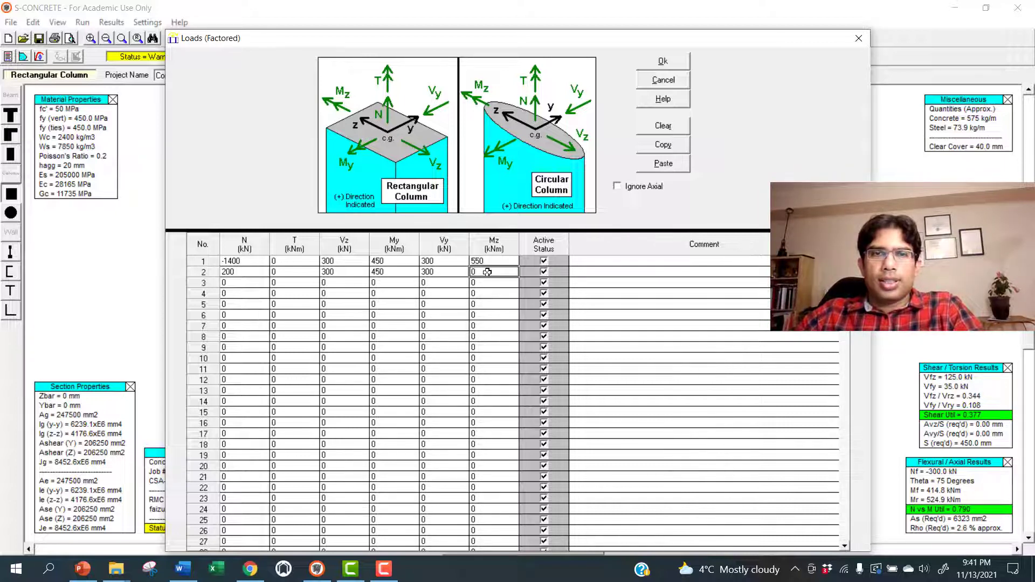
type("550")
left_click(413, 358)
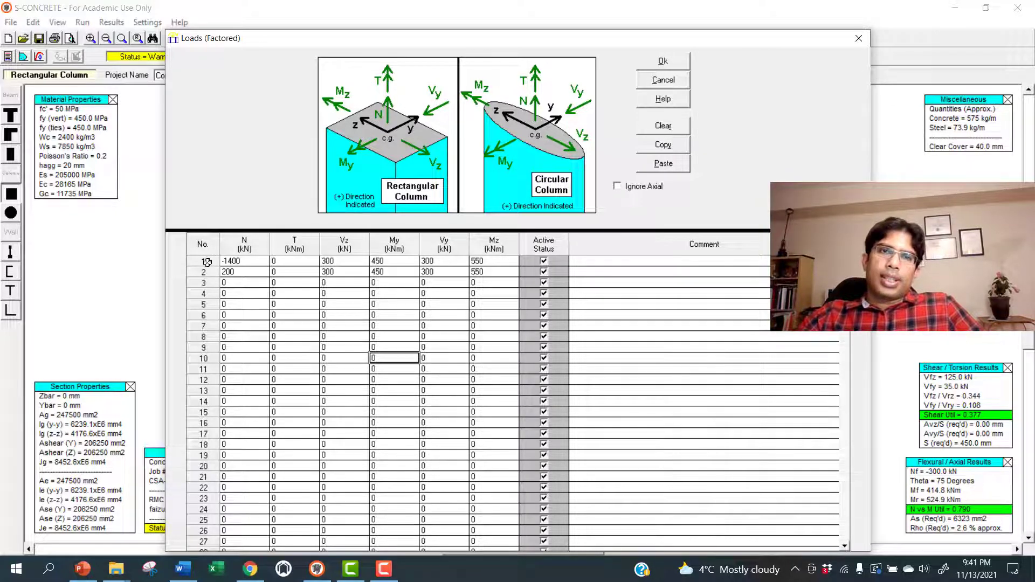
Review the axial forces of load cases 1 and 2 and accept the factored loads.
left_click(246, 263)
left_click(244, 274)
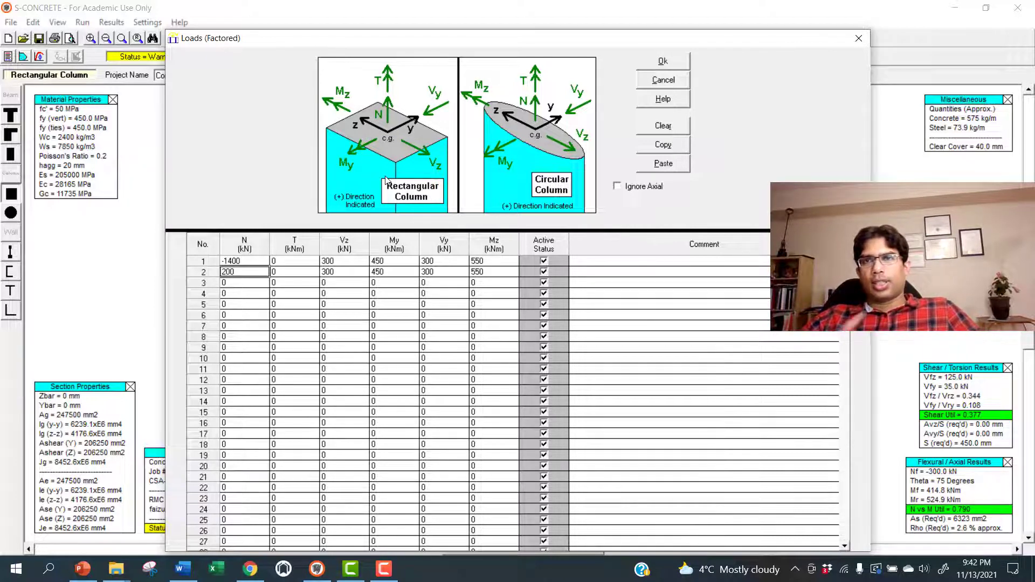
left_click_drag(492, 38, 485, 101)
left_click(656, 126)
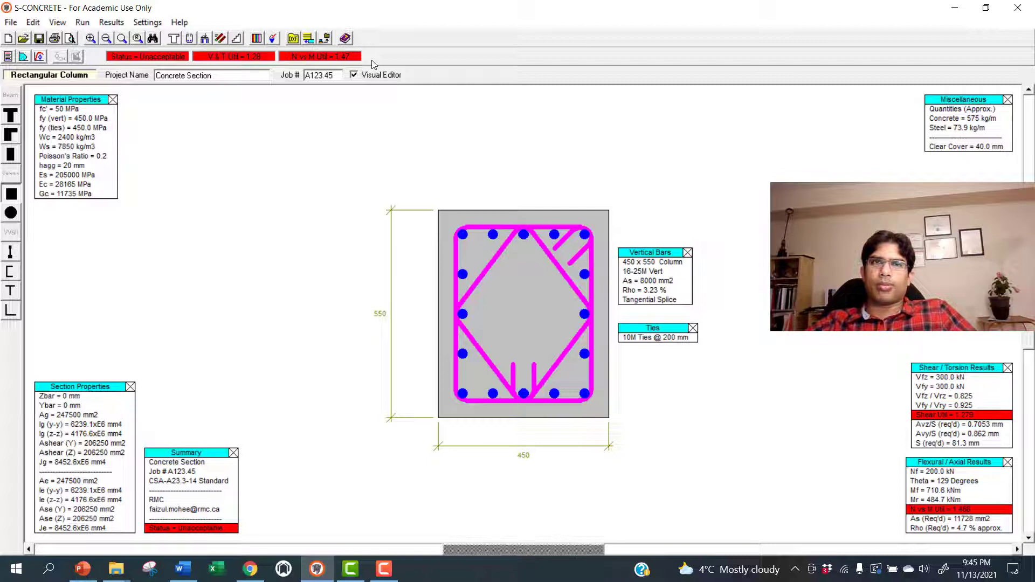
Enlarge the column section to a width of 700 mm and a depth of 700 mm.
left_click(34, 23)
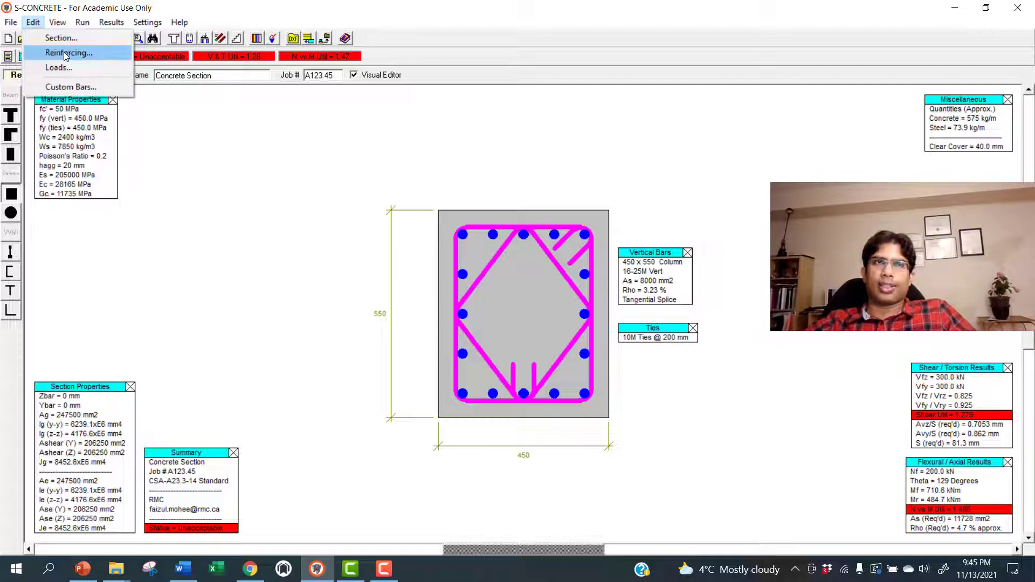
left_click(241, 79)
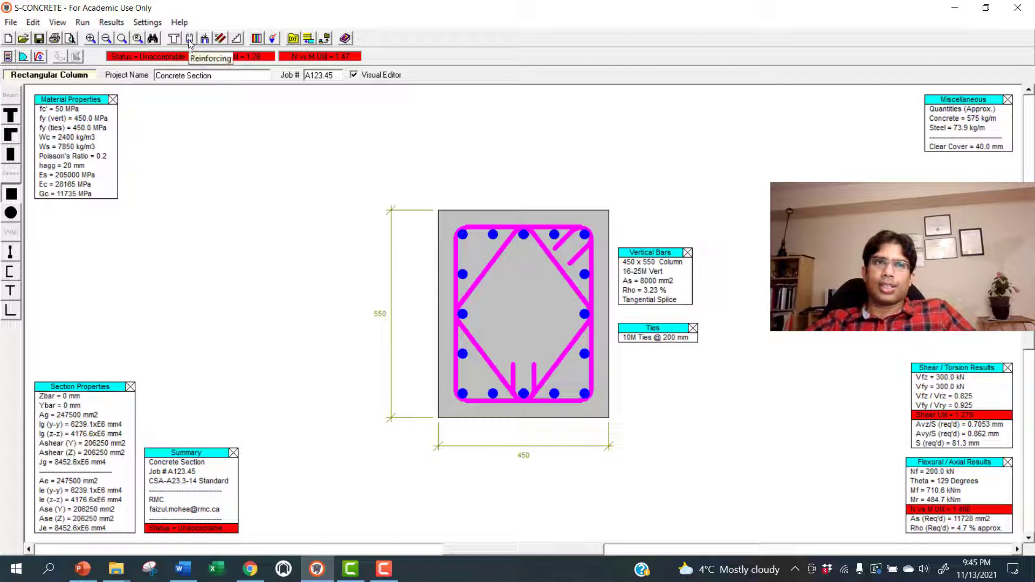
left_click(32, 24)
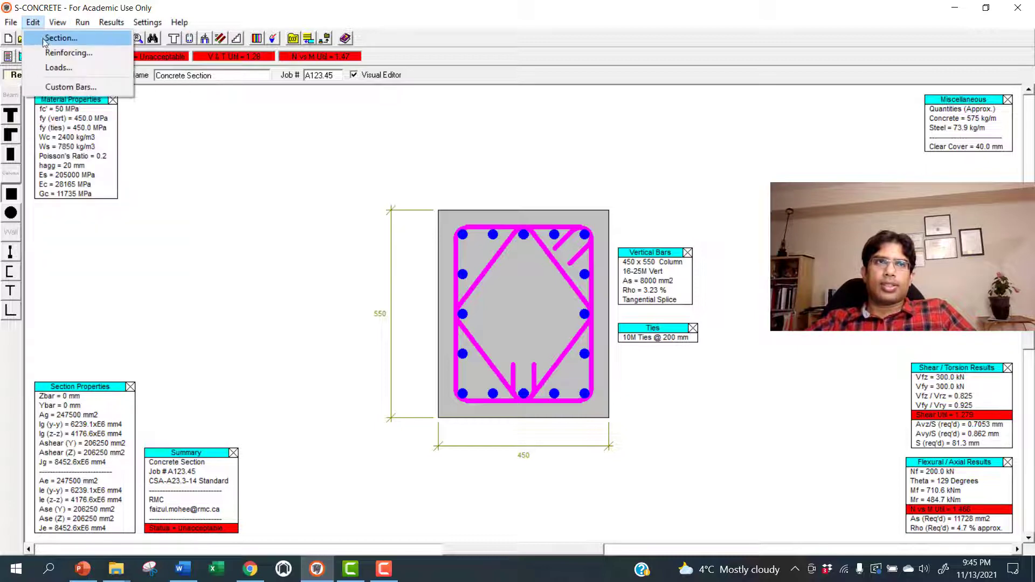
left_click(46, 39)
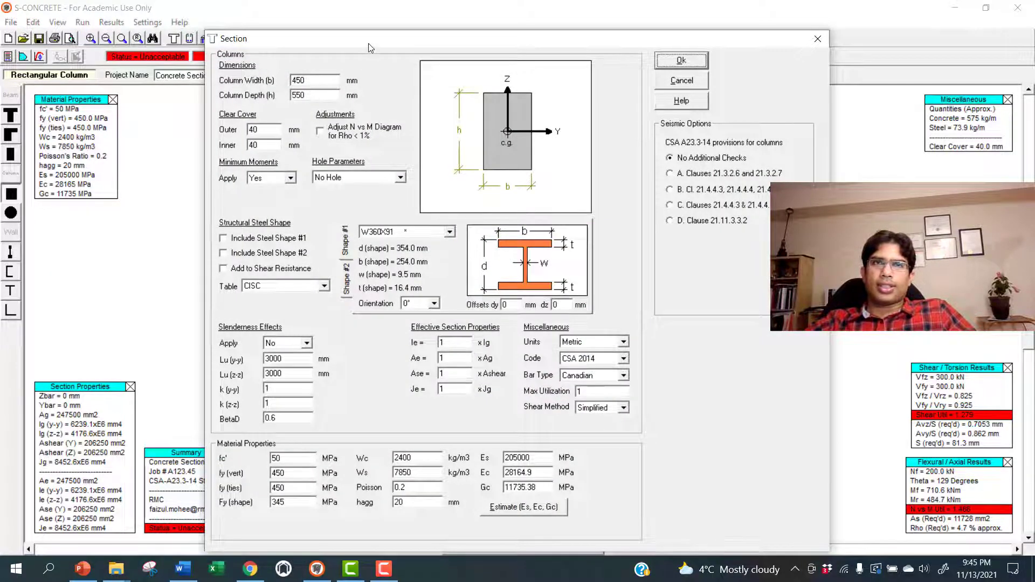
mouse_move(371, 43)
left_mouse_down()
mouse_move(711, 266)
mouse_move(754, 185)
mouse_move(723, 142)
mouse_move(738, 150)
left_mouse_up()
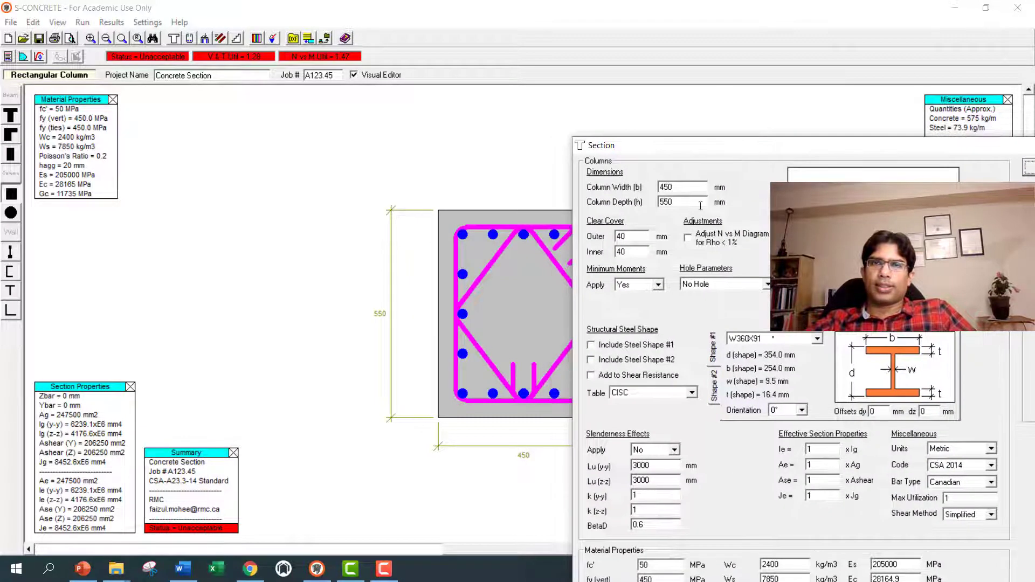
double_click(667, 187)
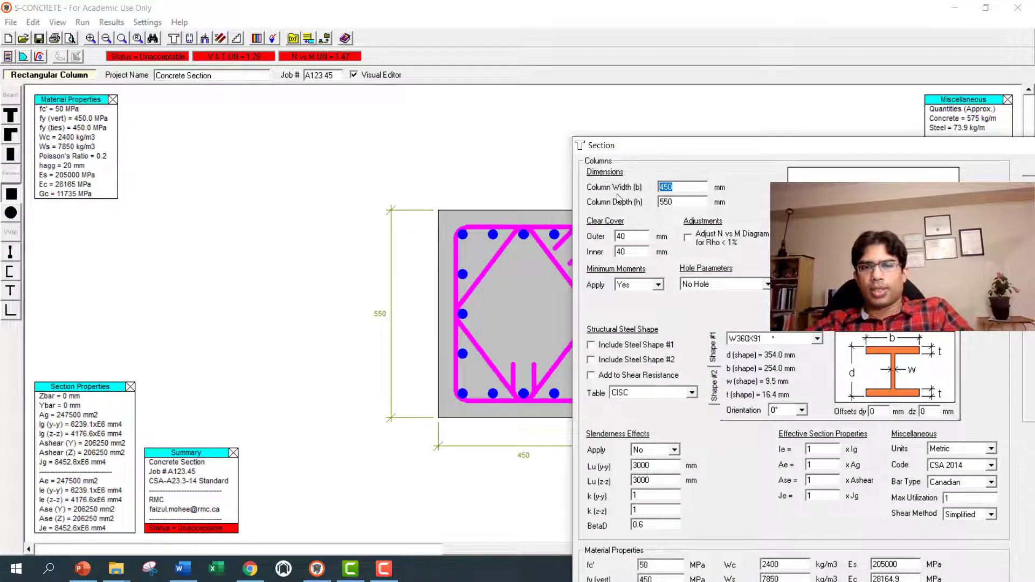
type("700")
double_click(666, 202)
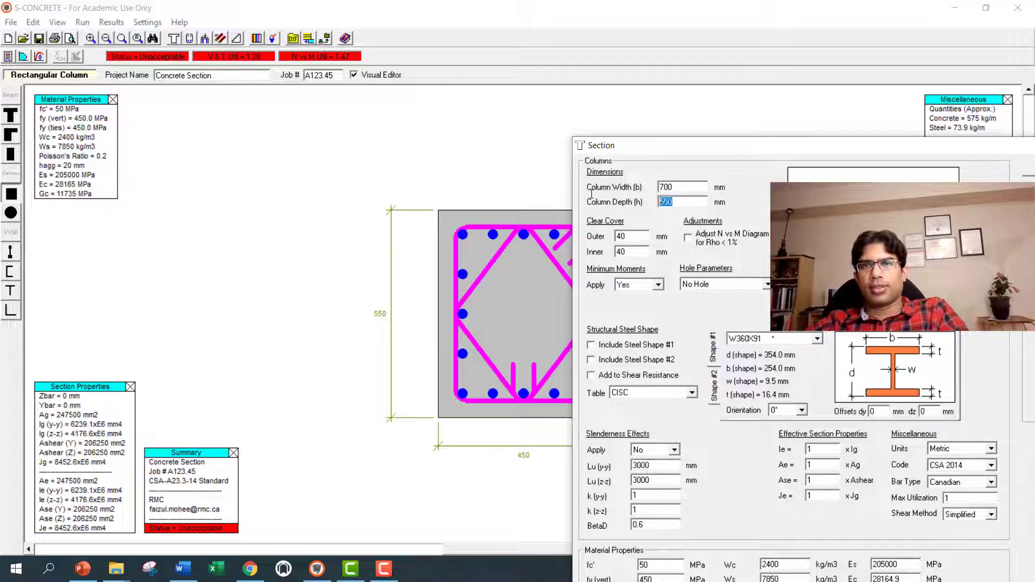
type("700")
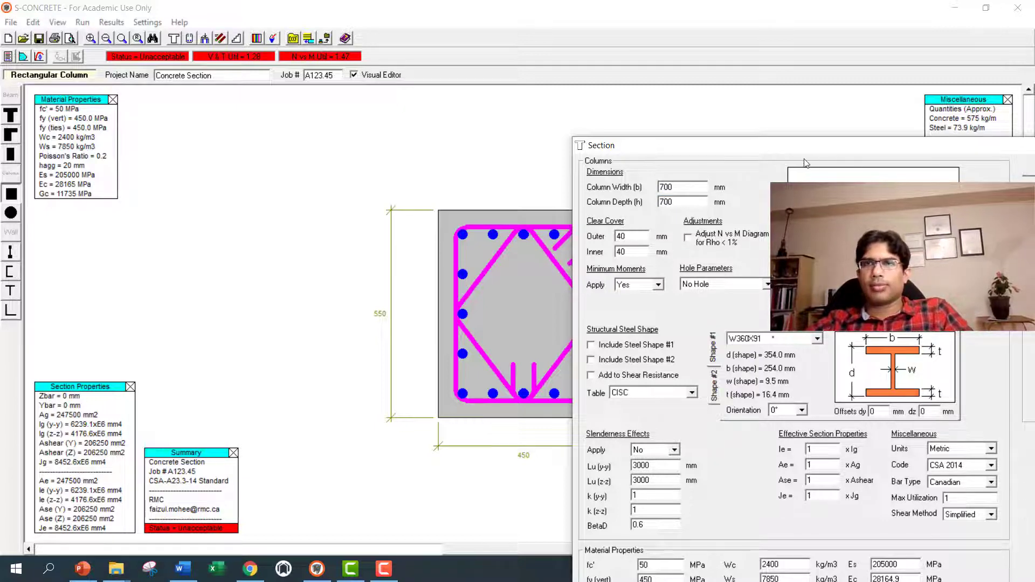
left_click_drag(712, 145, 503, 125)
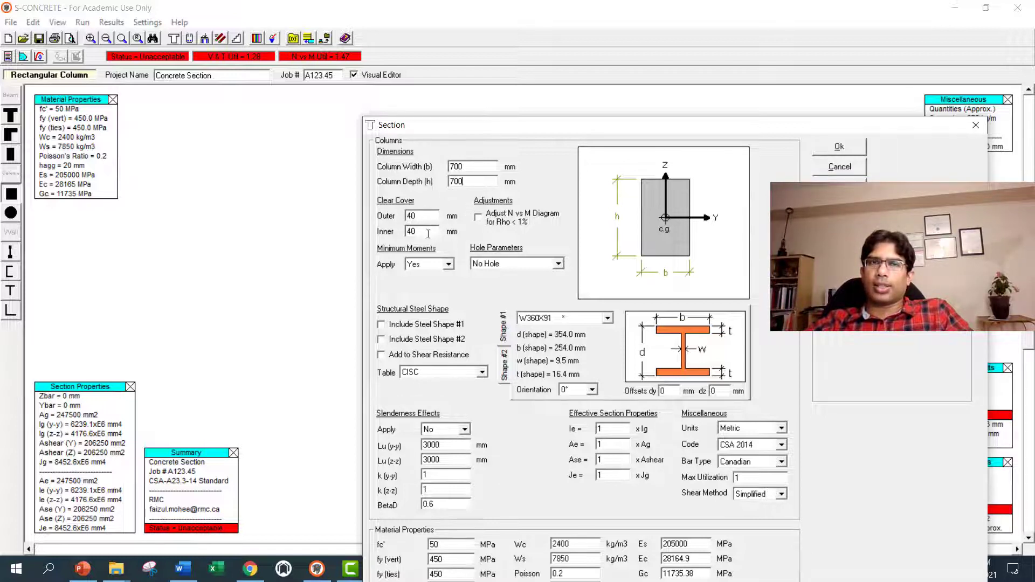
left_click(858, 147)
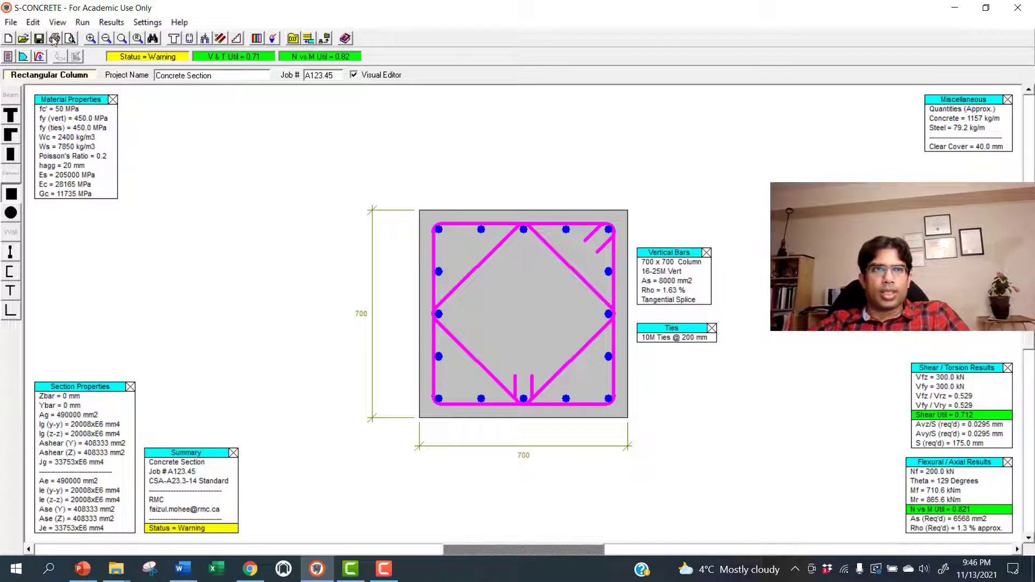
Set the column's vertical bar size to 30M and apply the reinforcement.
left_click(190, 41)
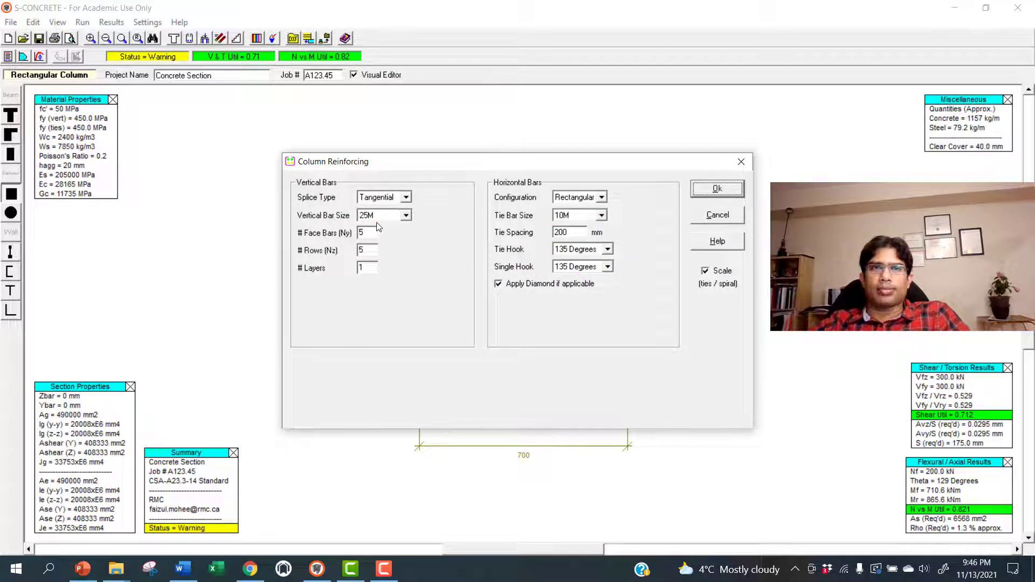
left_click(406, 216)
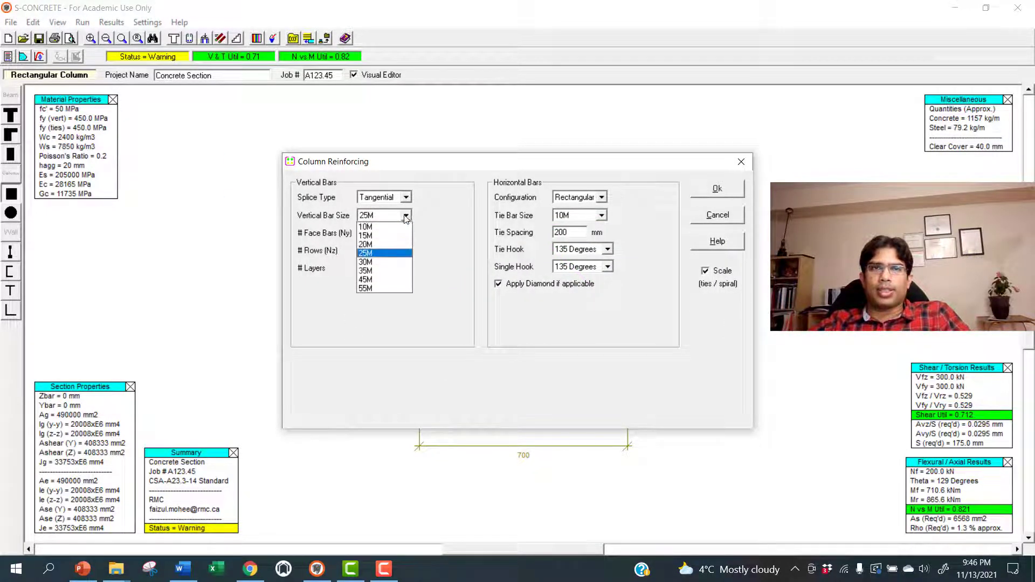
left_click(376, 263)
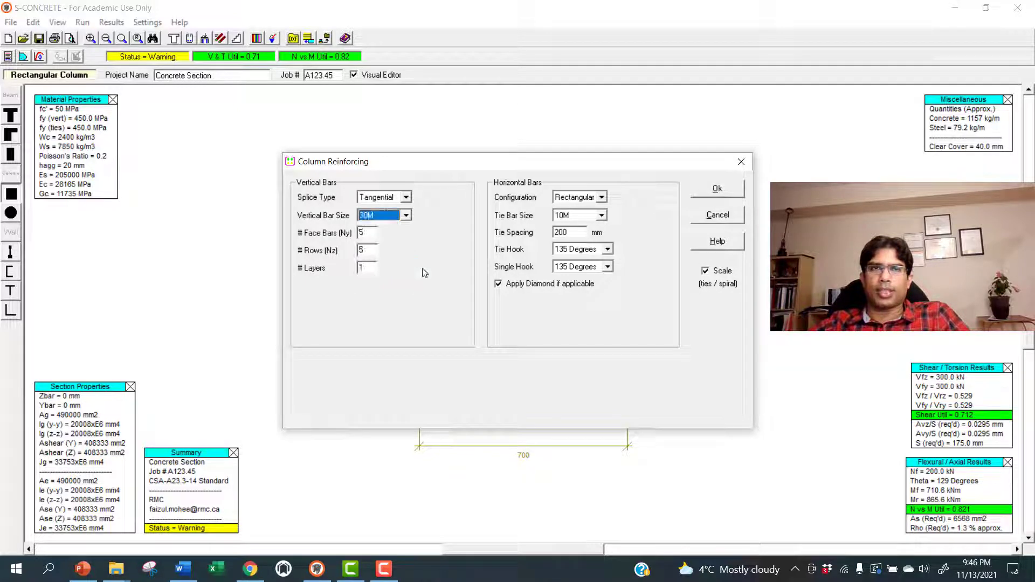
left_click(720, 189)
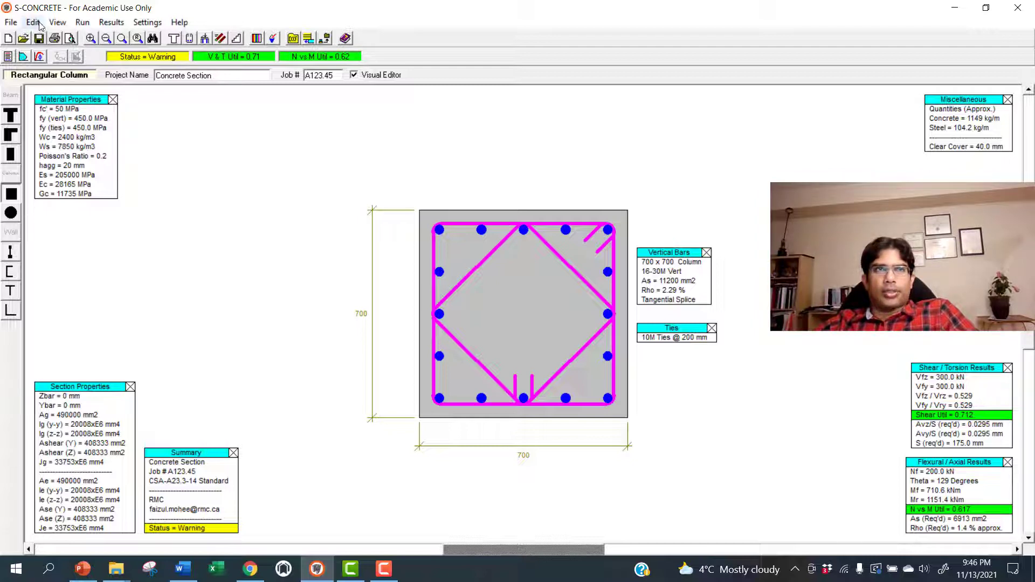
Set the column's vertical bar size back to 25M and apply the reinforcement.
left_click(190, 38)
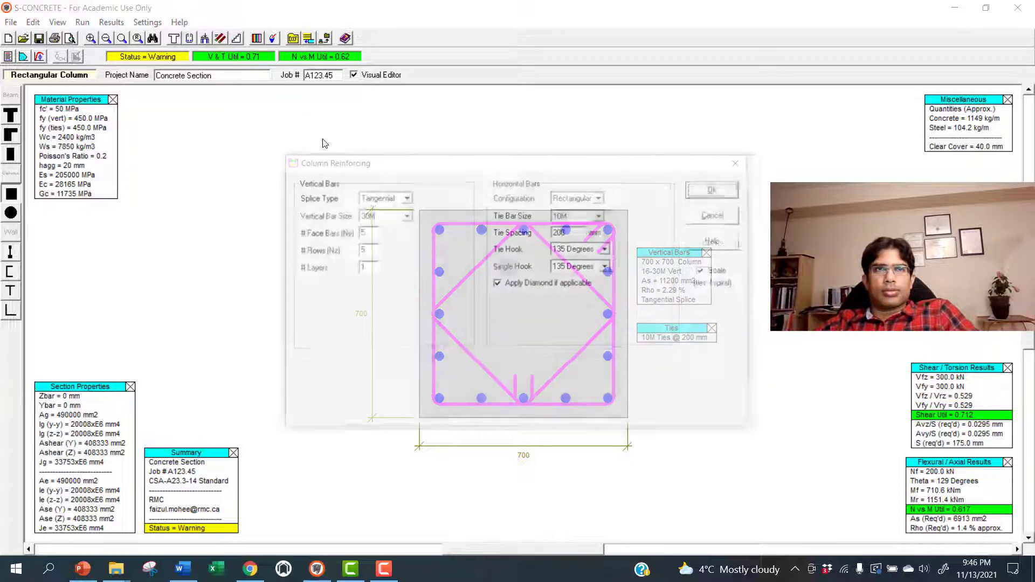
left_click(406, 215)
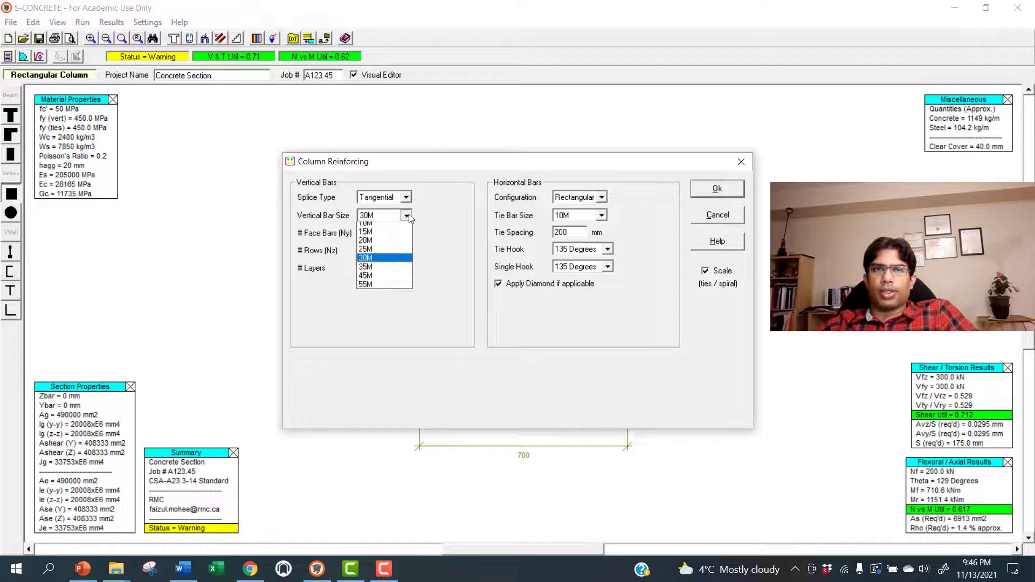
left_click(375, 252)
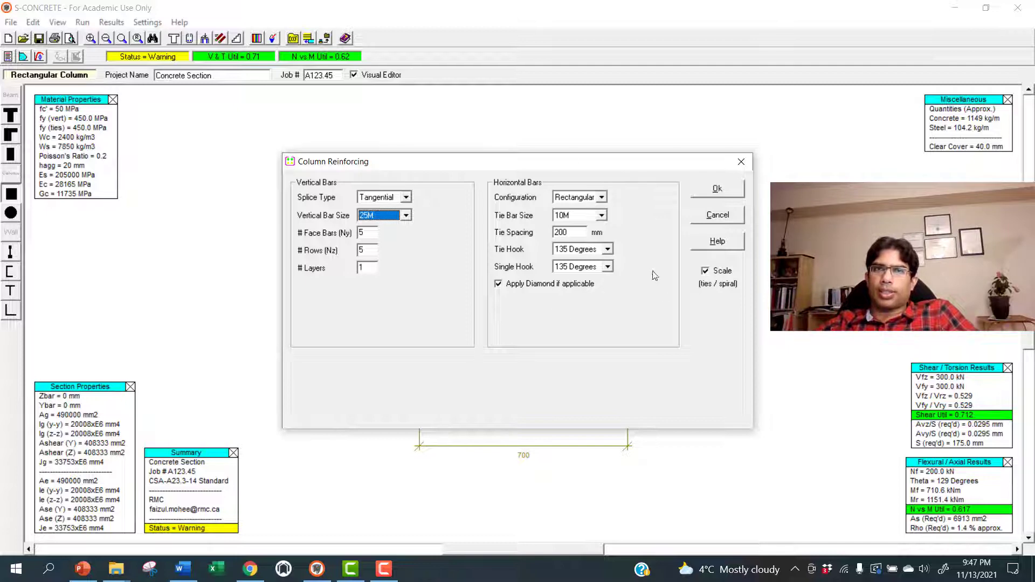
left_click(721, 194)
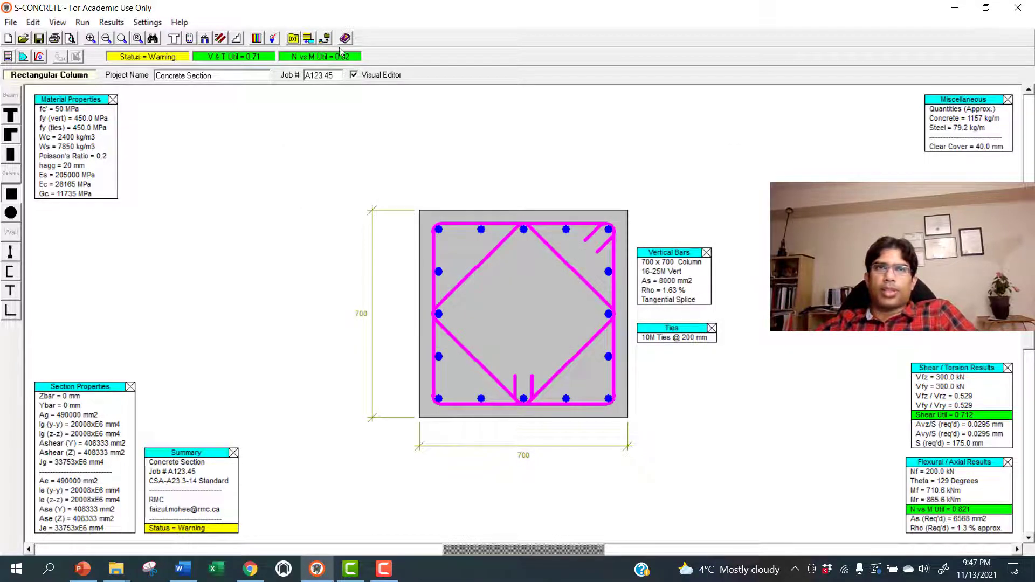
Examine the configuration options for the column's horizontal bars, including Circular and Spiral, and keep Rectangular.
left_click(189, 39)
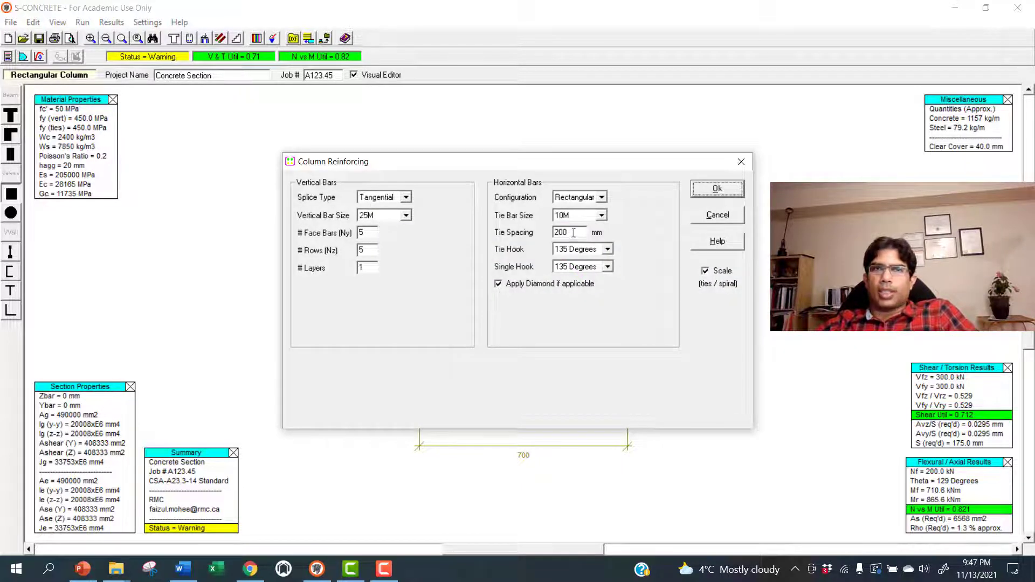
double_click(574, 233)
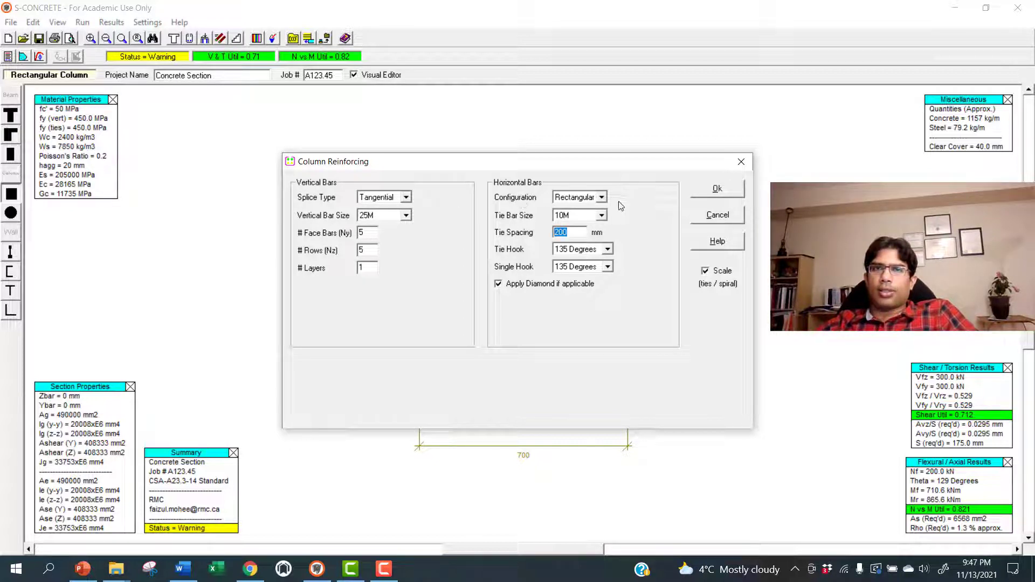
left_click(603, 197)
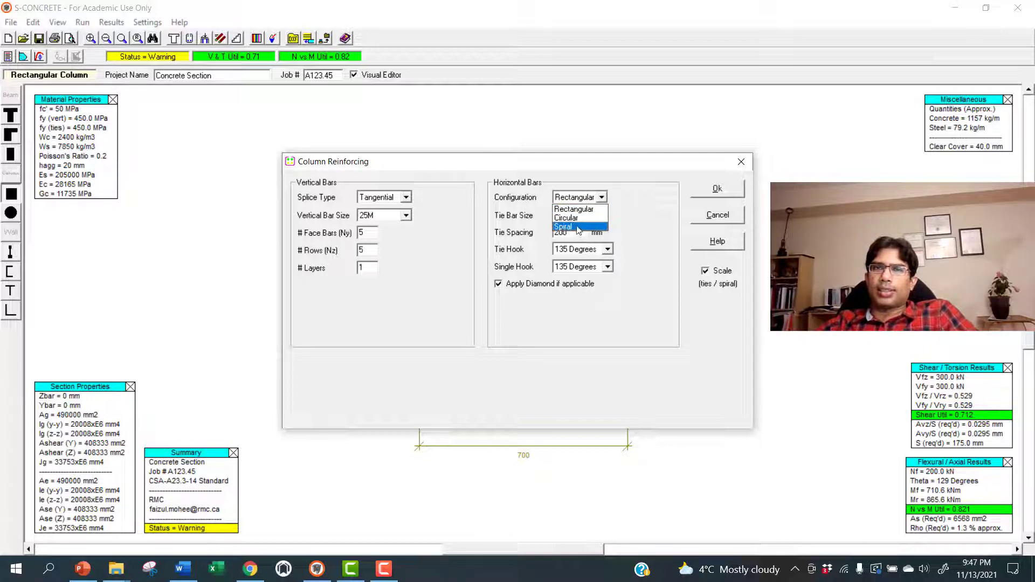
left_click(643, 197)
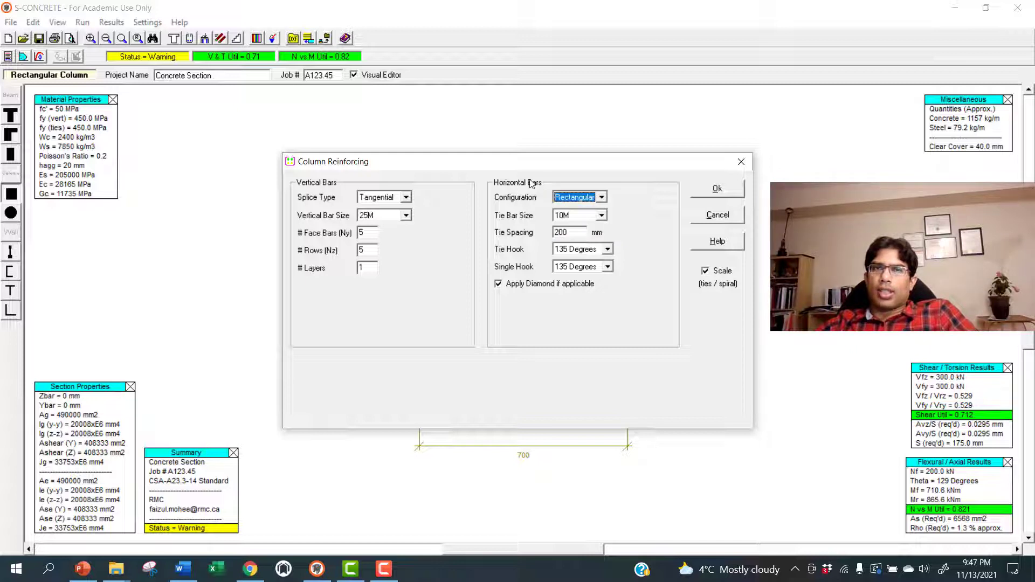
left_click(603, 198)
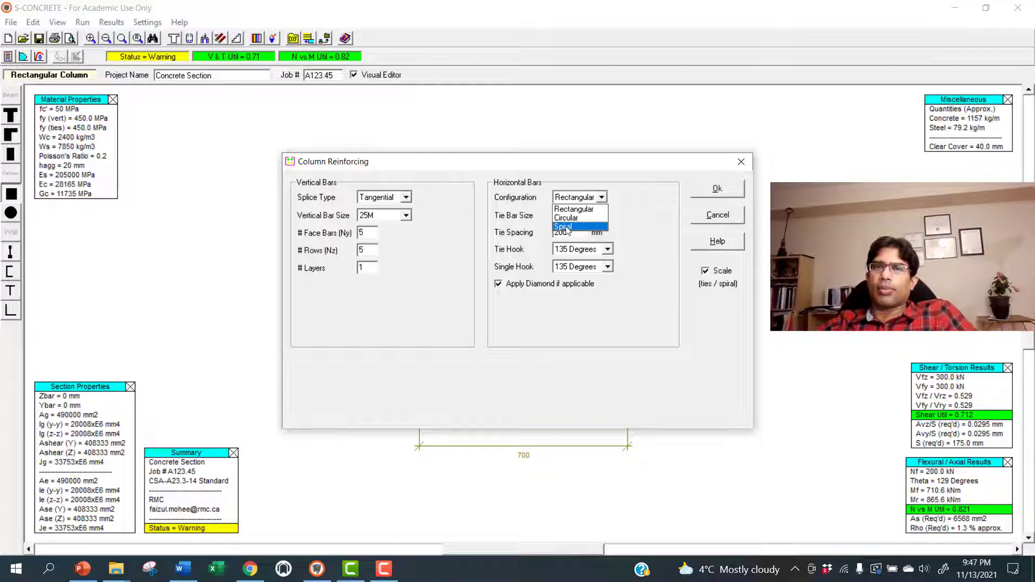
left_click(649, 213)
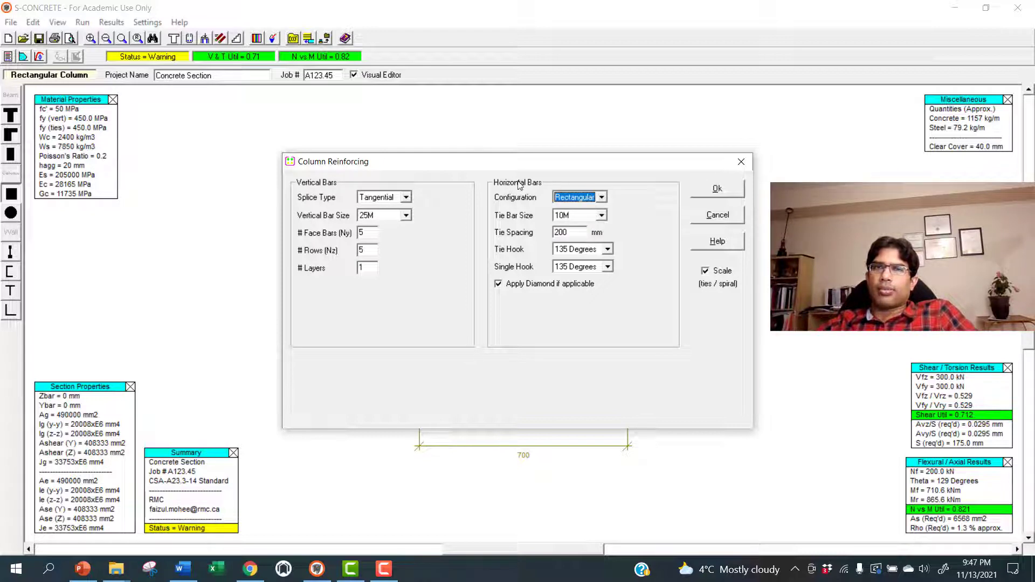
left_click(602, 199)
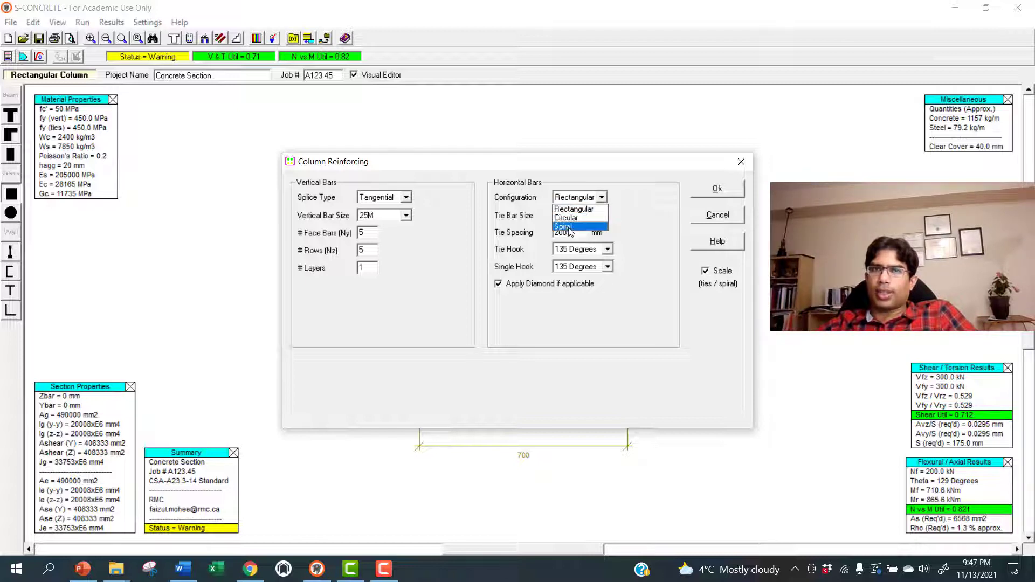
left_click(645, 198)
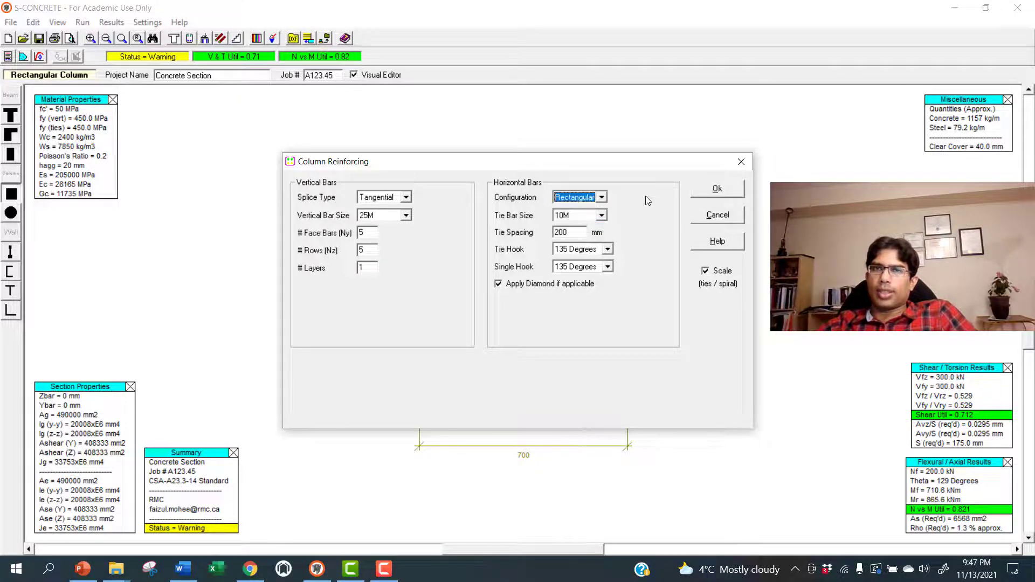
left_click(602, 198)
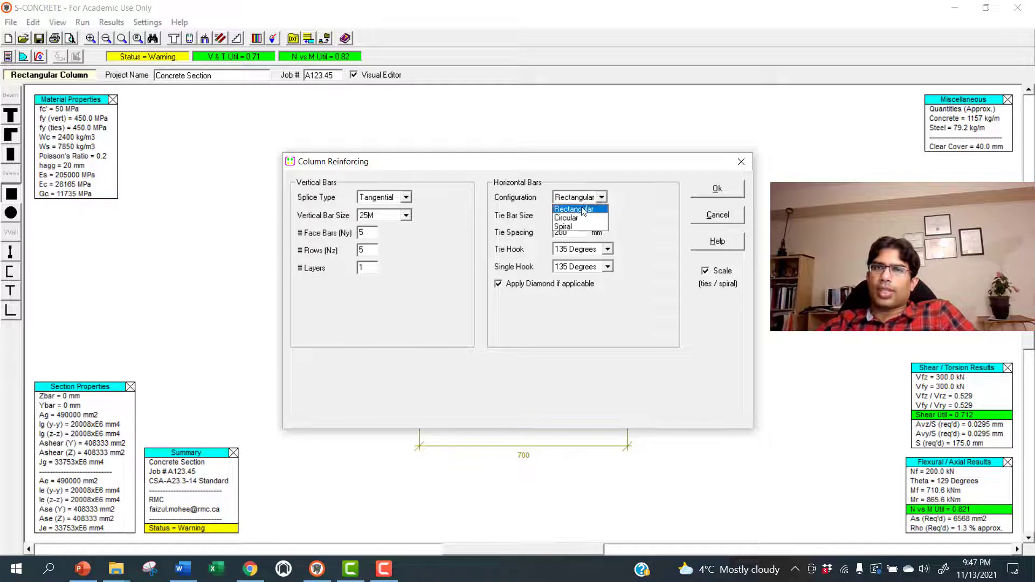
left_click(583, 210)
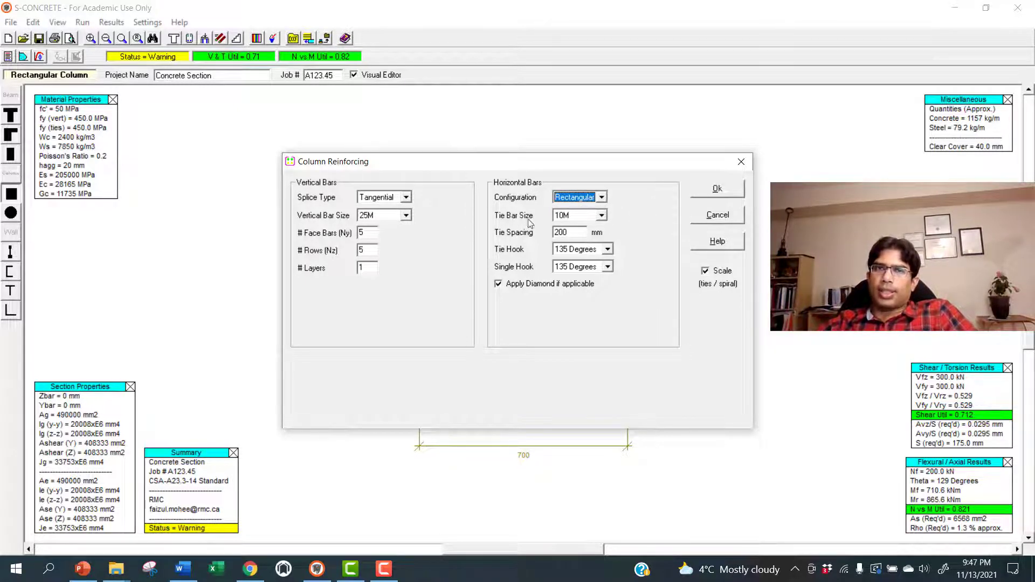
Set the tie spacing to 300 mm and apply the column reinforcement.
left_click(571, 234)
double_click(571, 234)
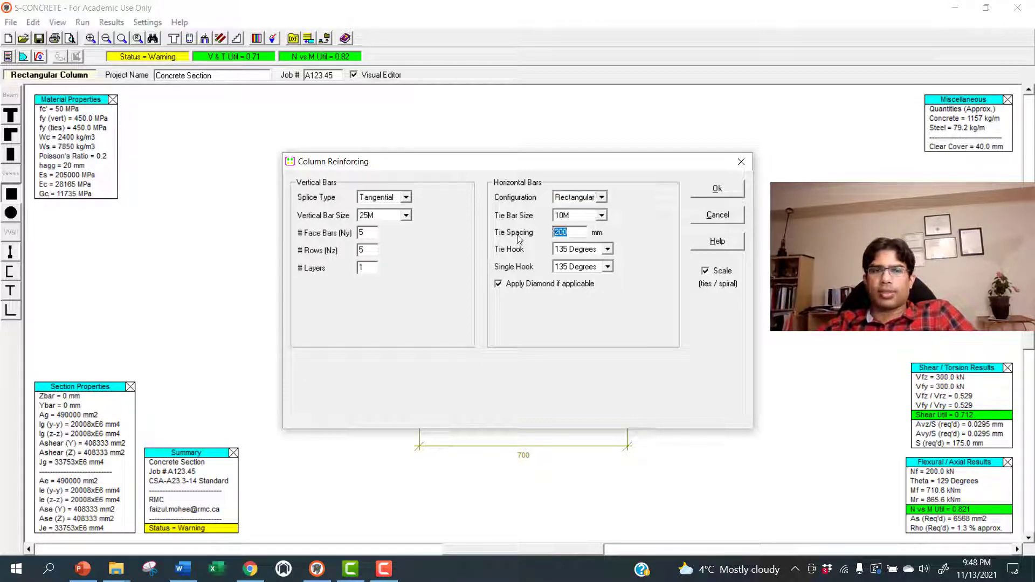
type("300")
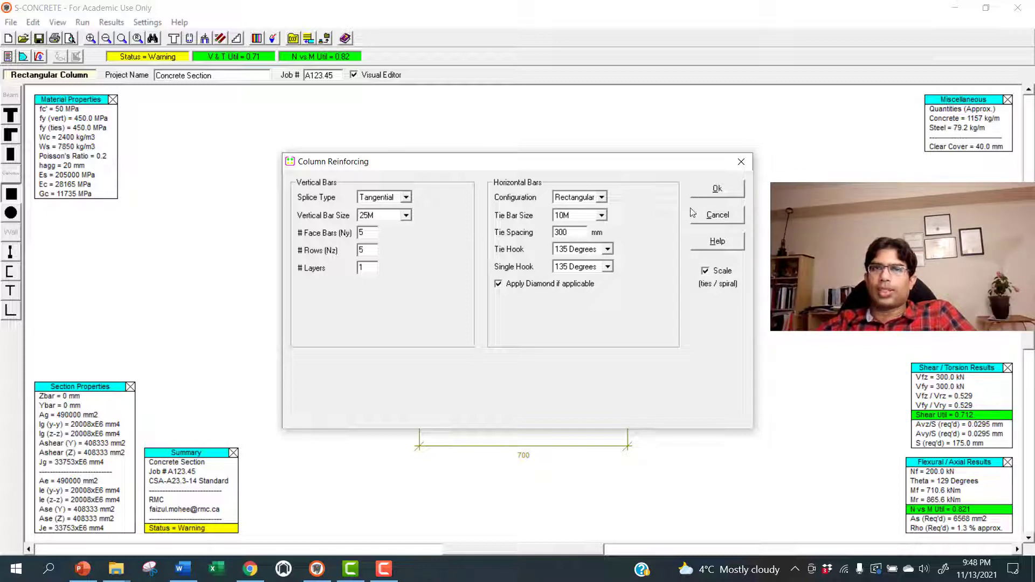
left_click(712, 188)
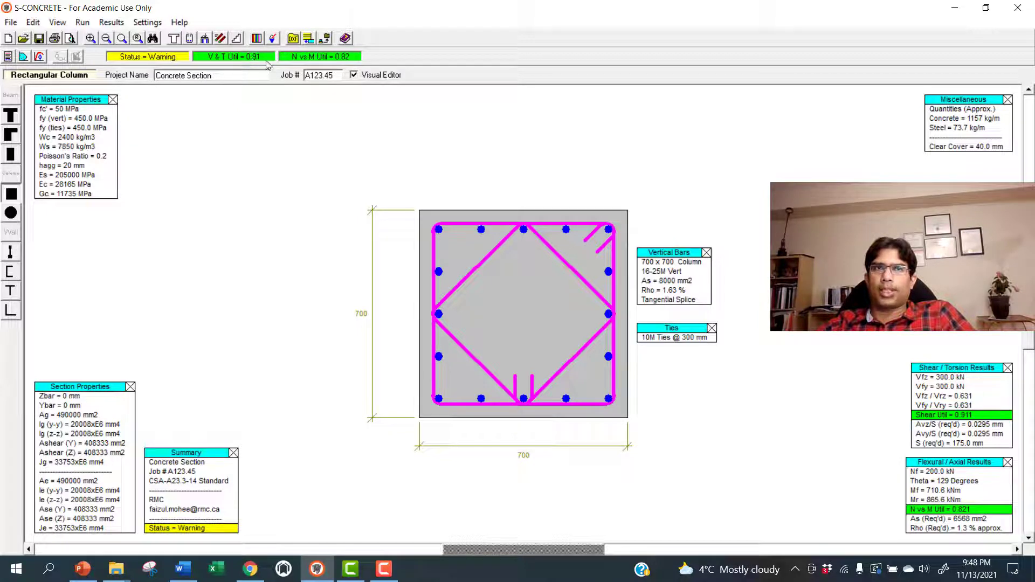
Set the column's tie spacing to 250 mm and apply the reinforcement.
left_click(210, 41)
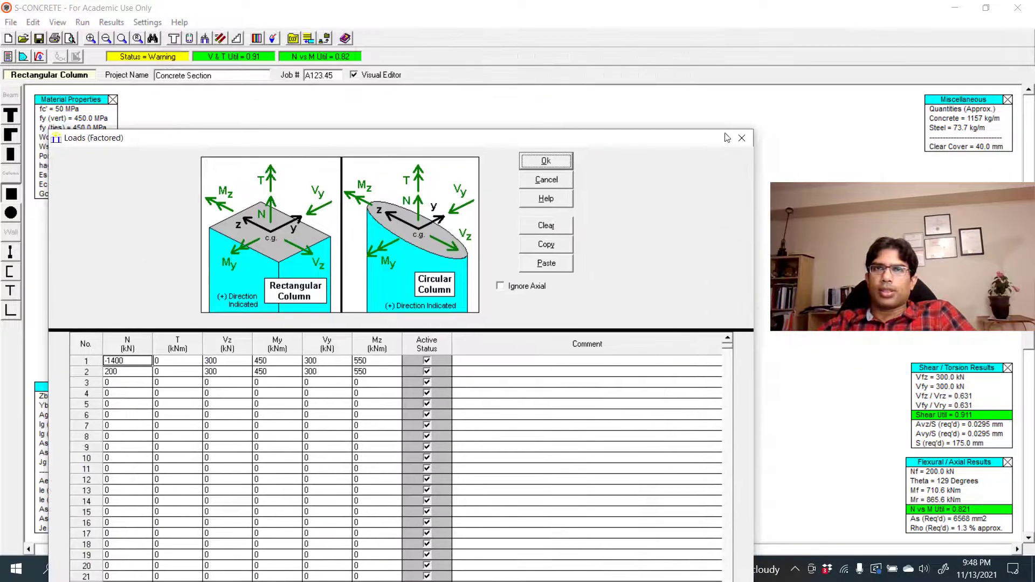
left_click(742, 138)
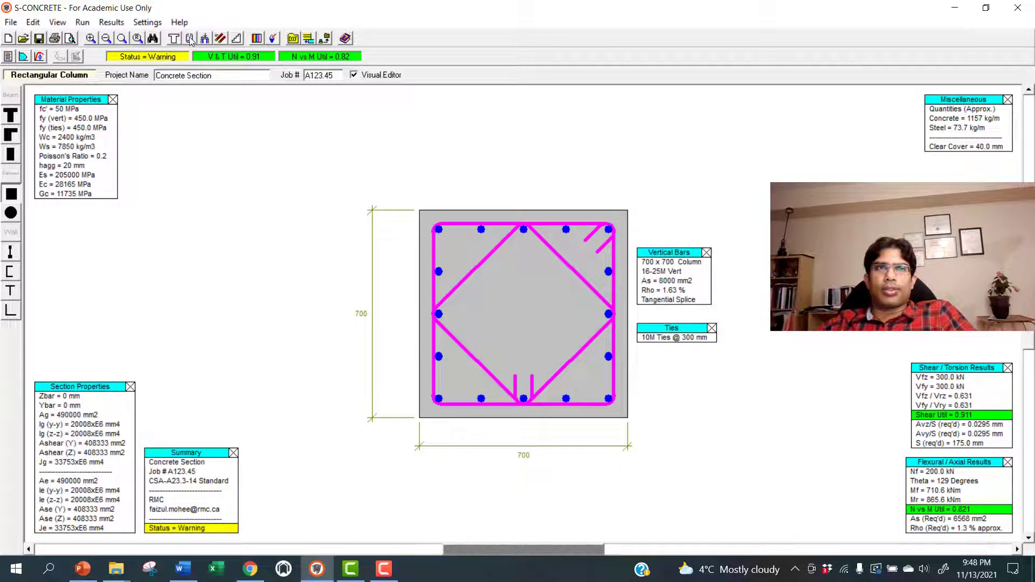
left_click(190, 40)
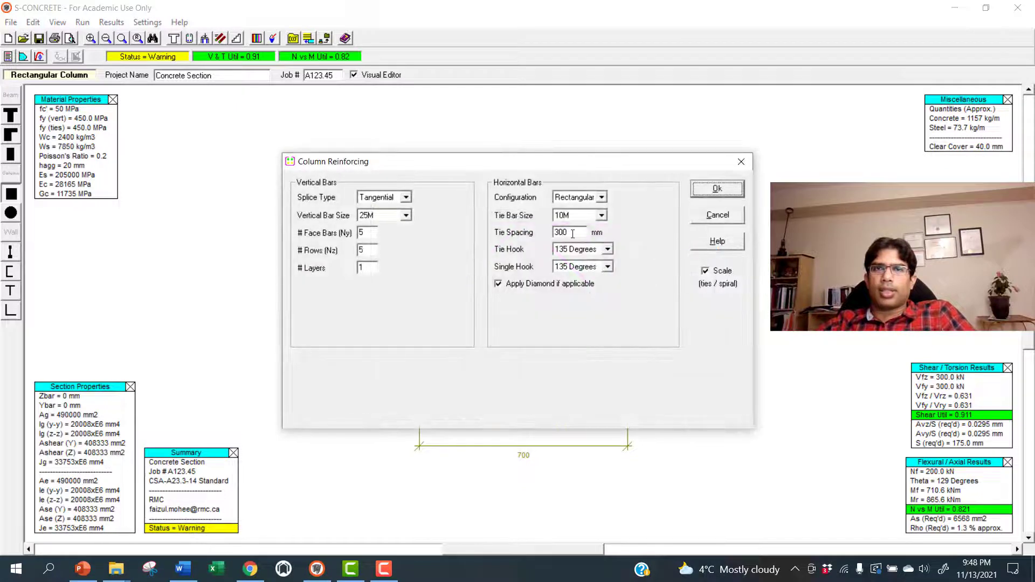
double_click(573, 233)
type("250")
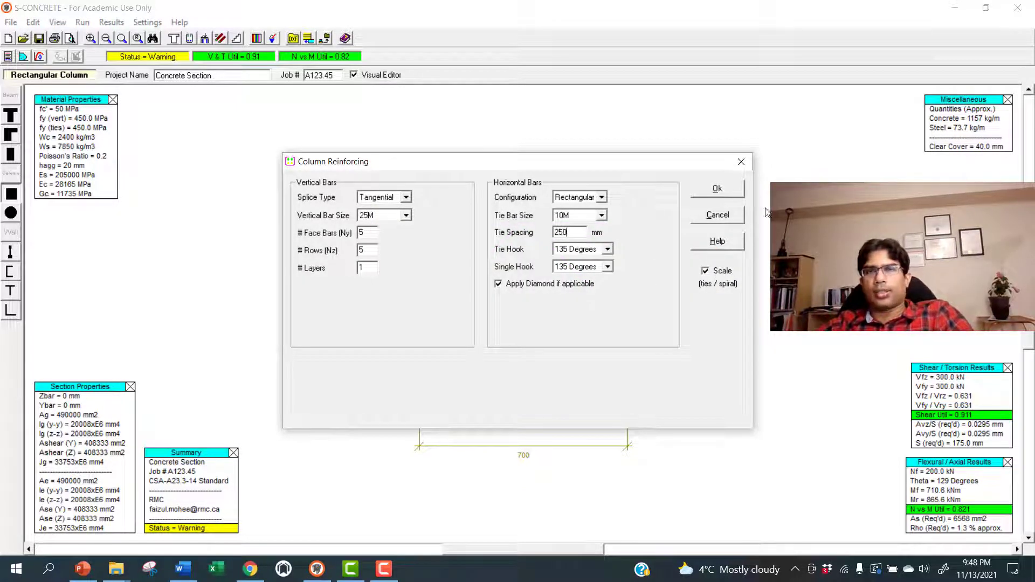
left_click(717, 188)
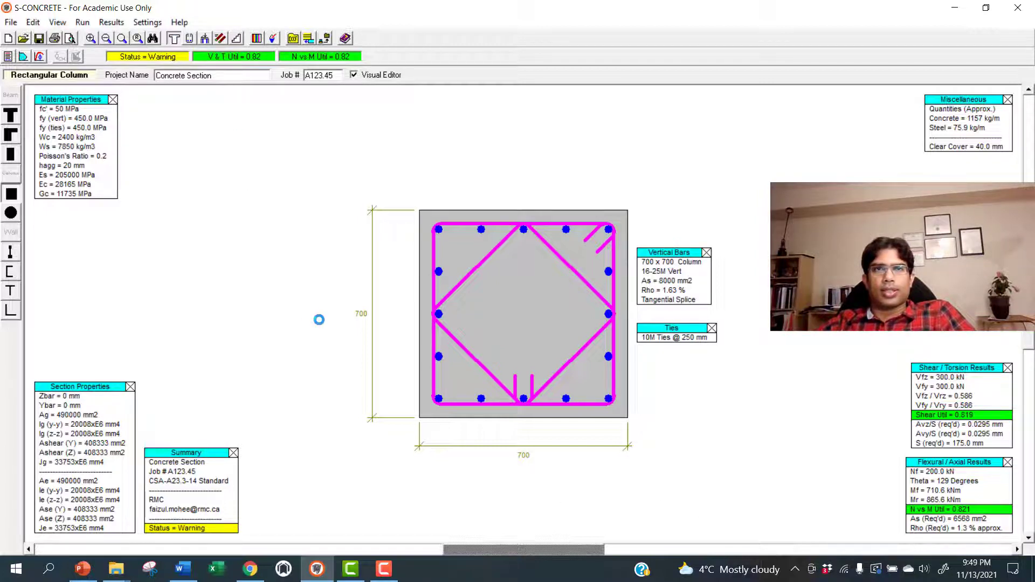
Set the column section's width and depth to 600 mm each and apply the new dimensions.
double_click(320, 319)
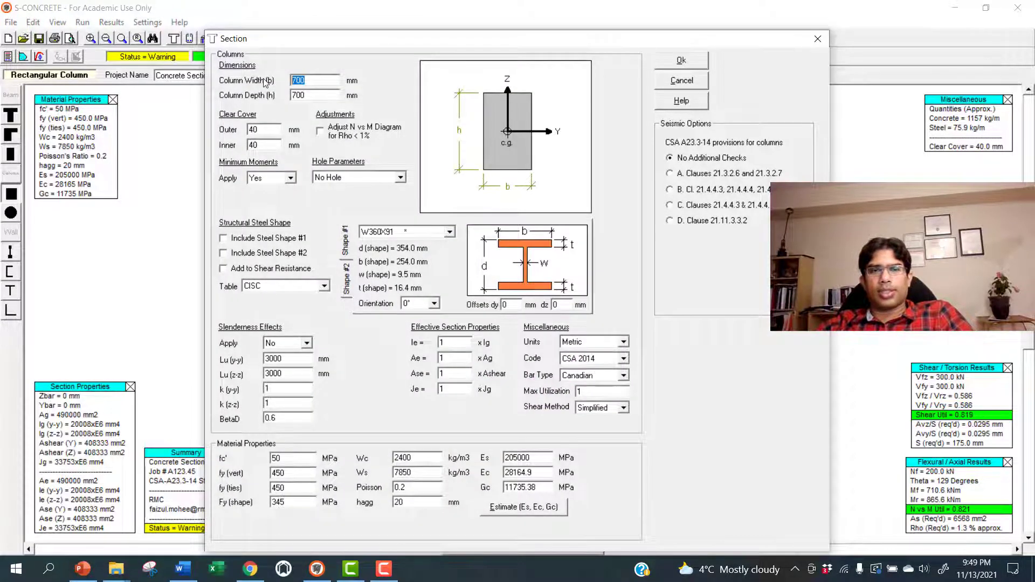
type("600")
key("Tab")
type("600")
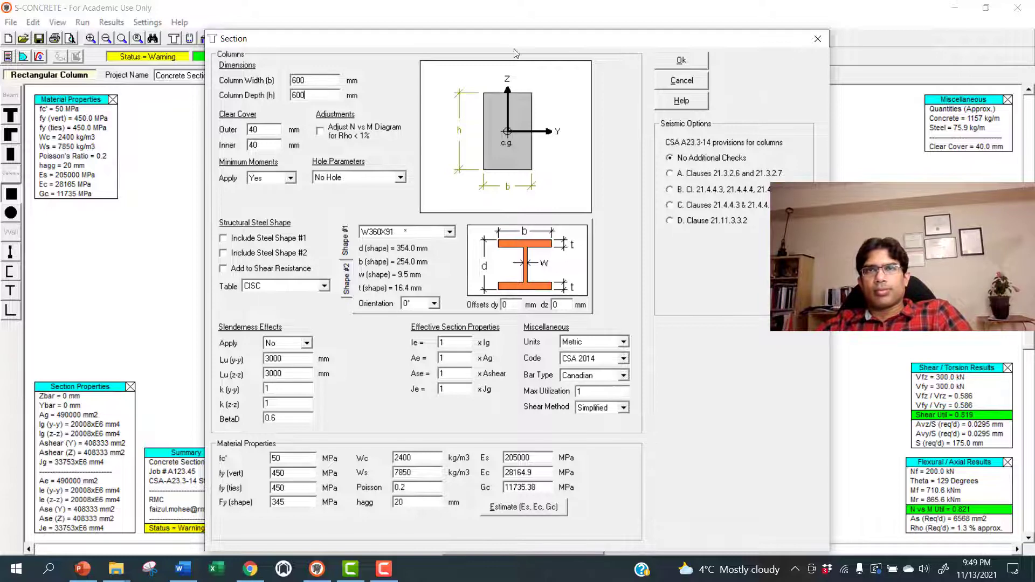
left_click_drag(506, 45, 443, 97)
left_click(632, 112)
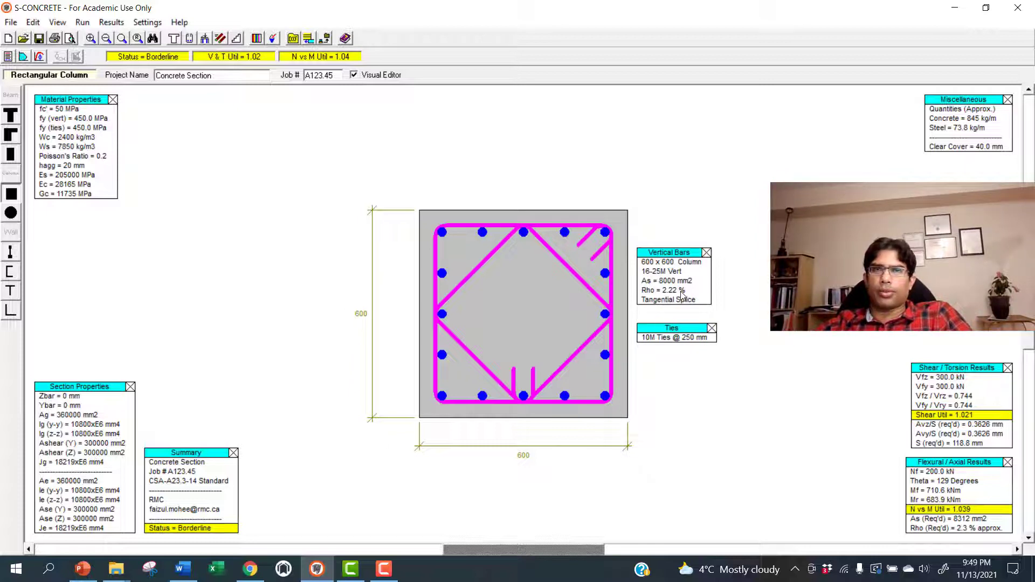
Change the vertical bar size of the 600 mm square column to 30M and apply it.
left_click(191, 40)
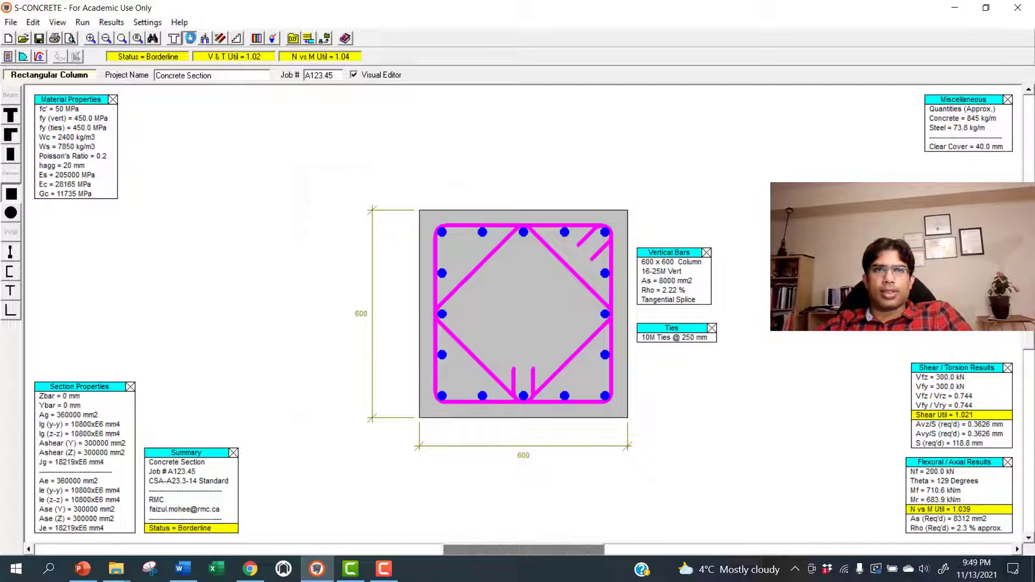
left_click_drag(472, 165, 524, 223)
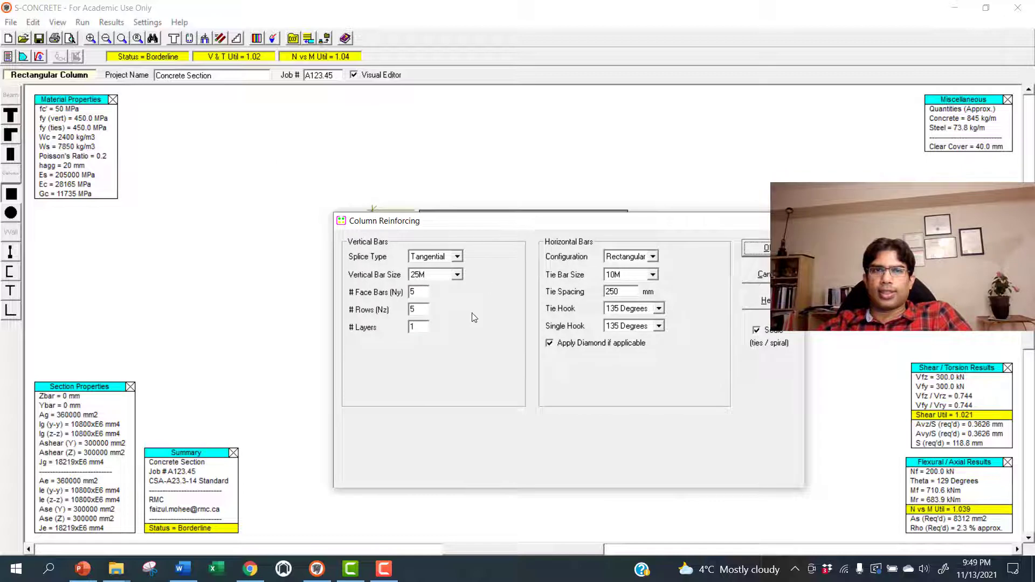
left_click(457, 276)
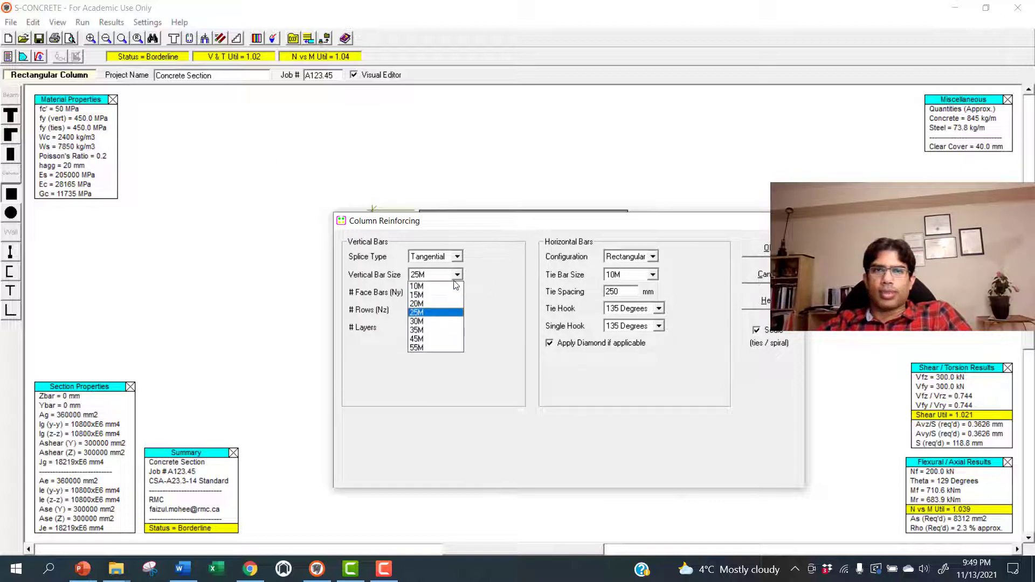
left_click(427, 323)
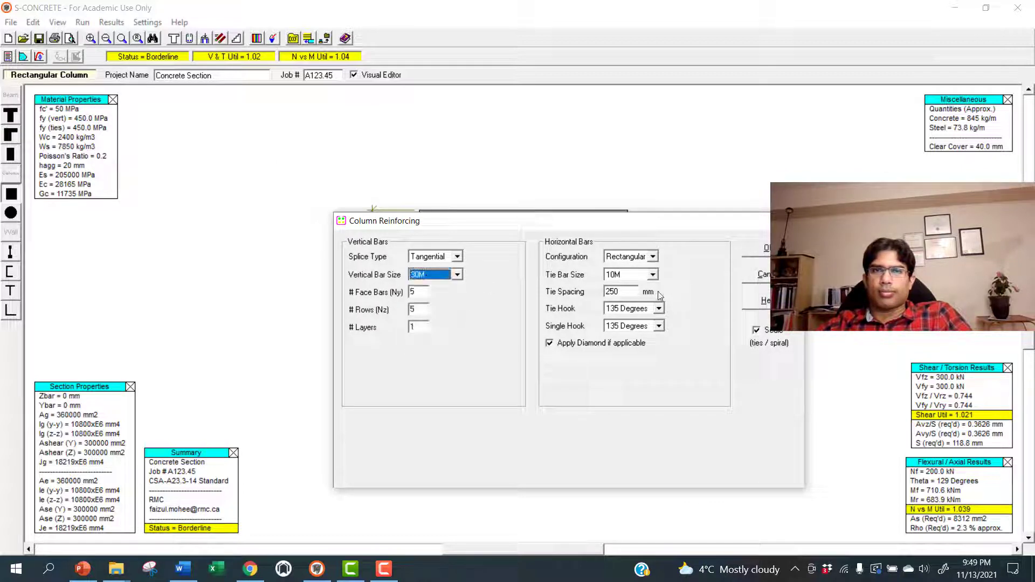
left_click(766, 249)
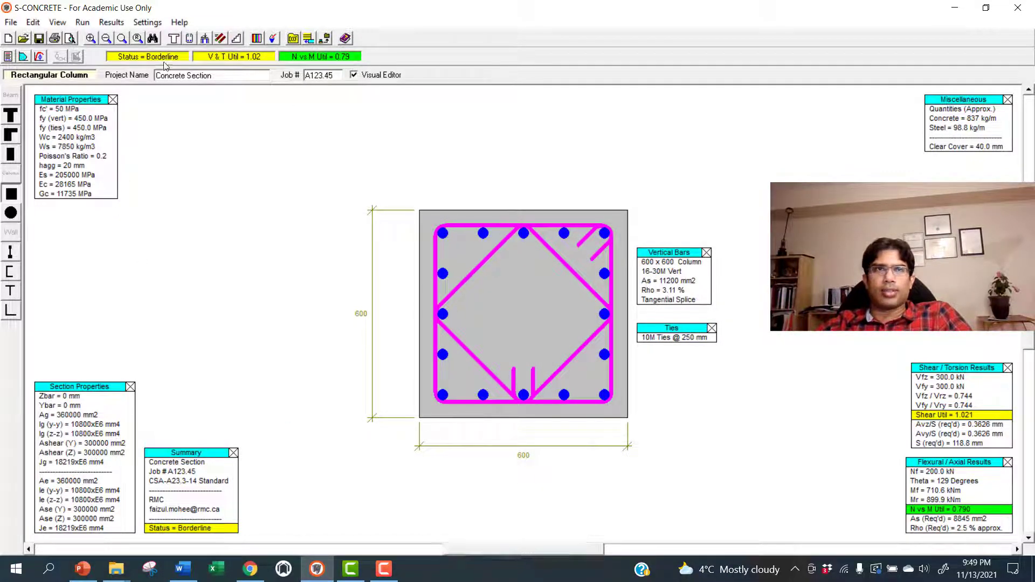
Reduce the column's tie spacing to 200 mm and apply the reinforcement.
left_click(203, 40)
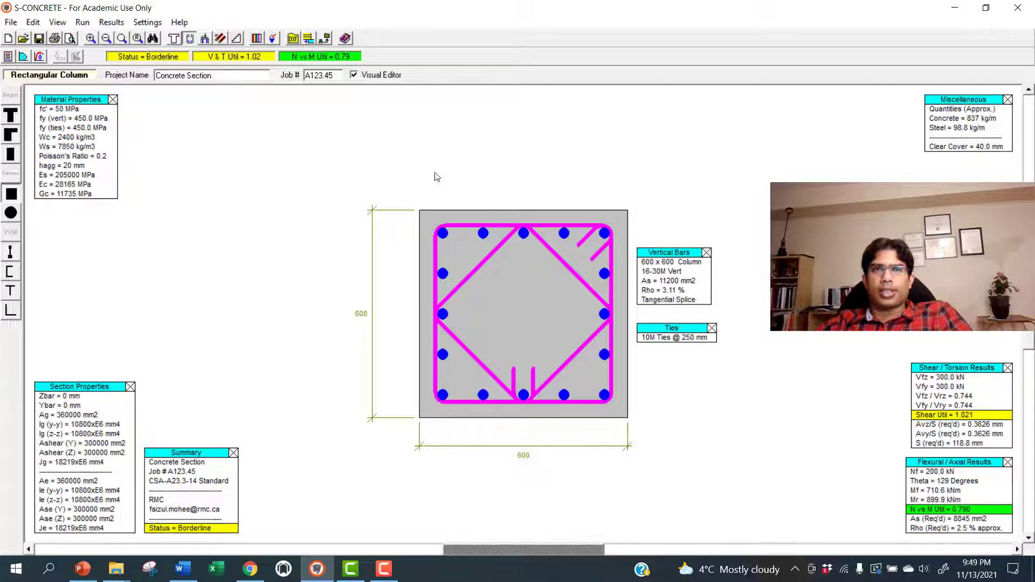
double_click(578, 232)
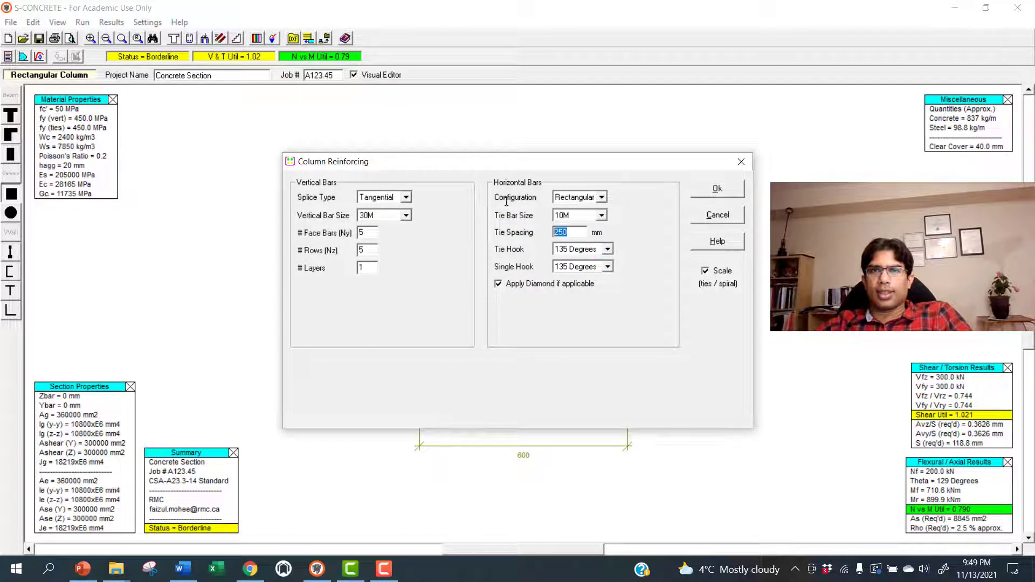
type("200")
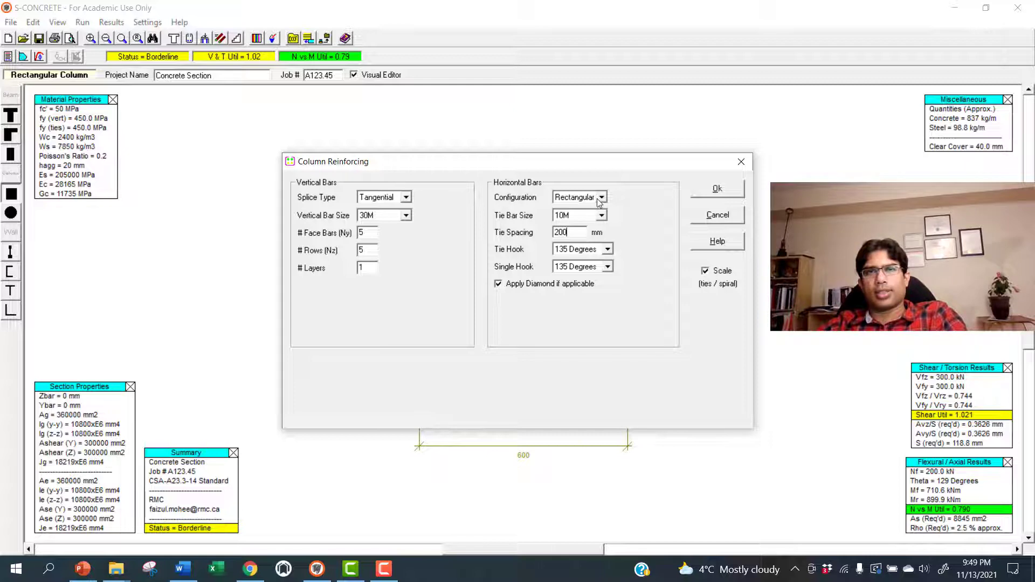
left_click(701, 192)
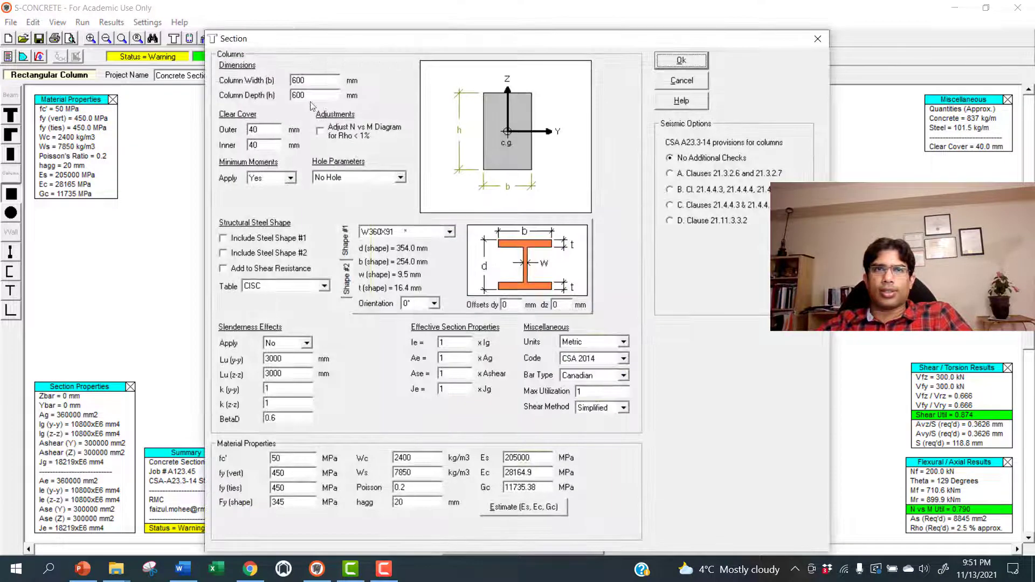
Enlarge the column section to 700 mm wide by 700 mm deep and apply it.
left_click_drag(307, 81, 250, 76)
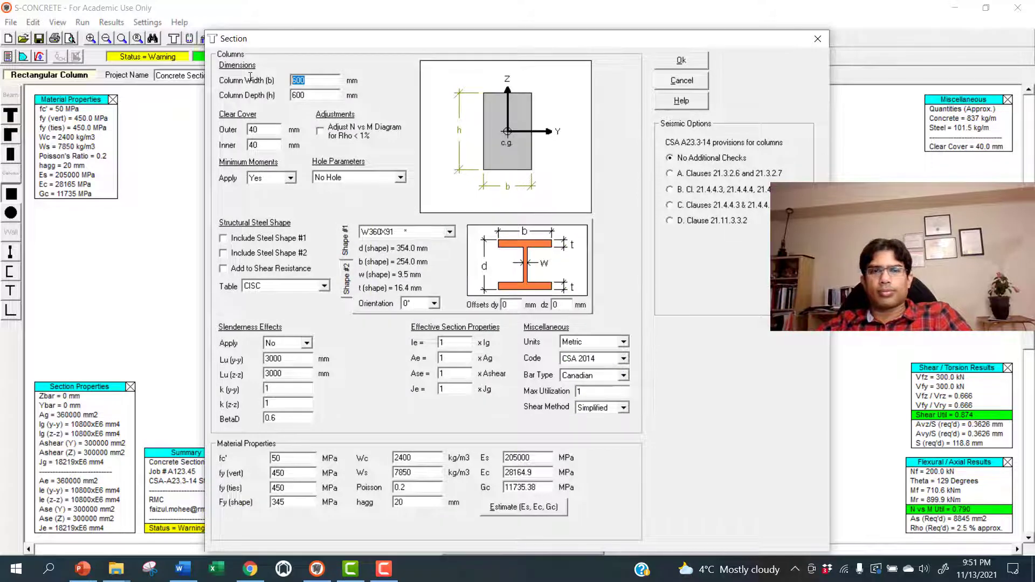
type("700")
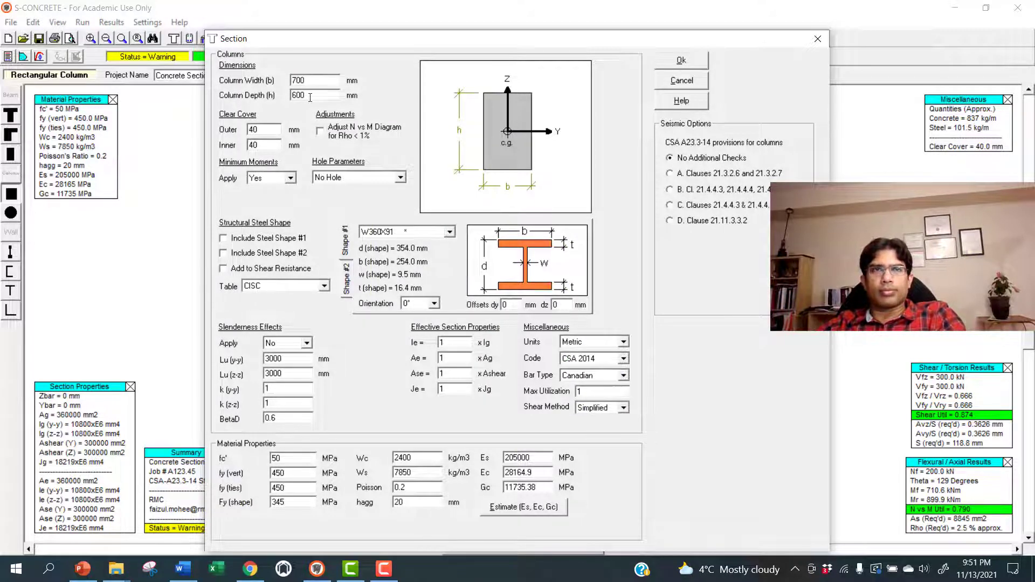
double_click(310, 98)
key("BackSpace")
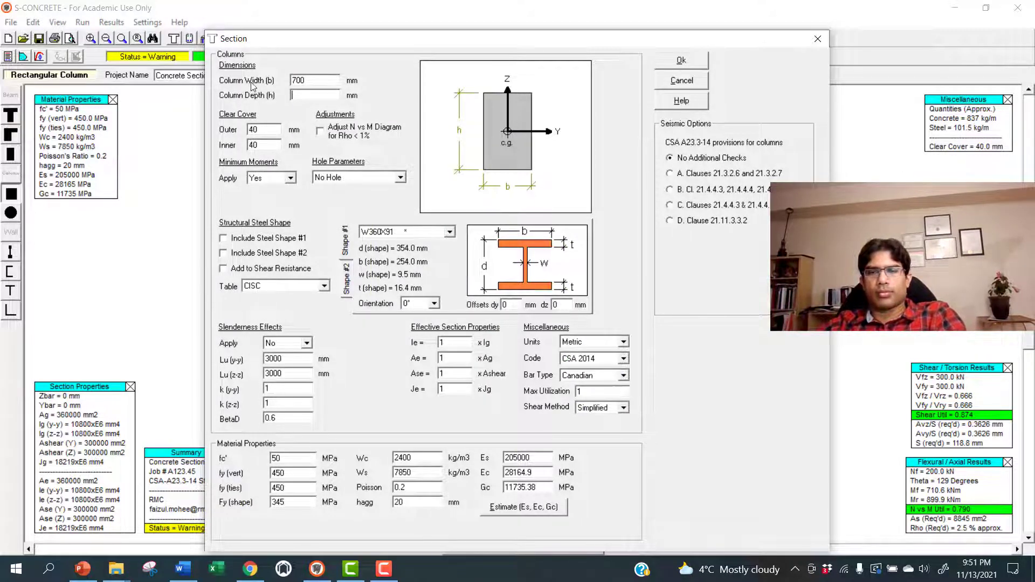
type("700")
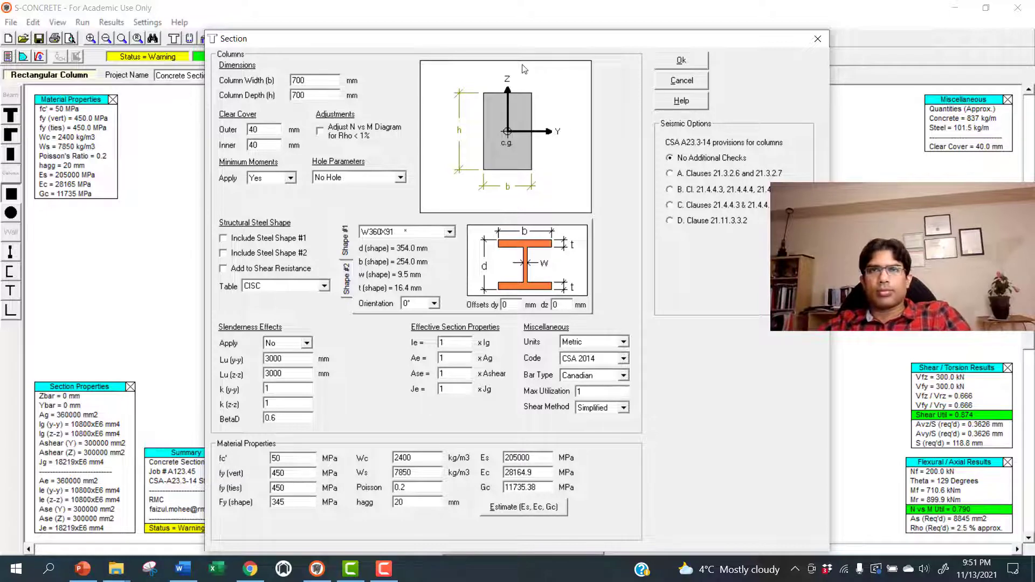
left_click_drag(520, 43, 495, 114)
left_click(660, 134)
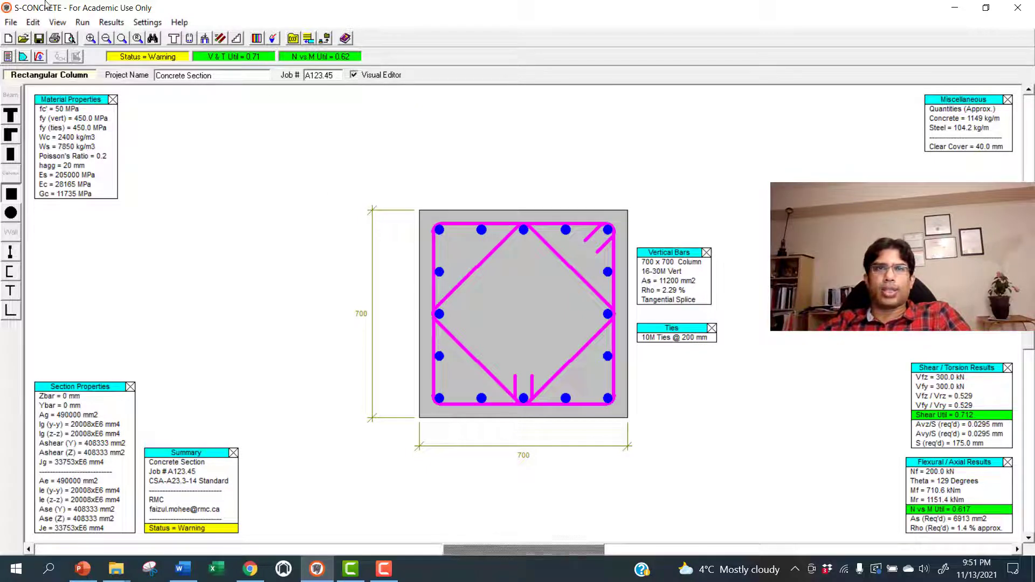
Change the column section to 650 mm wide by 650 mm deep and apply it.
double_click(410, 292)
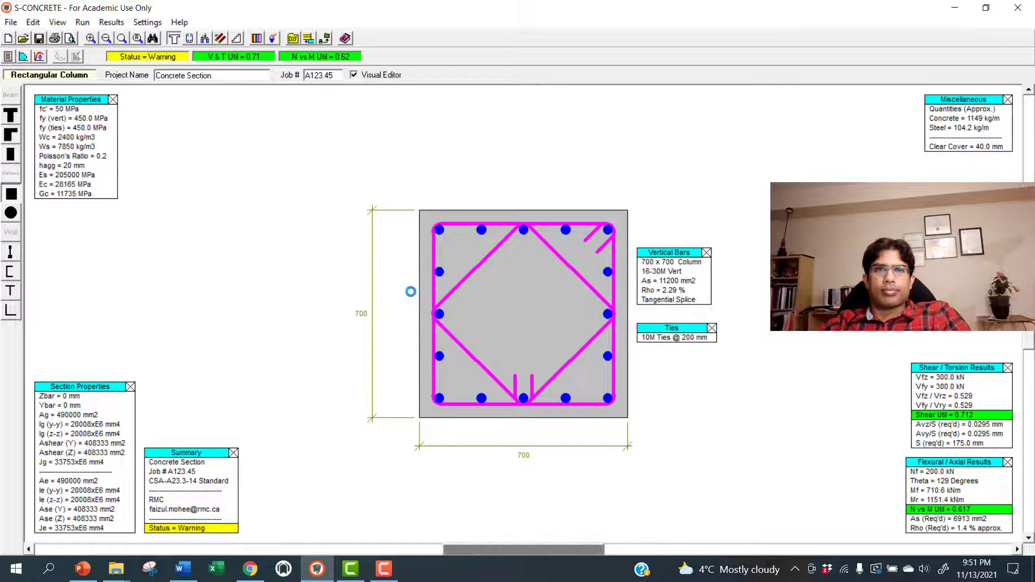
double_click(301, 79)
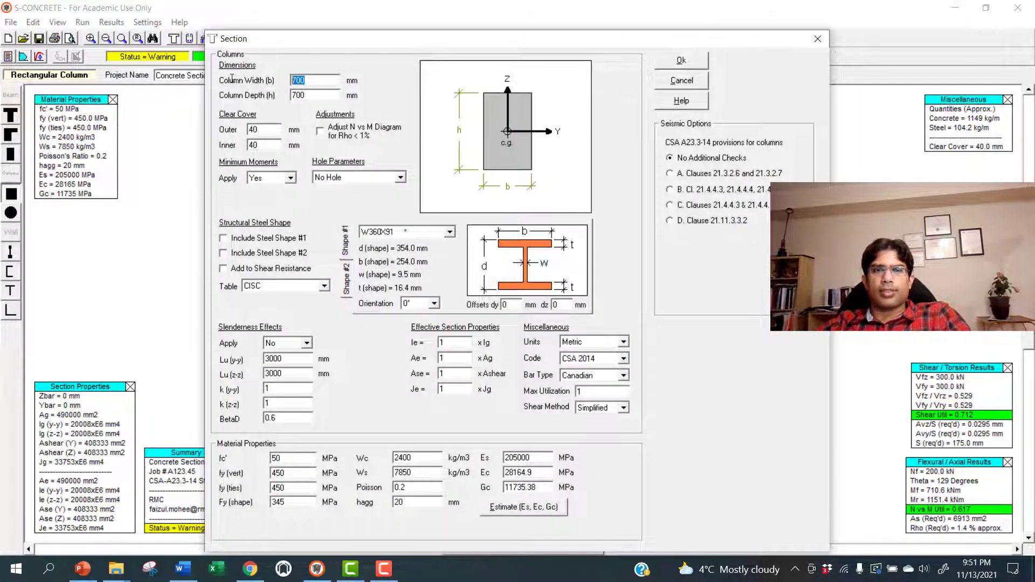
type("650")
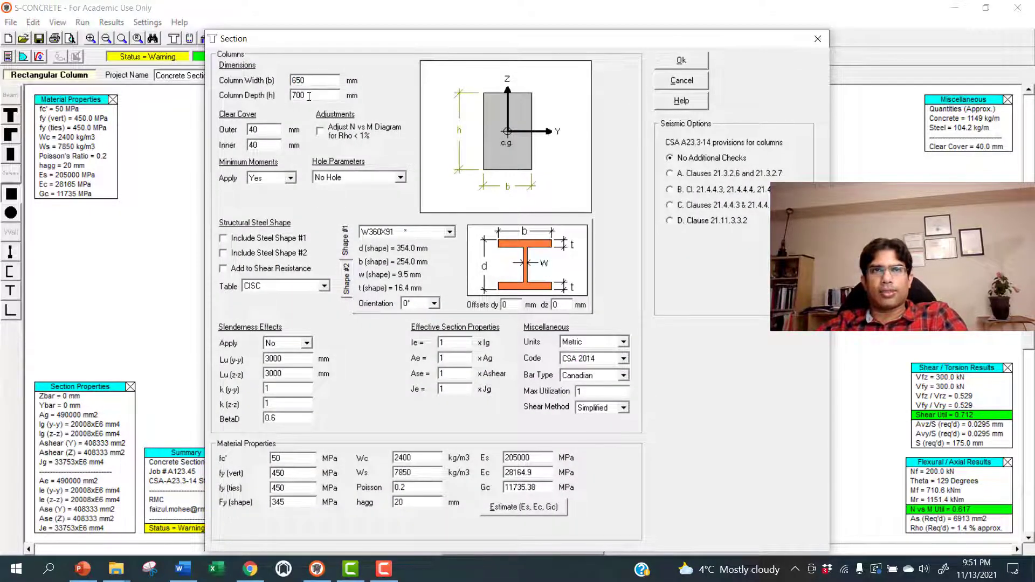
double_click(305, 95)
type("650")
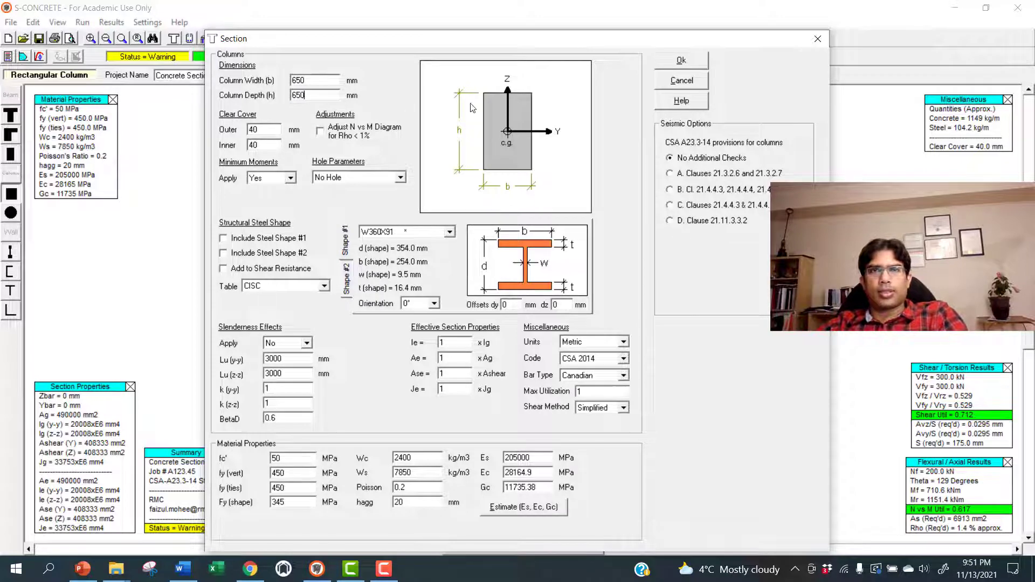
left_click_drag(506, 38, 480, 97)
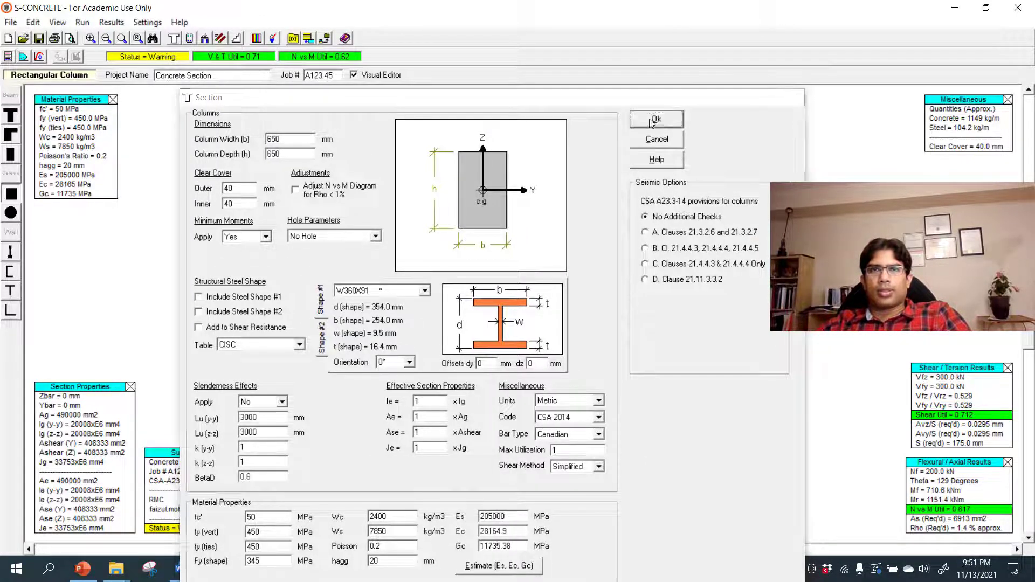
left_click(650, 119)
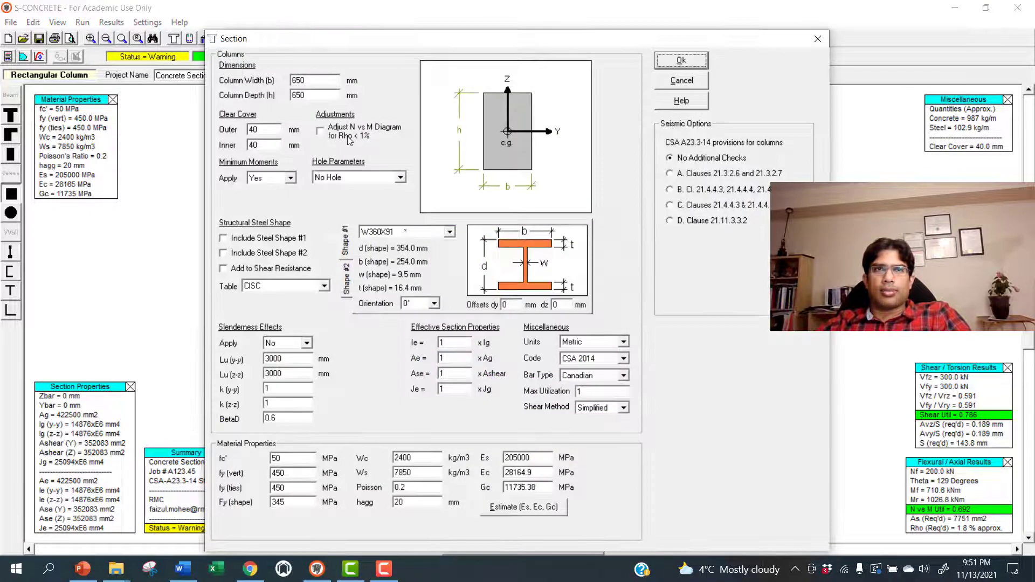
Return the column section to 600 mm width and 600 mm depth and apply it.
double_click(311, 80)
type("600")
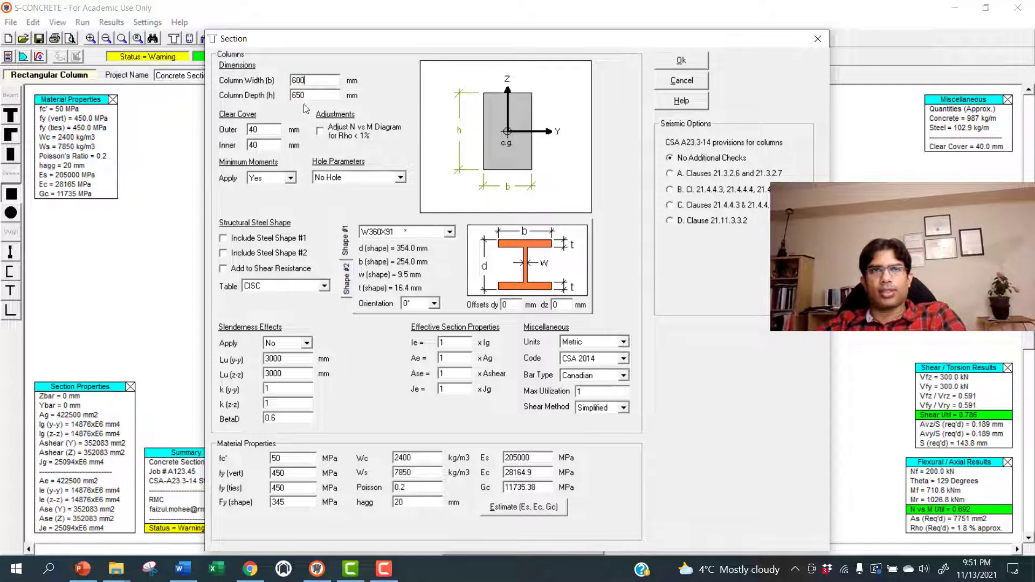
key("Tab")
type("600")
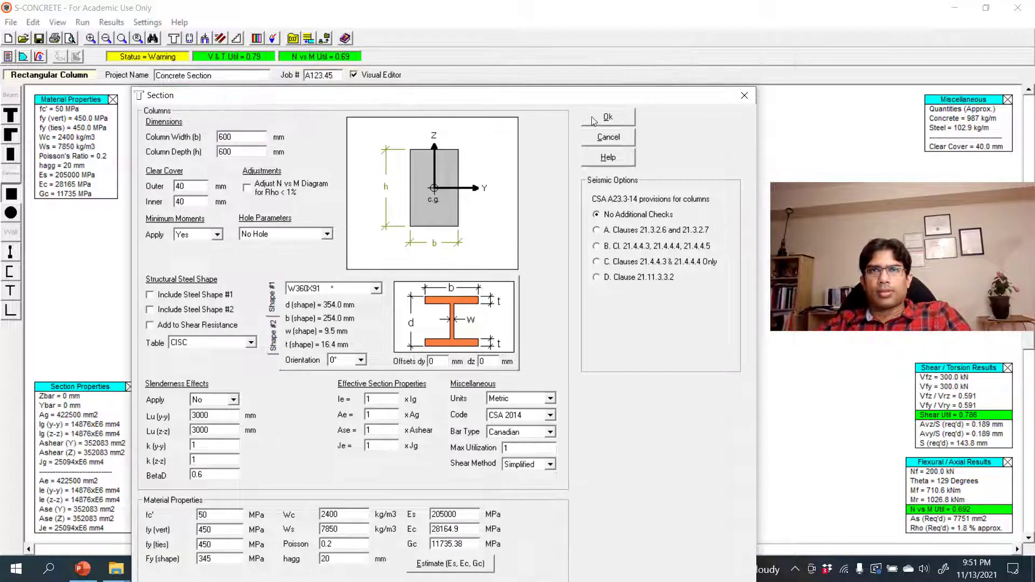
left_click(593, 120)
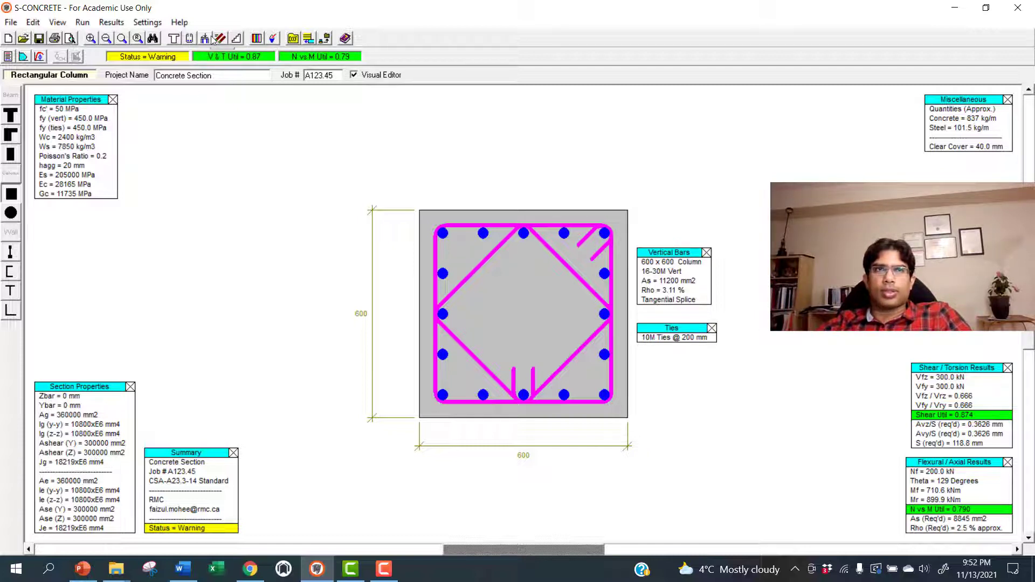
Review the available vertical bar sizes for the column, keep 30M and accept the reinforcement settings.
left_click(190, 39)
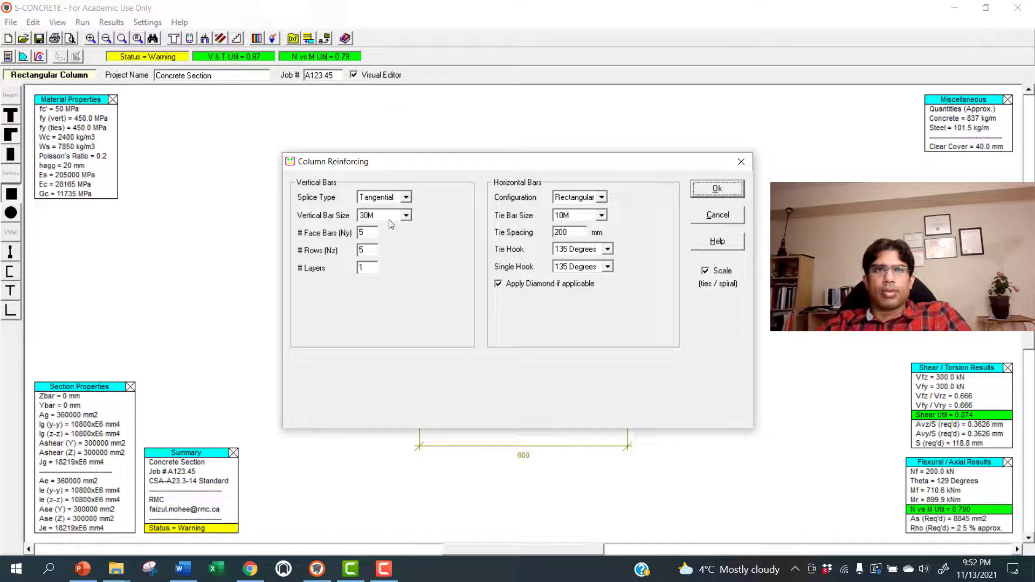
left_click(410, 216)
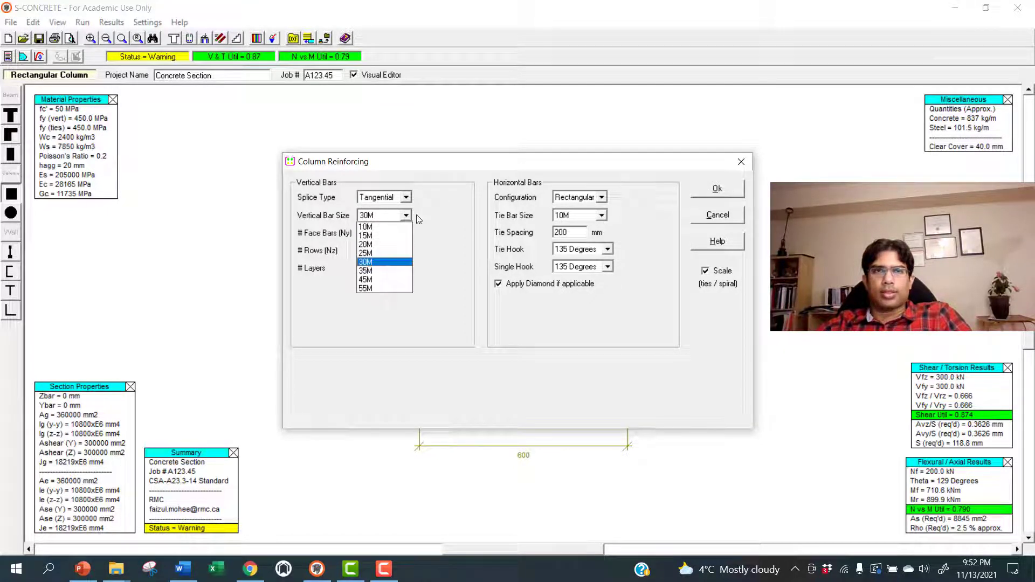
left_click(405, 216)
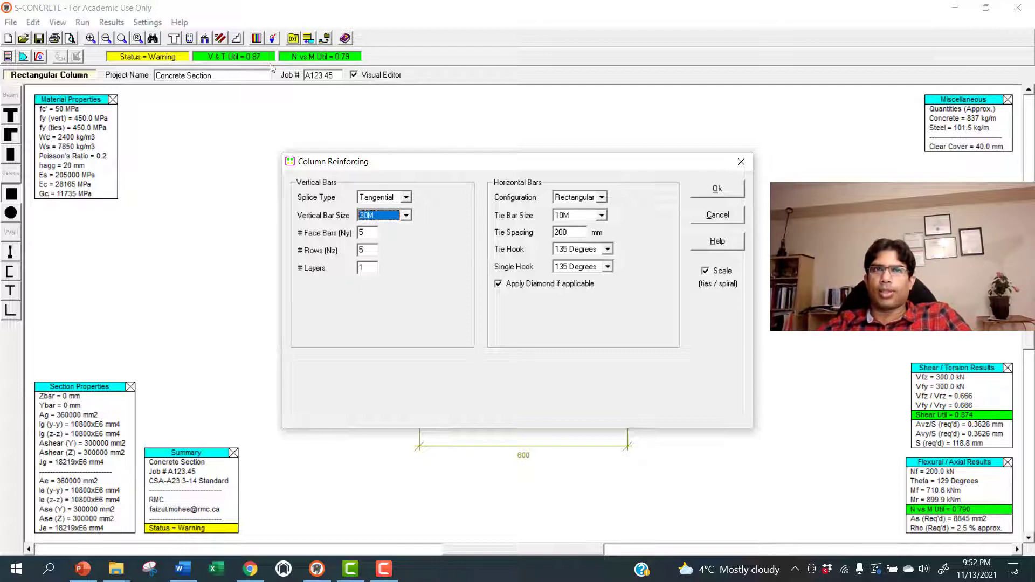
left_click(726, 192)
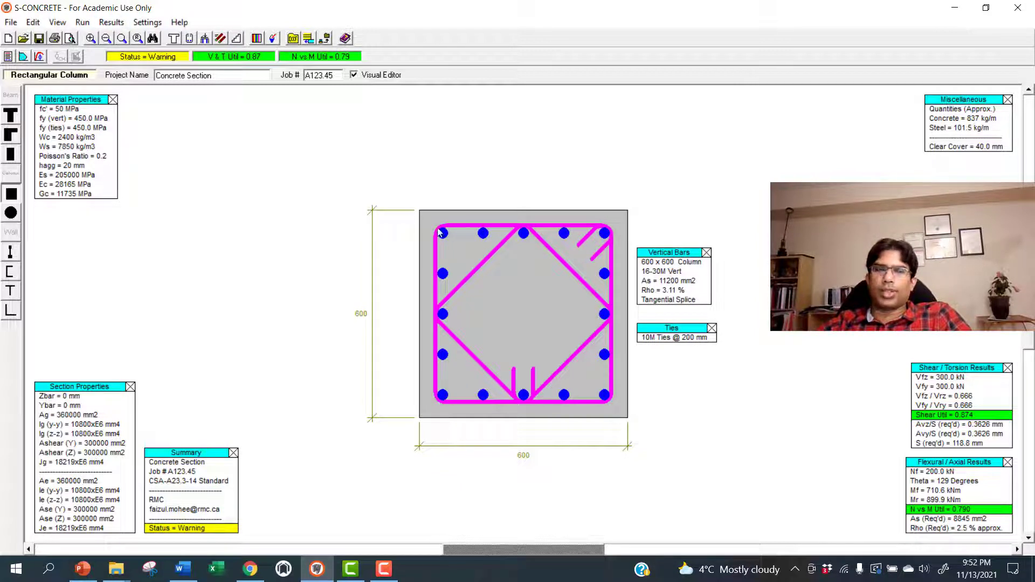
Review the column's results report, covering the utilization summary, code standards, section dimensions and material properties, and close it.
left_click(116, 25)
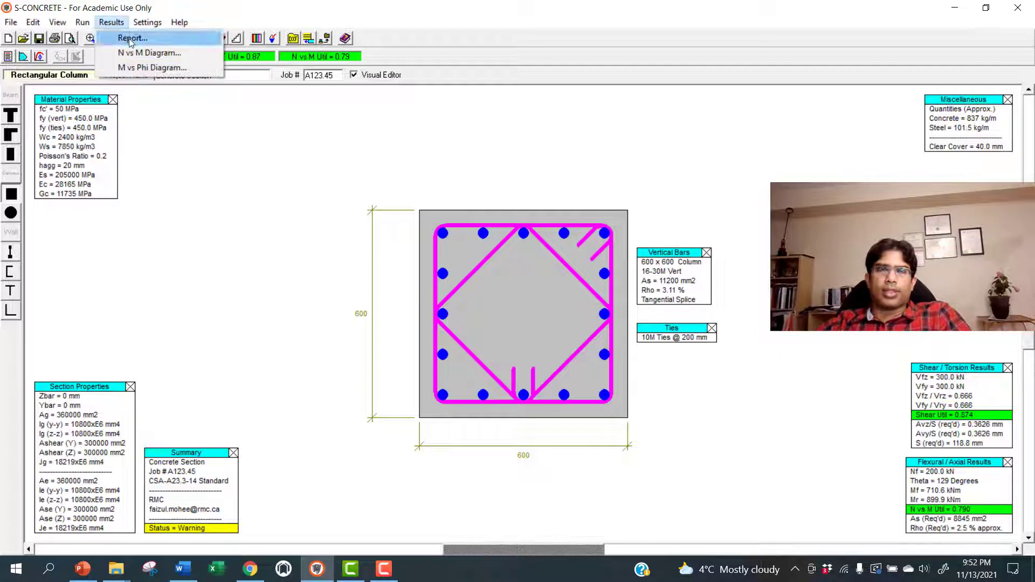
left_click(132, 42)
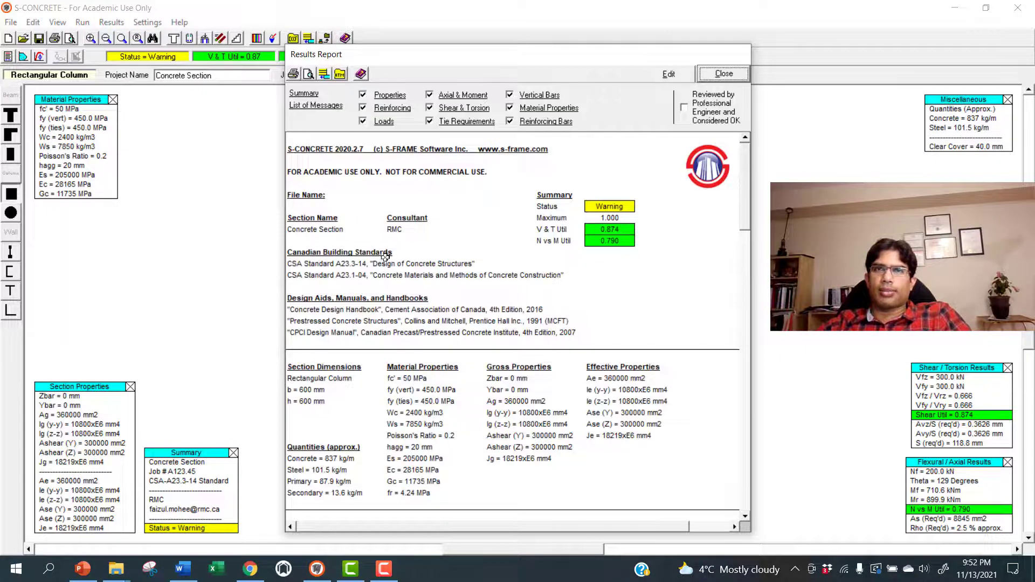
left_click_drag(524, 63, 457, 95)
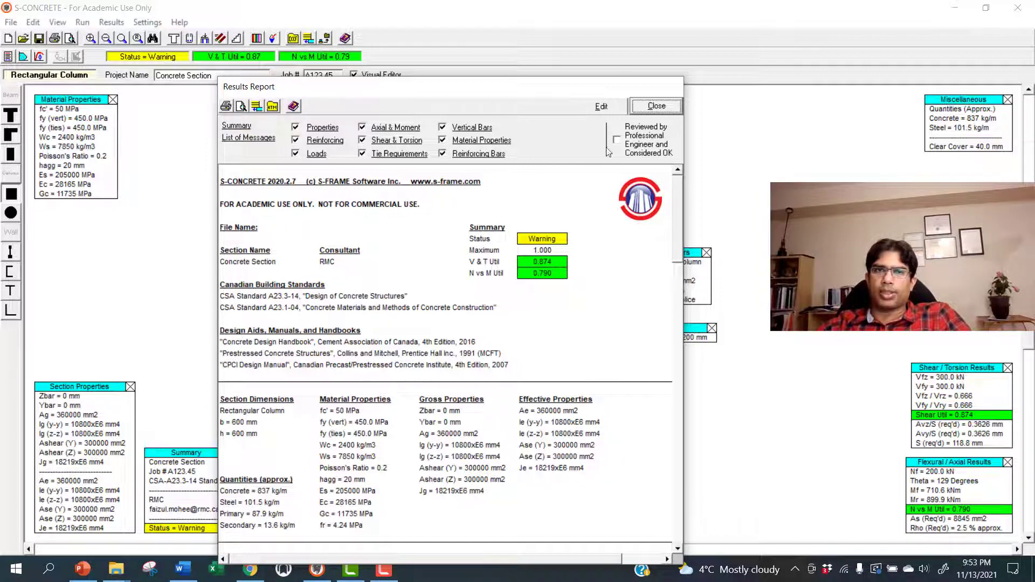
left_click(656, 107)
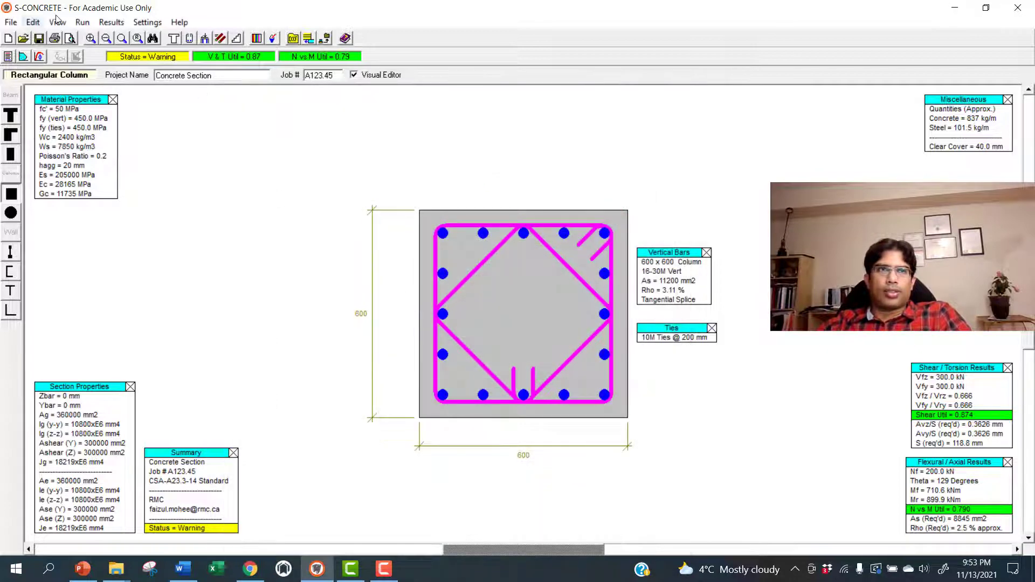
left_click(111, 22)
left_click(117, 41)
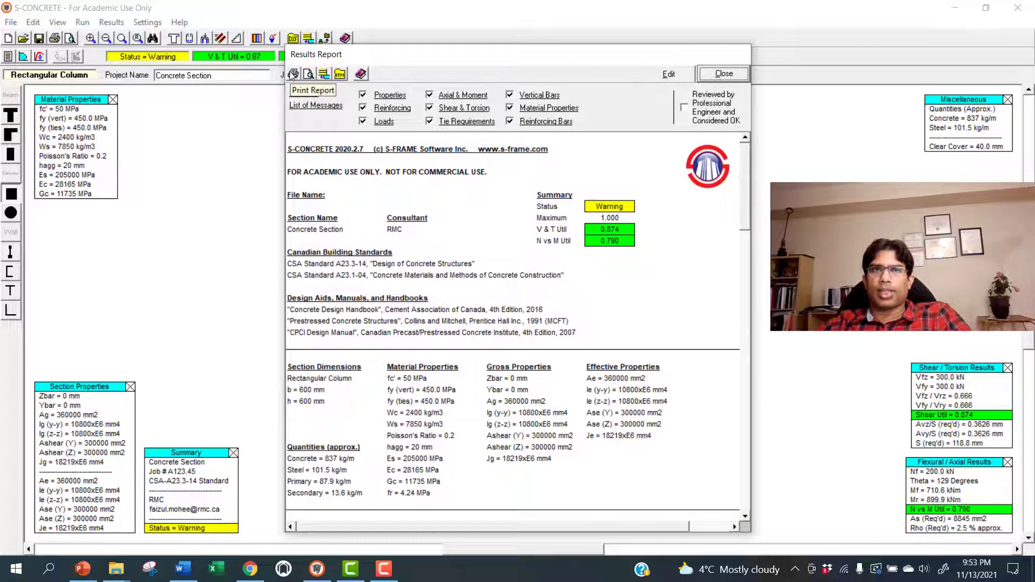
left_click_drag(582, 55, 505, 92)
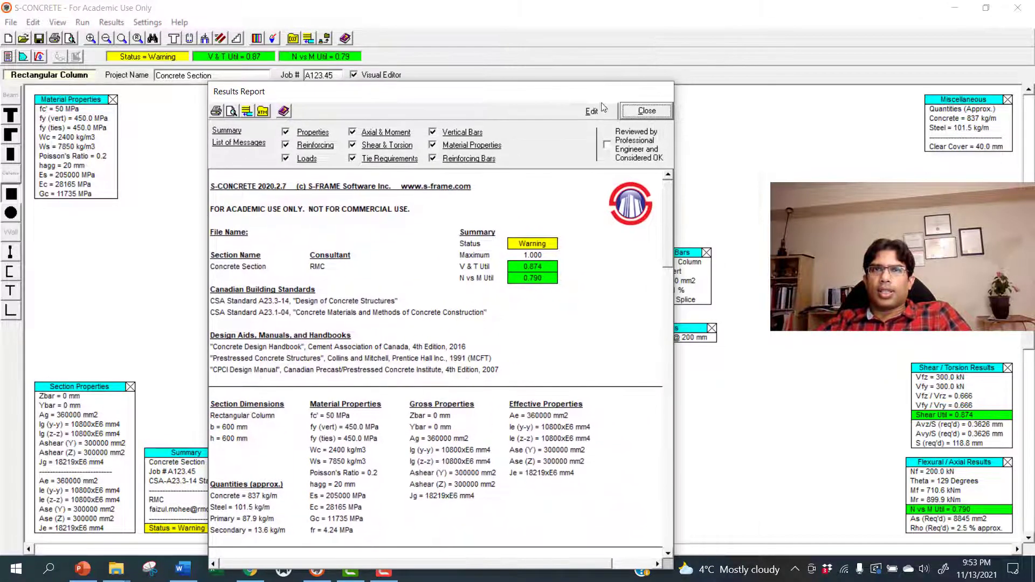
left_click(647, 110)
Examine the M vs Phi inputs for the section's concrete, rebar and strain values in the Moment-Curvature Tool, and close it without analyzing.
left_click(116, 22)
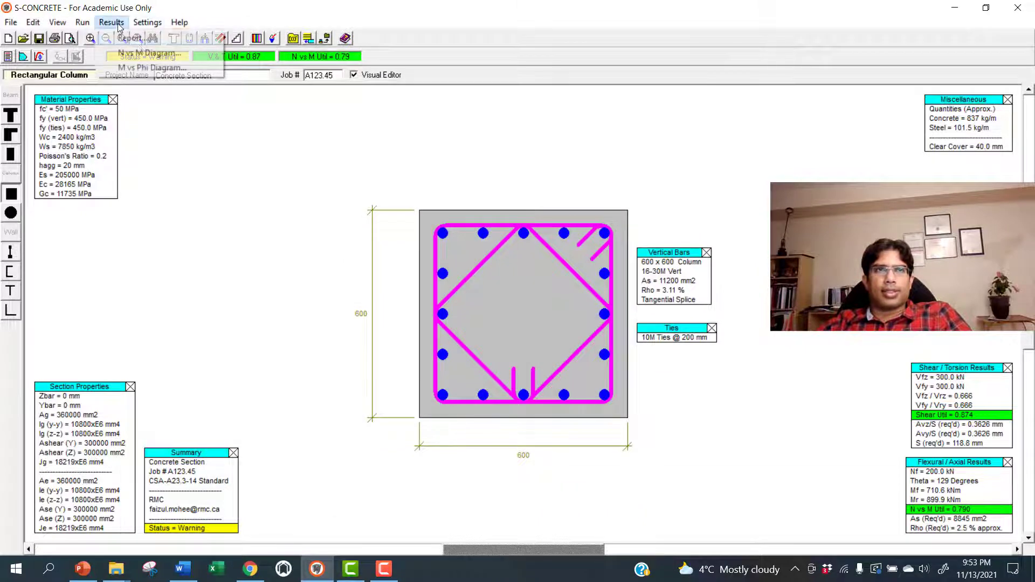
left_click(156, 68)
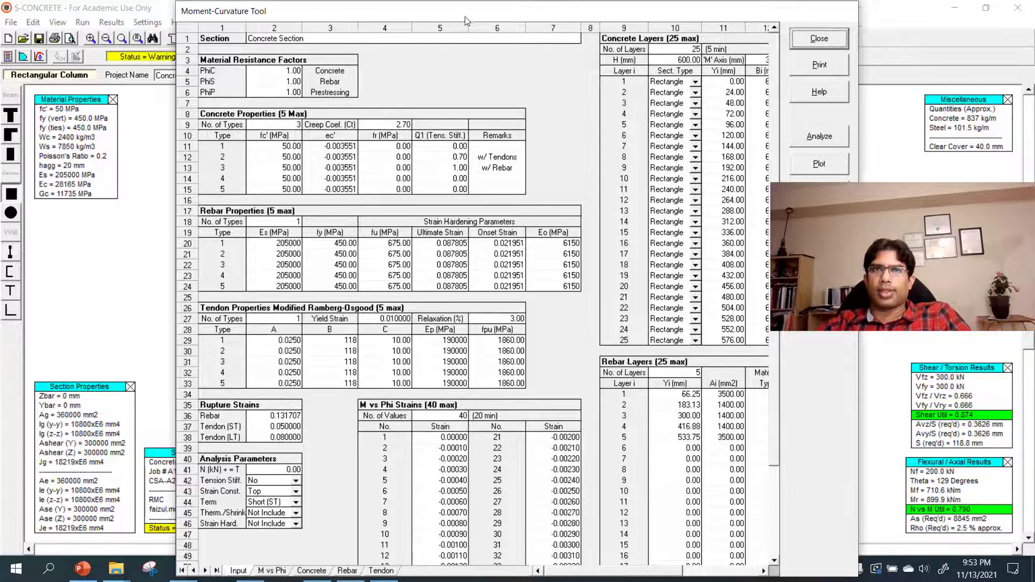
left_click_drag(467, 17, 453, 56)
scroll(488, 349, "down", 3)
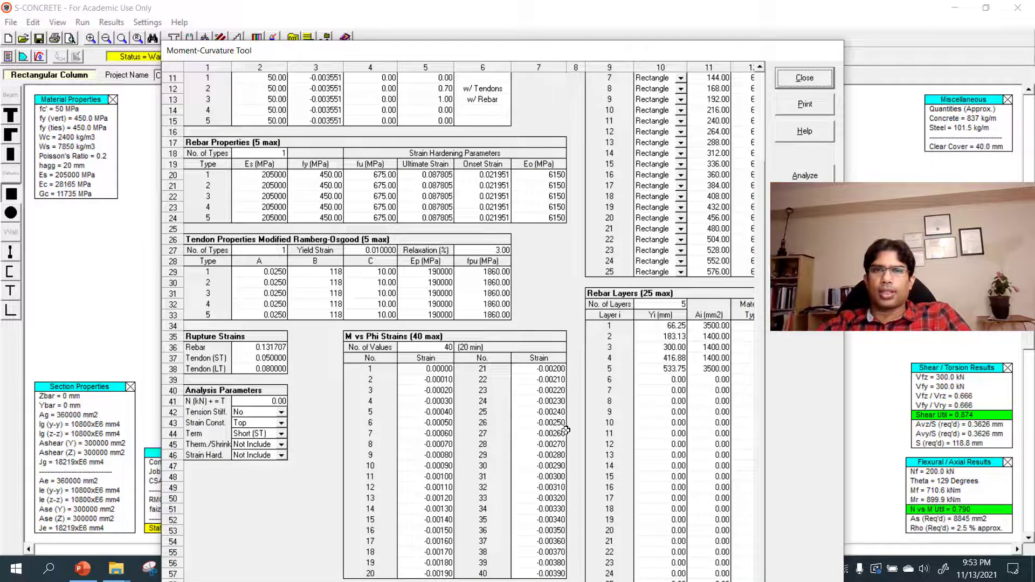
scroll(566, 426, "up", 3)
left_click_drag(426, 51, 425, 89)
left_click(809, 116)
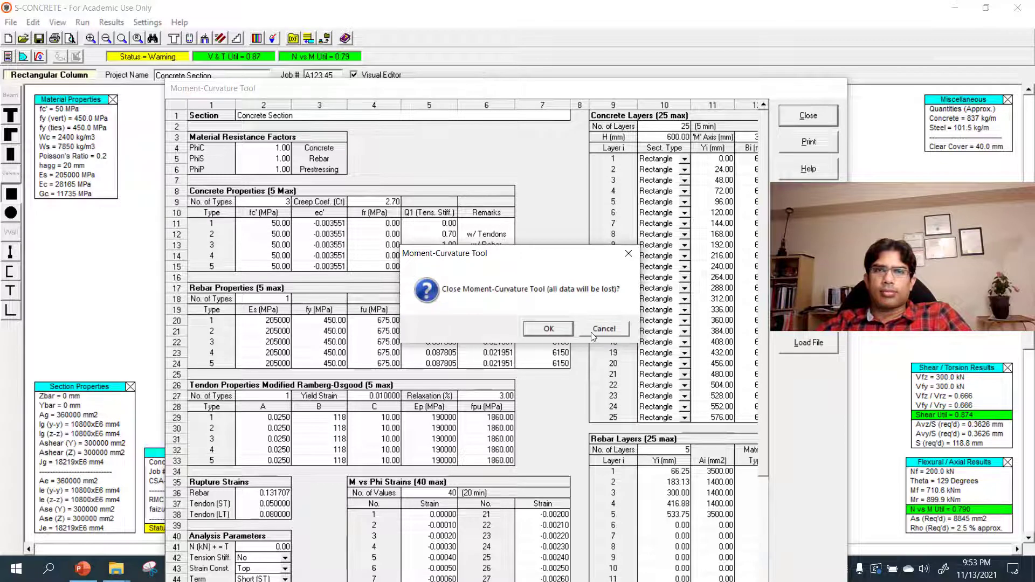
left_click(549, 330)
Examine the N vs M interaction diagram, comparing both factored load points with the column's capacity curve, and close it.
left_click(121, 27)
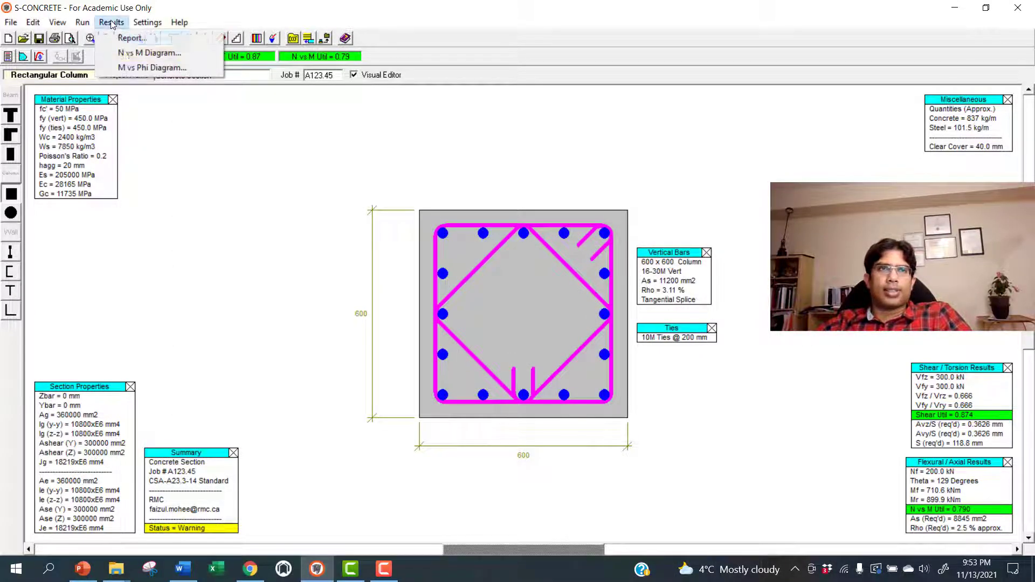
left_click(141, 54)
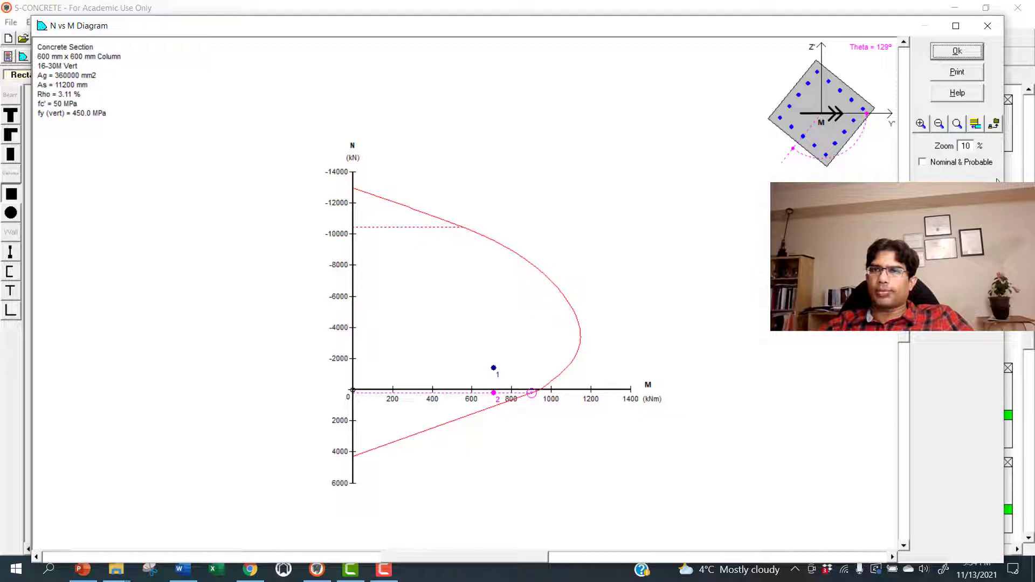
left_click_drag(473, 29, 444, 135)
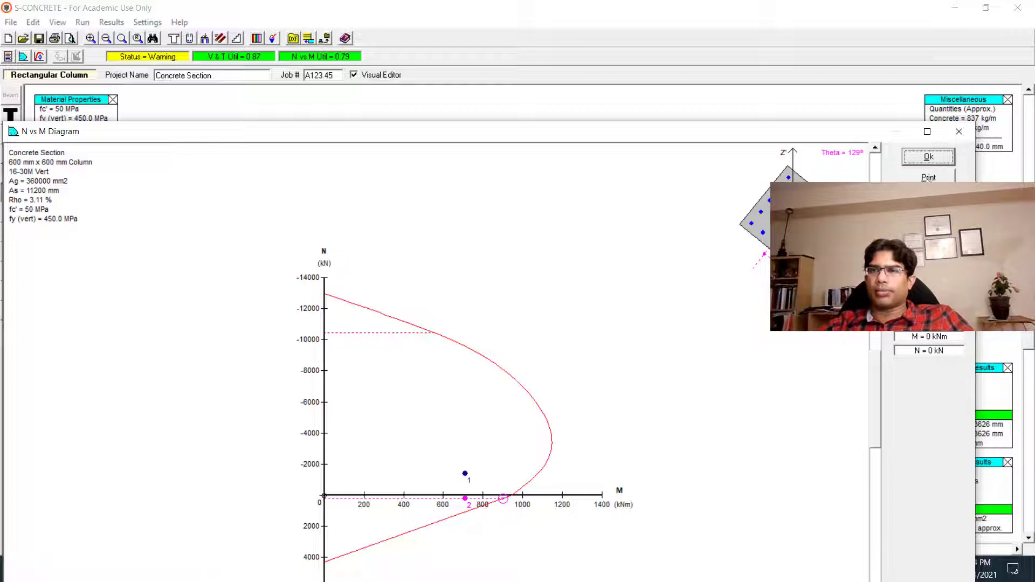
left_click(928, 157)
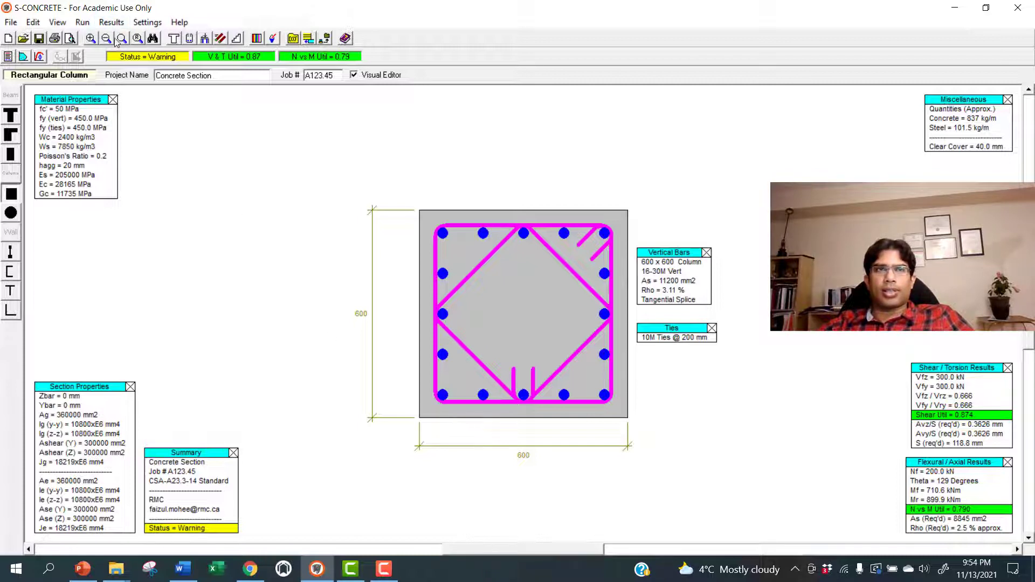
left_click(114, 24)
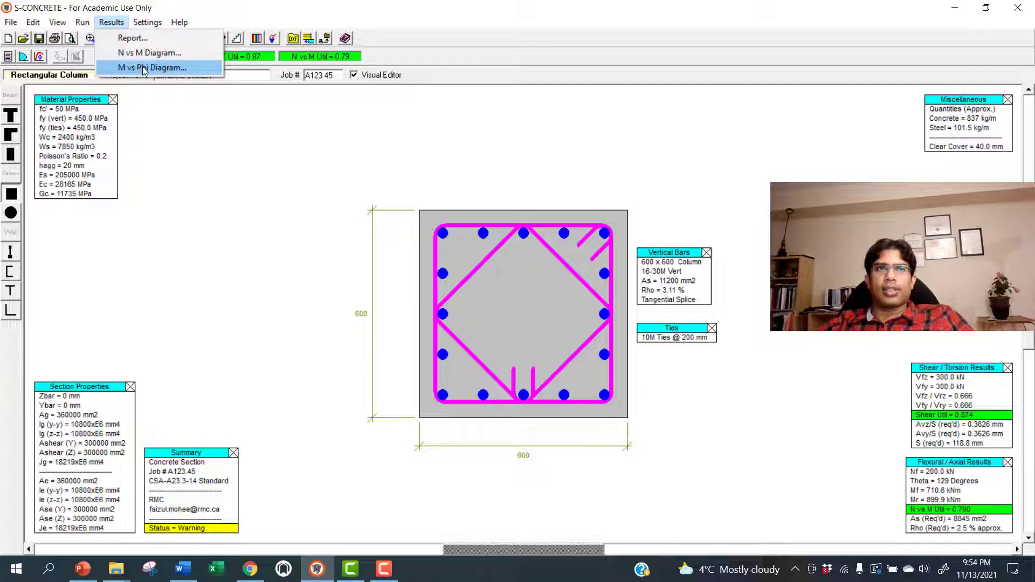
left_click(154, 53)
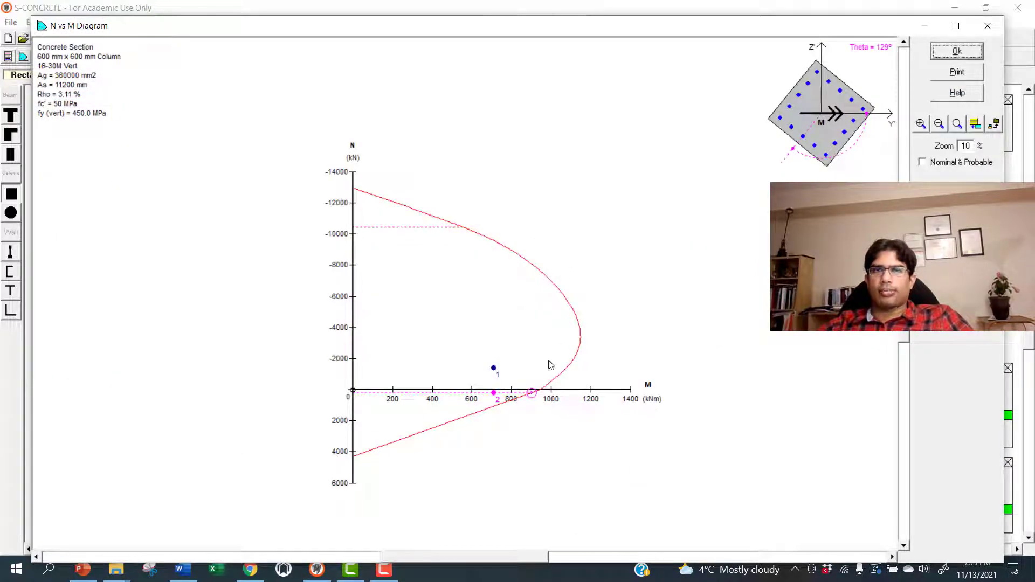
left_click_drag(523, 27, 492, 105)
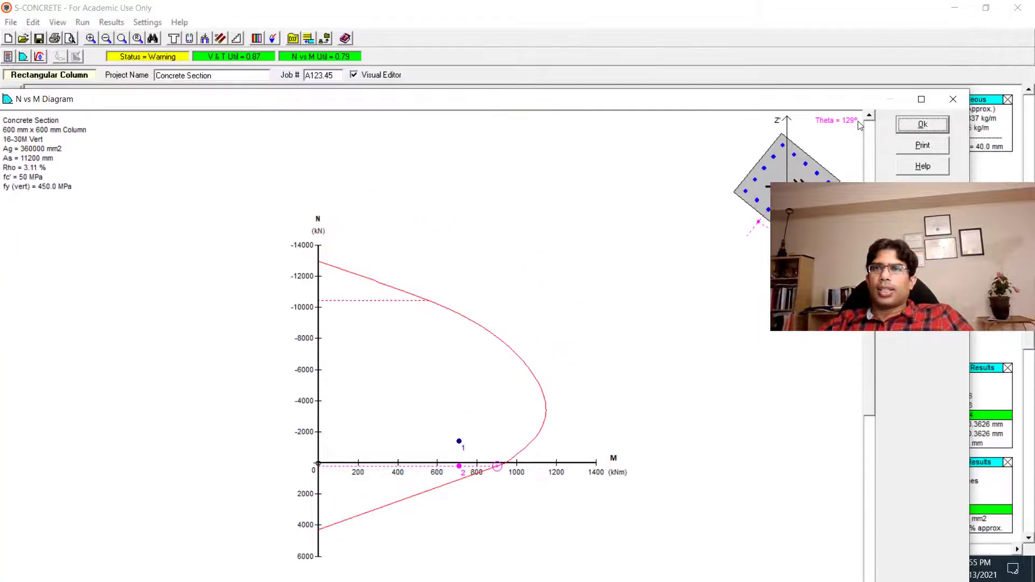
left_click(920, 125)
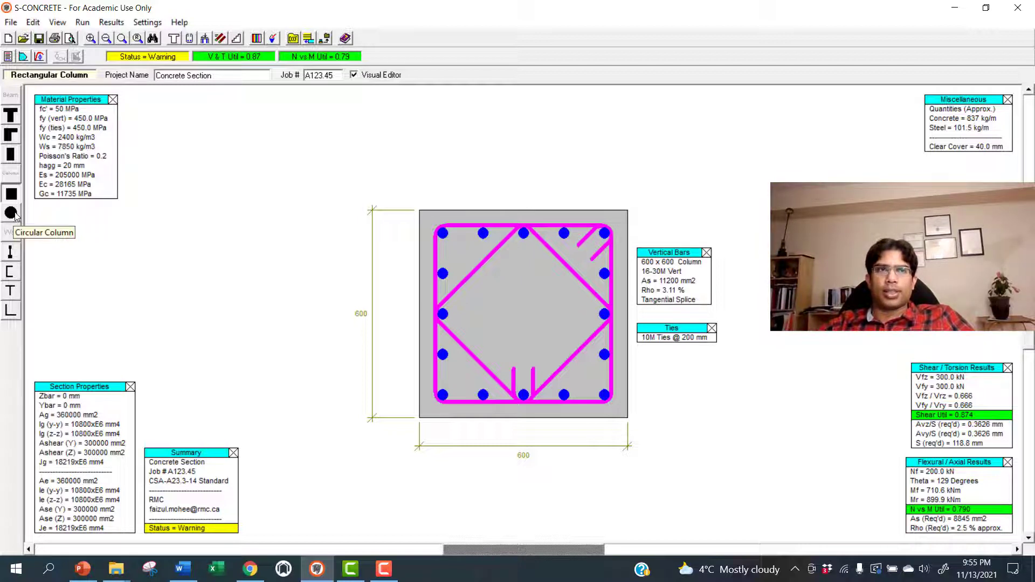
Review the tie configuration options for the column reinforcing, keep Rectangular and accept the settings.
left_click(190, 39)
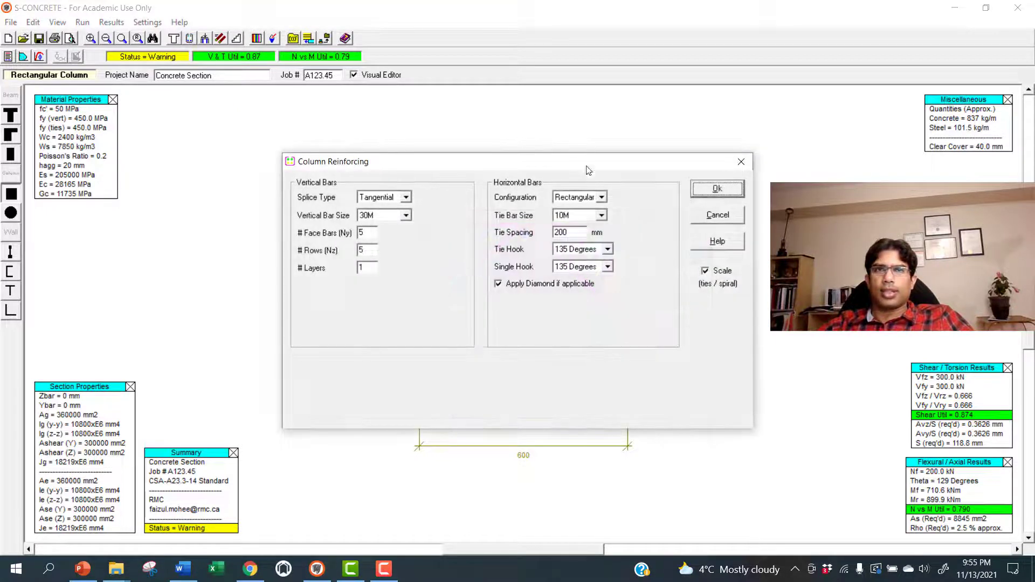
left_click(601, 198)
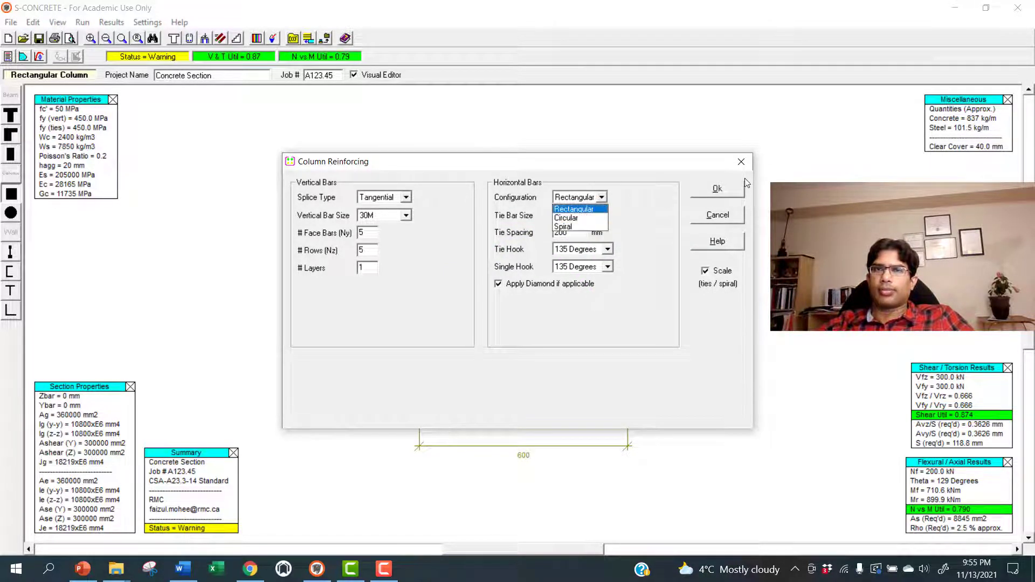
left_click(573, 209)
left_click(717, 188)
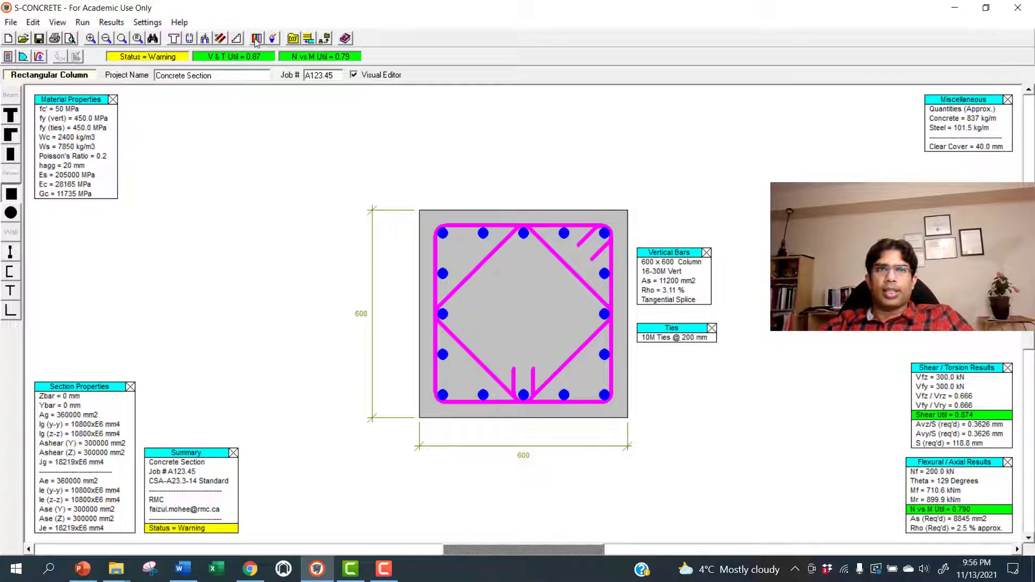
Check the two factored load cases entered for the column and close the loads table.
left_click(205, 40)
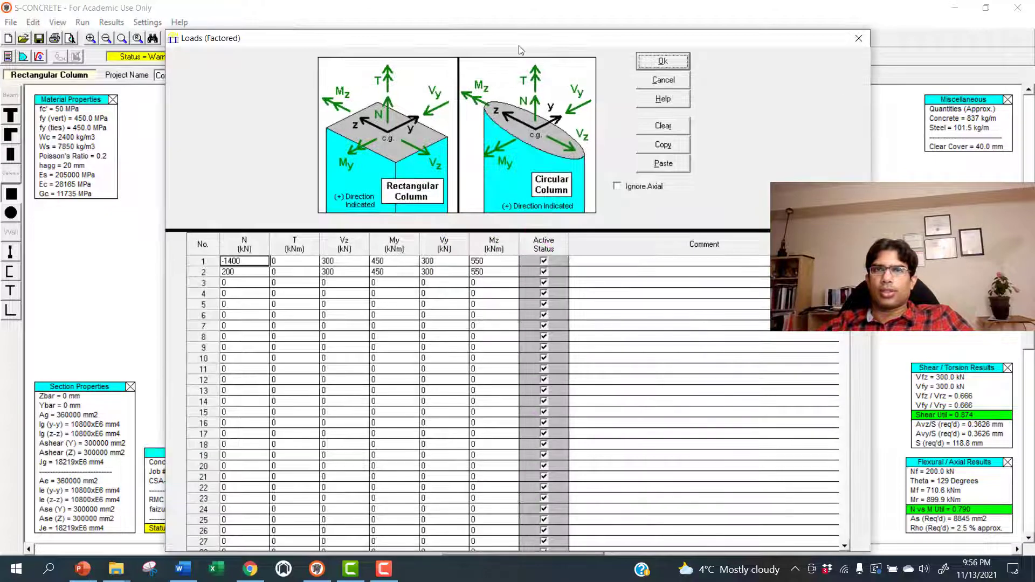
left_click_drag(519, 46, 450, 149)
left_click(789, 141)
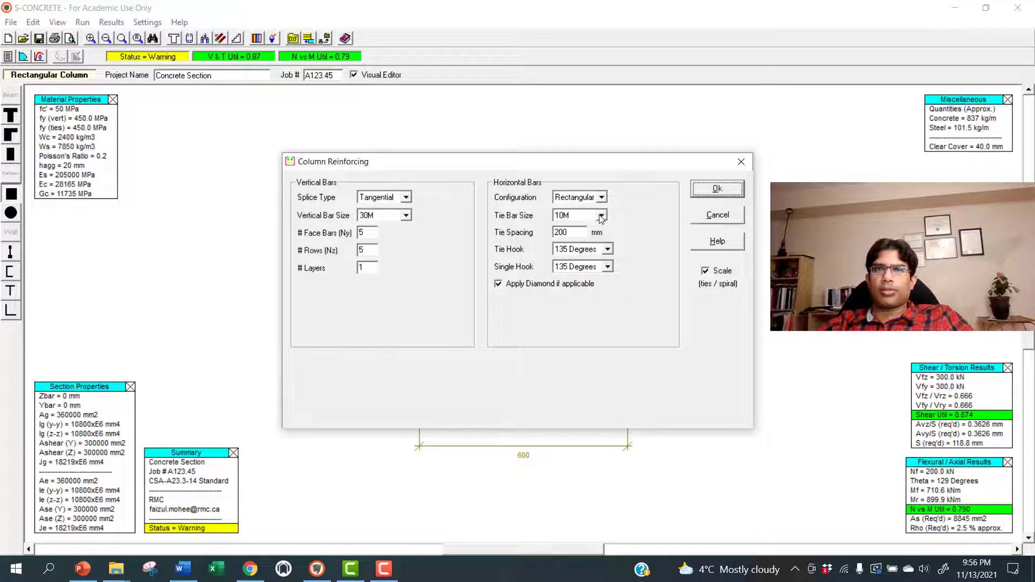
Compare the Circular and Spiral tie alternatives in the column reinforcing, leaving the Rectangular configuration selected.
left_click(602, 197)
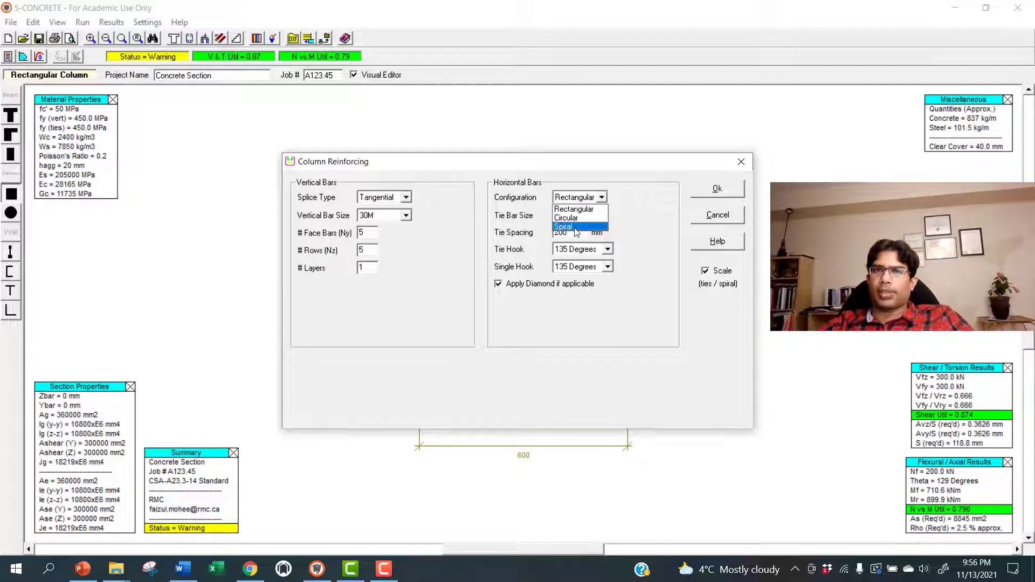
left_click(674, 197)
left_click(717, 191)
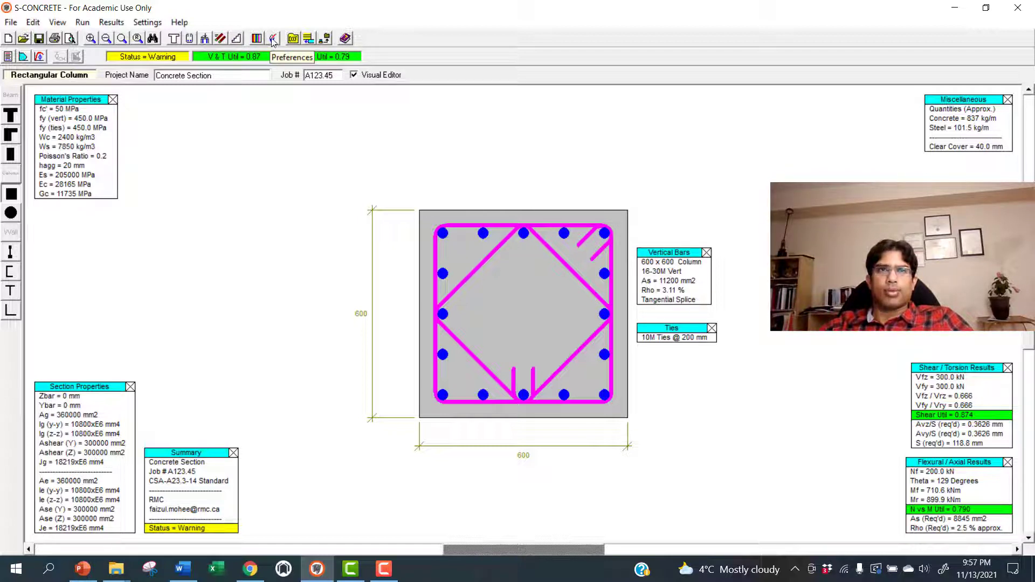
Recheck the positions of load points 1 and 2 within the column's N vs M diagram and close it.
left_click(25, 57)
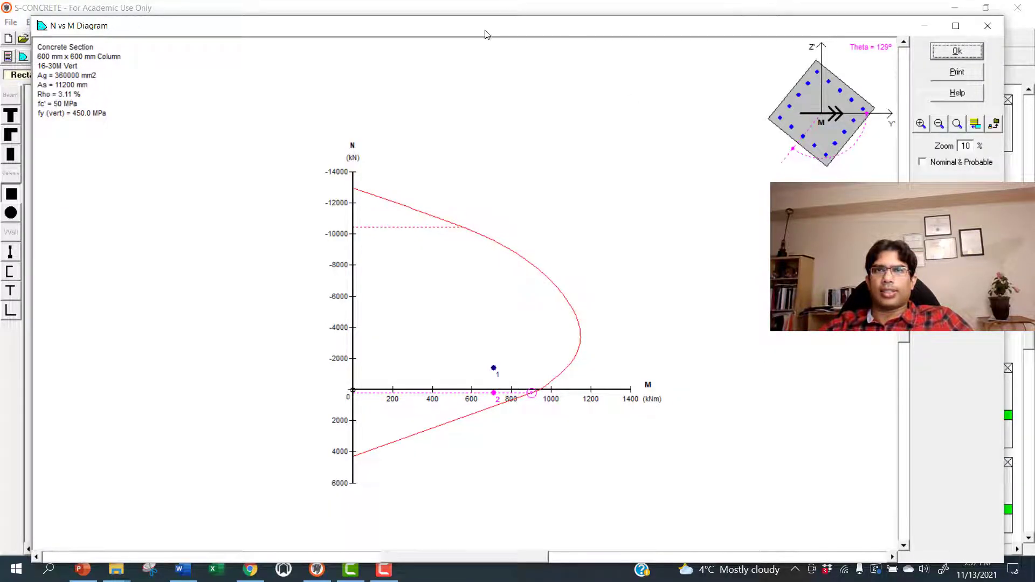
left_click_drag(435, 27, 454, 103)
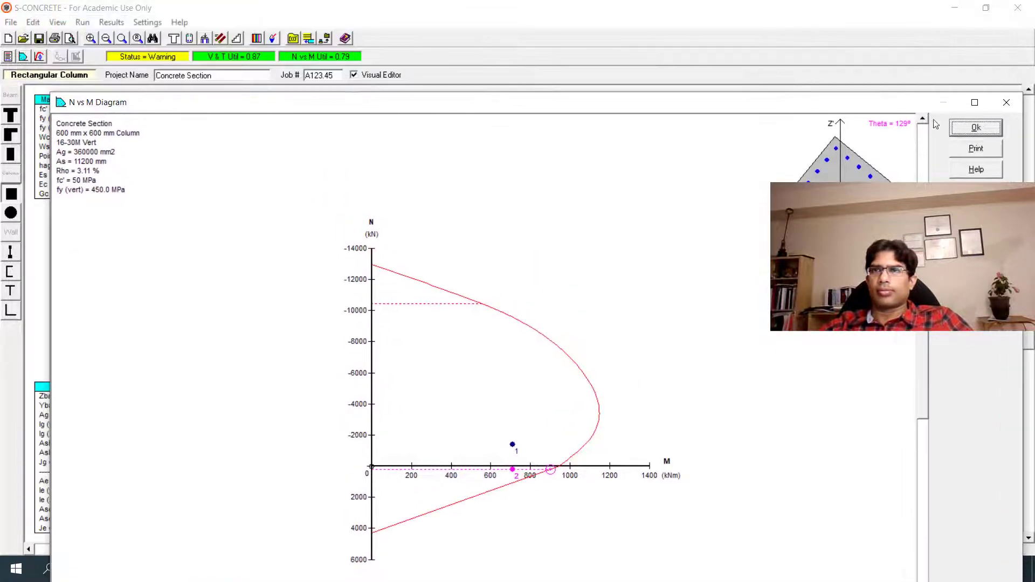
left_click(978, 131)
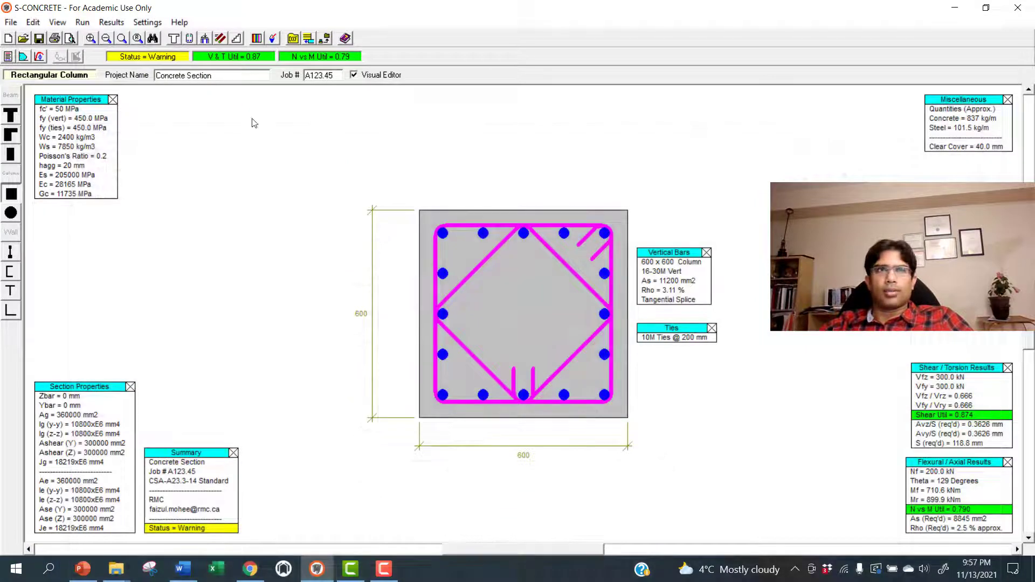
left_click(23, 57)
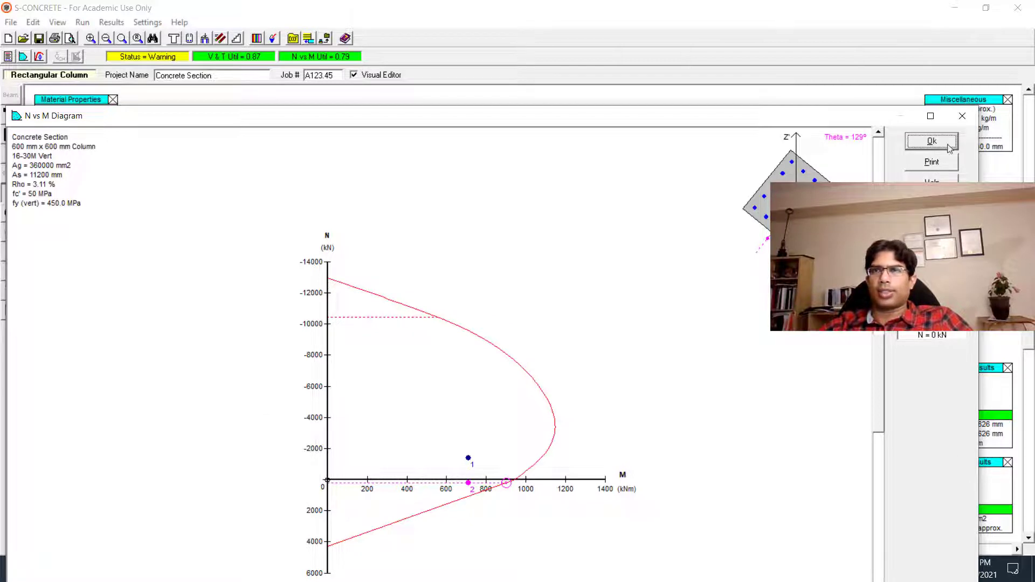
left_click(962, 116)
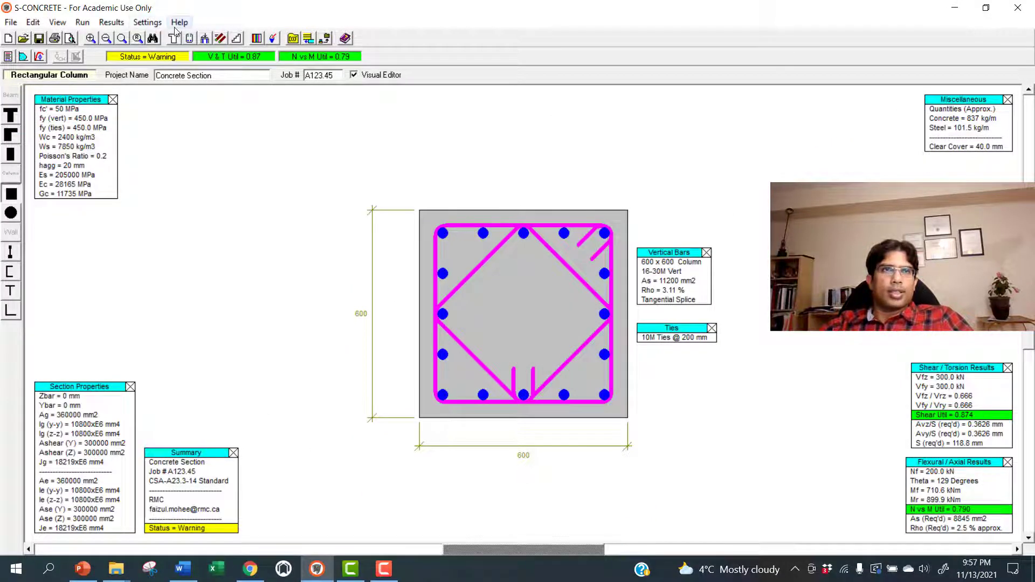
left_click(80, 23)
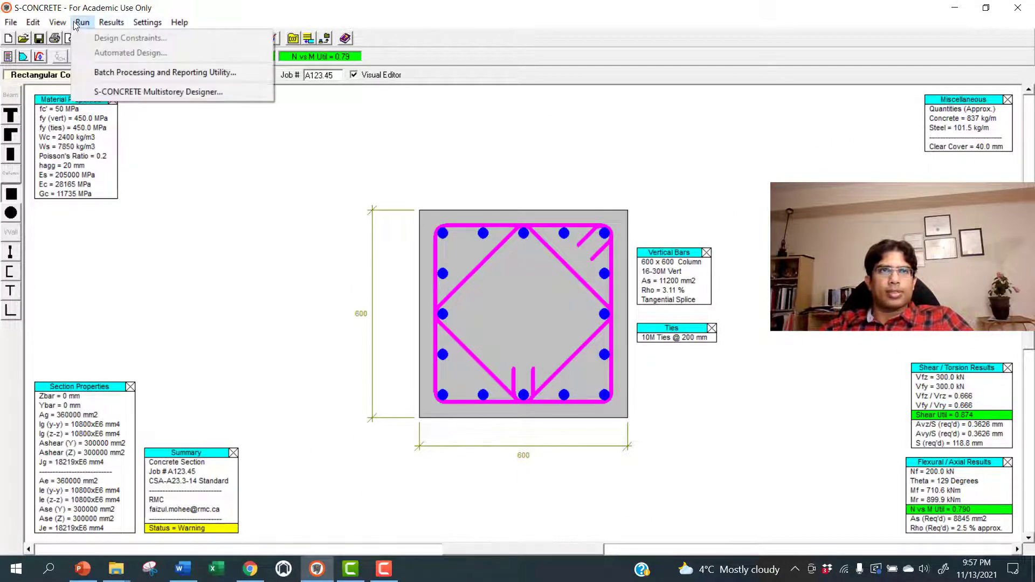
mouse_move(61, 22)
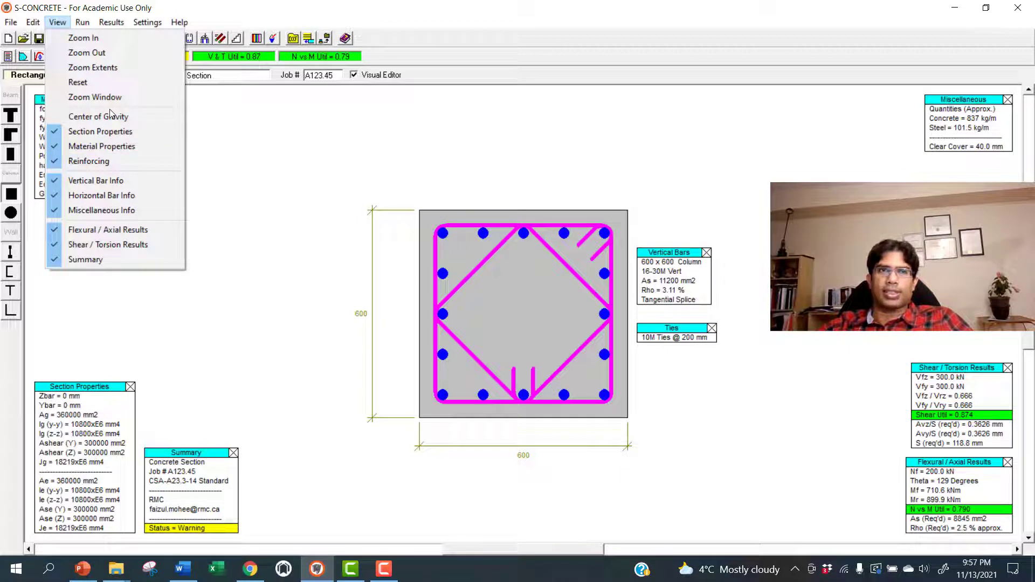
left_click(216, 2)
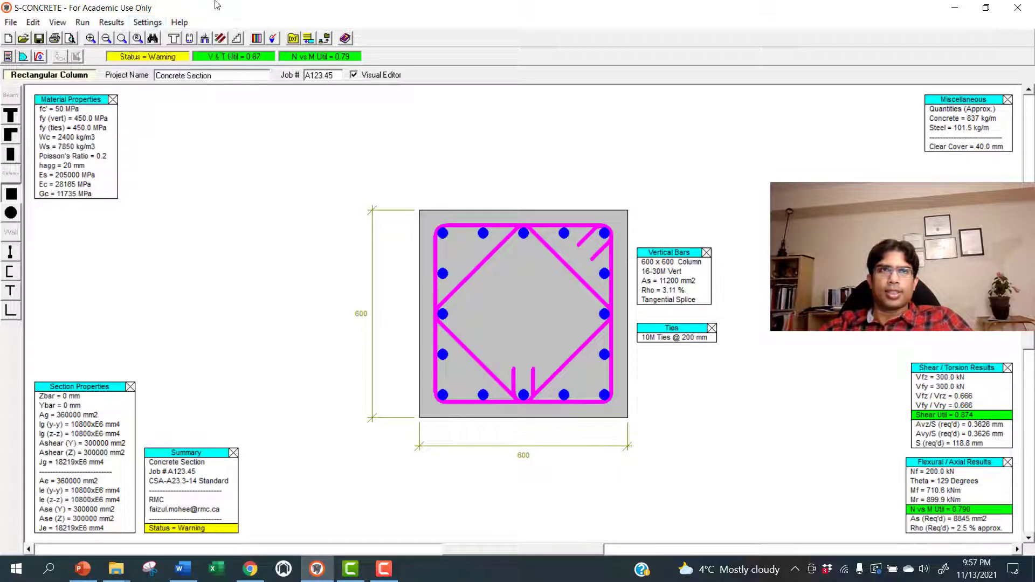